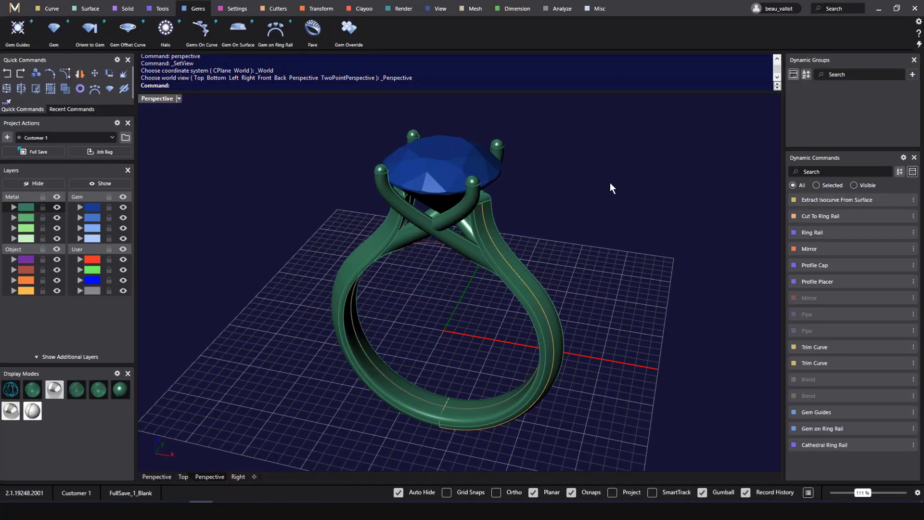
mouse_move(610, 183)
right_mouse_down()
mouse_move(564, 226)
mouse_move(604, 198)
right_mouse_up()
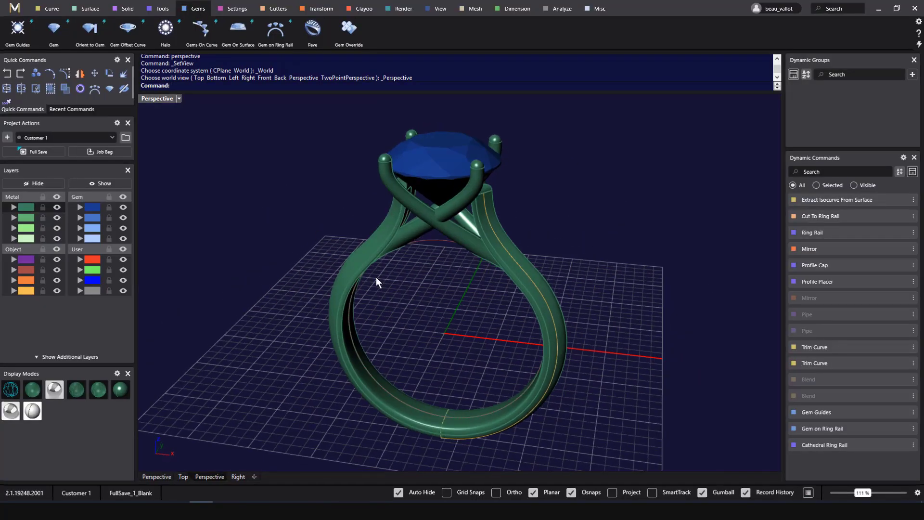
right_click_drag(419, 261, 692, 254)
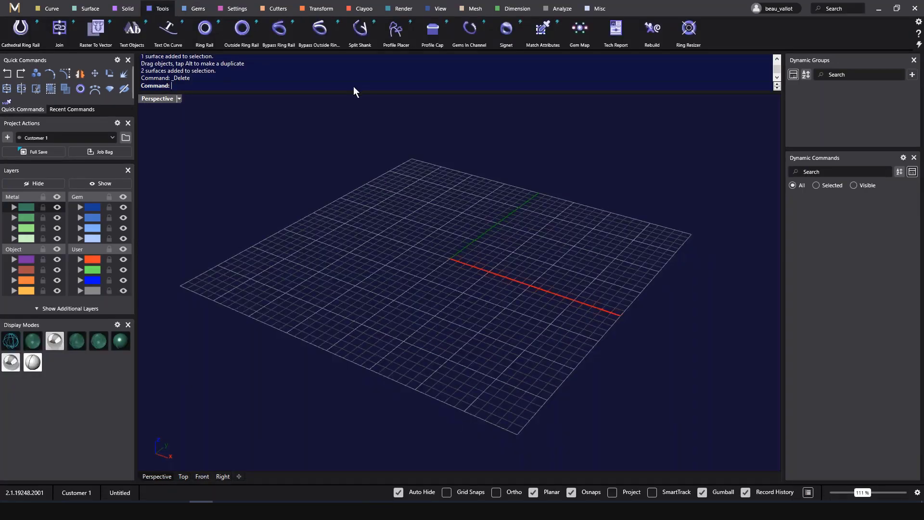
right_click_drag(630, 263, 654, 296)
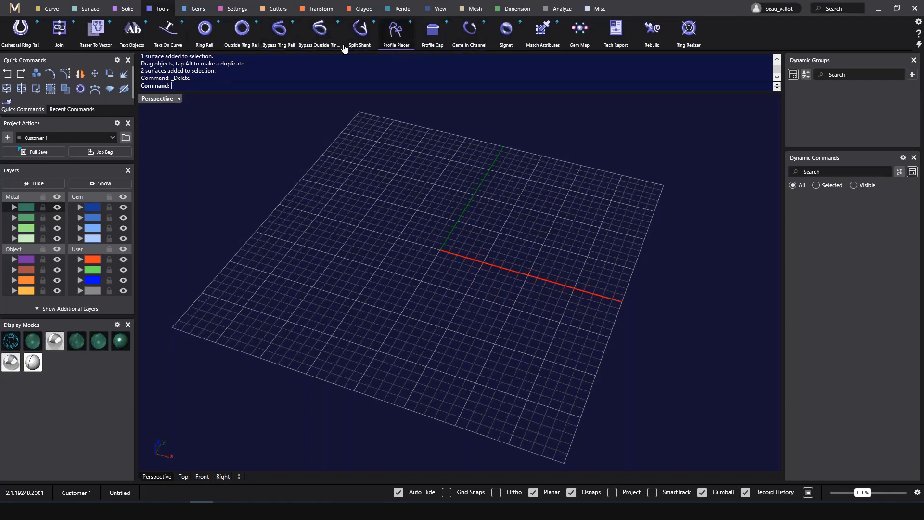
Create a Cathedral Ring Rail for US finger size 7 with the top thickness reduced to 1.6 mm
left_click(33, 39)
right_click_drag(466, 281, 547, 247)
left_click_drag(547, 247, 541, 242)
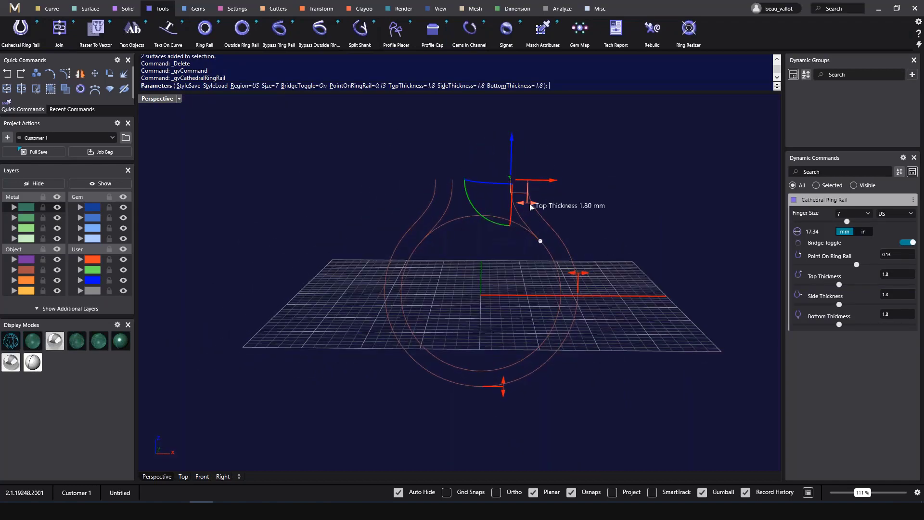
left_click_drag(531, 207, 527, 211)
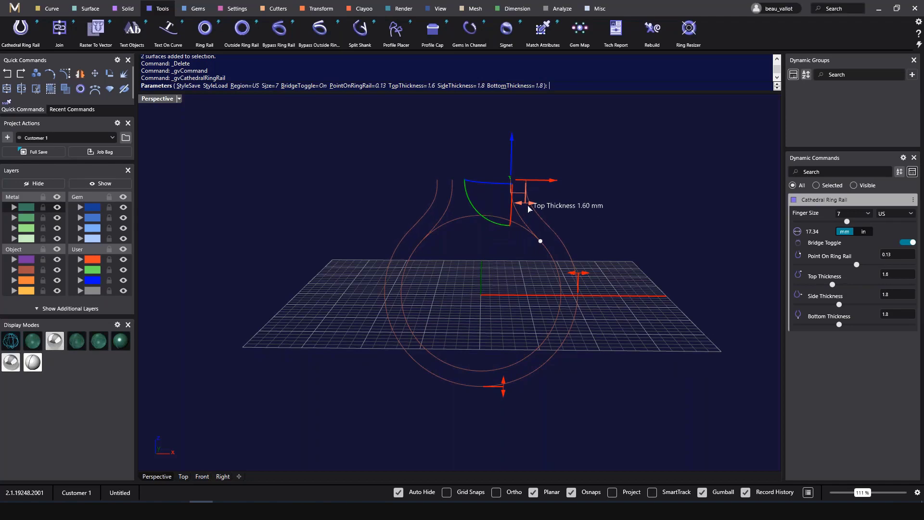
right_click(586, 195)
Place a round gem with Gem on Ring Rail on the bridge curve and centre it at location 0.5
right_click_drag(586, 195, 496, 222)
left_click(493, 220)
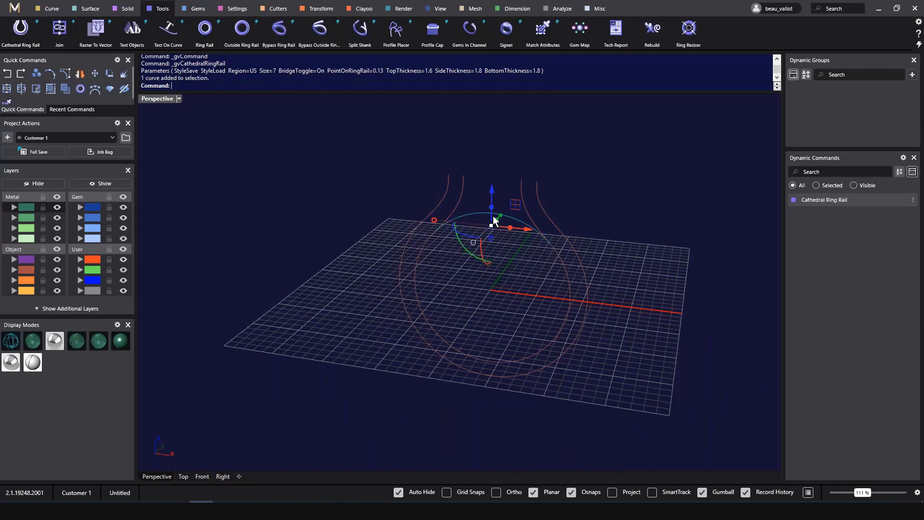
left_click(188, 11)
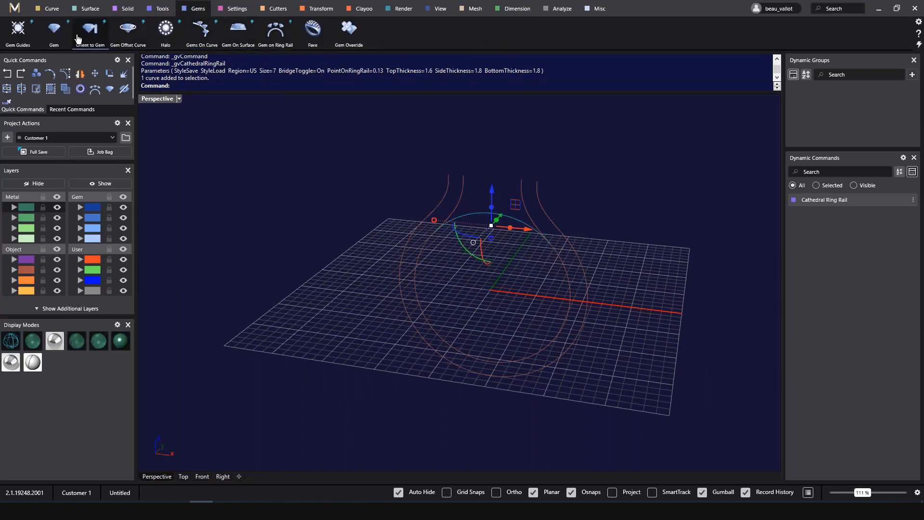
left_click(276, 37)
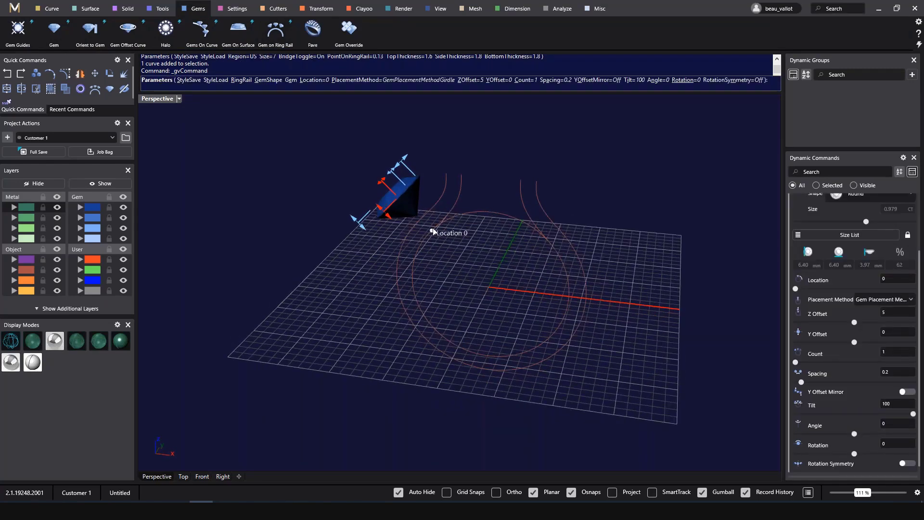
left_click_drag(433, 231, 491, 216)
right_click_drag(526, 268, 489, 212)
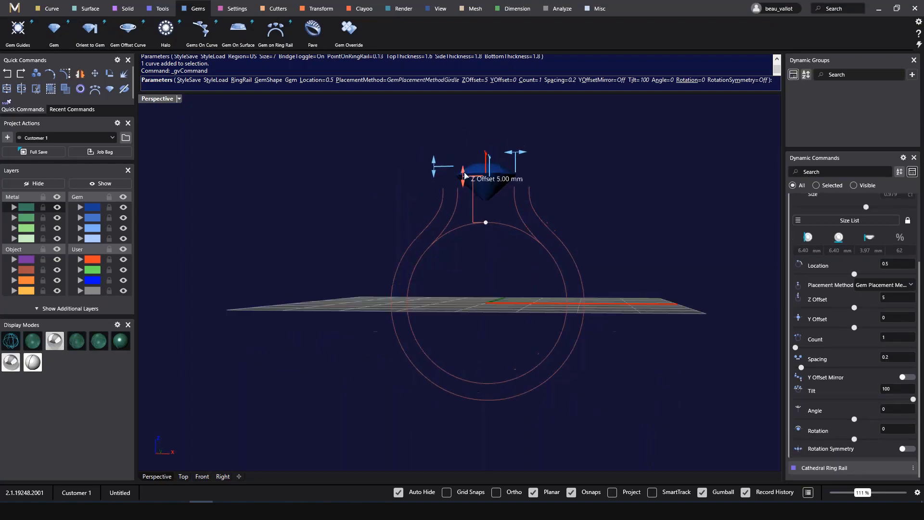
Raise the gem above the bridge curve to a Z offset of 6.4 mm and finish the placement
left_click_drag(464, 172, 464, 158)
right_click_drag(518, 217, 527, 258)
scroll(470, 149, "up", 5)
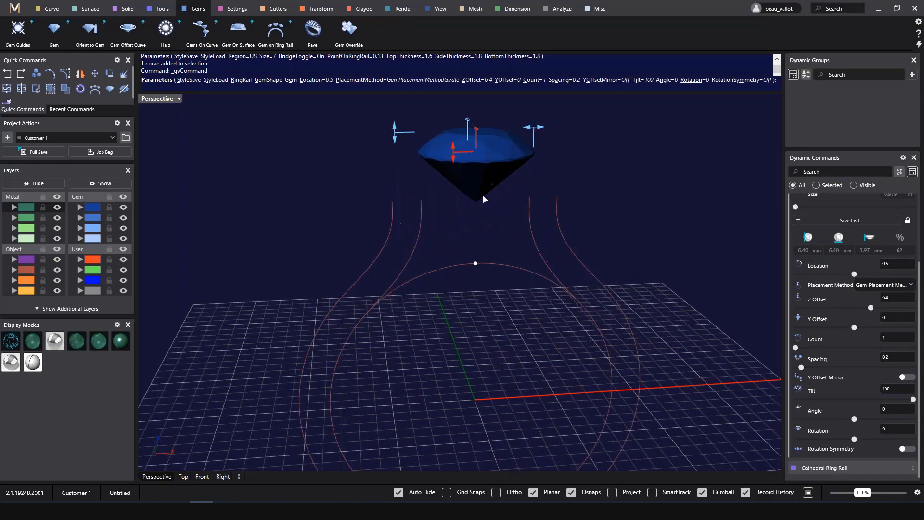
right_click_drag(493, 221, 594, 257, "shift")
left_click_drag(558, 187, 573, 191)
right_click_drag(573, 191, 652, 271)
right_click(621, 186)
left_click(526, 189)
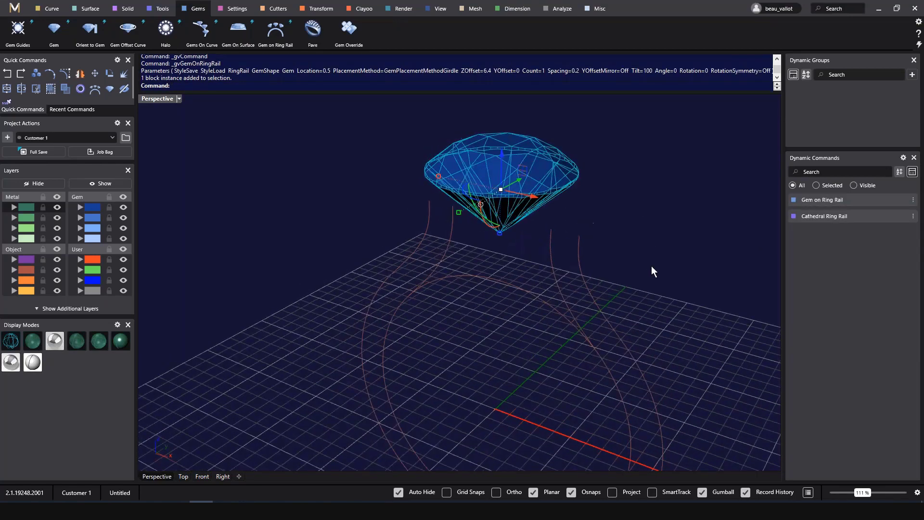
left_click(396, 494)
right_click_drag(437, 411, 460, 260, "shift")
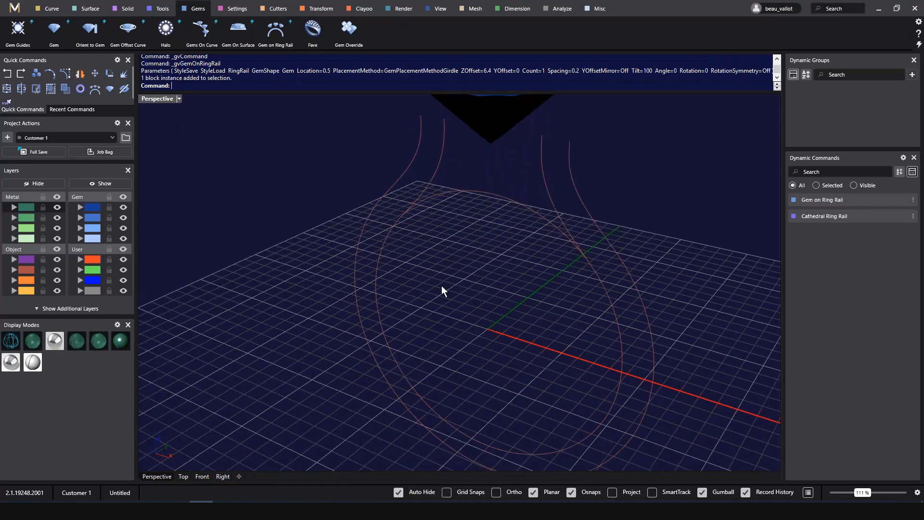
right_click_drag(546, 289, 507, 304, "shift")
scroll(435, 204, "down", 4)
left_click(127, 33)
left_click(437, 148)
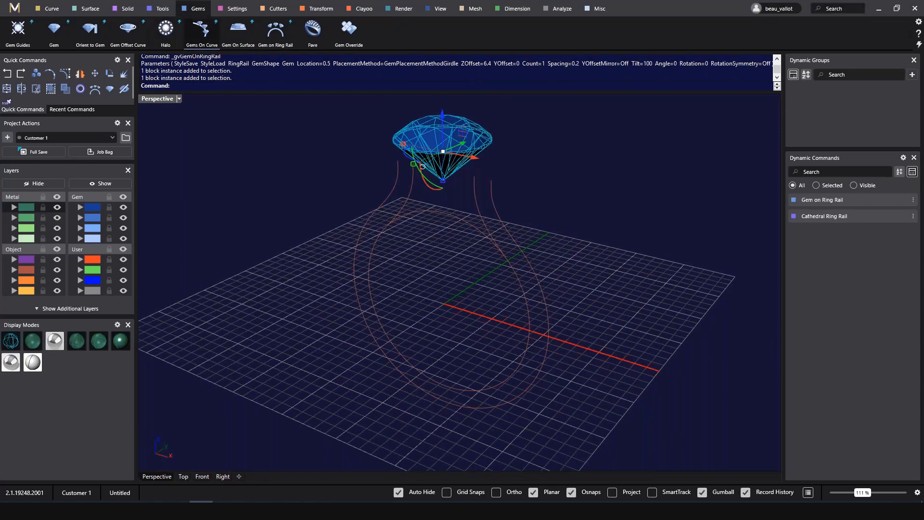
left_click(389, 100)
Add Gem Guides around the gem's girdle with the horizontal lines switched off
scroll(424, 159, "up", 4)
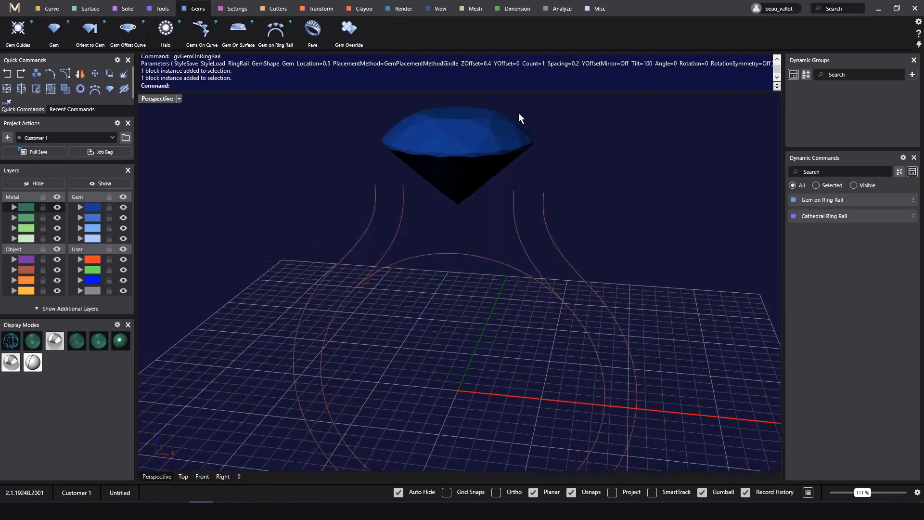
left_click(470, 145)
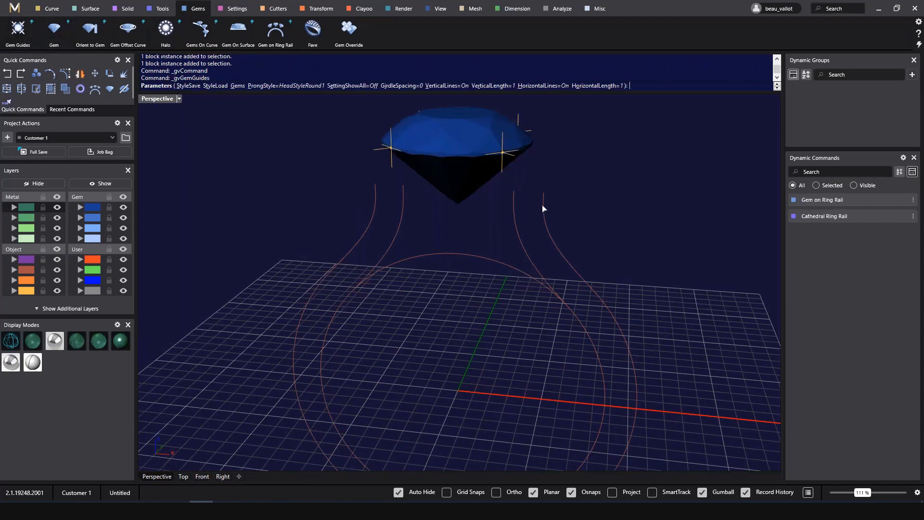
right_click_drag(542, 207, 534, 234, "shift")
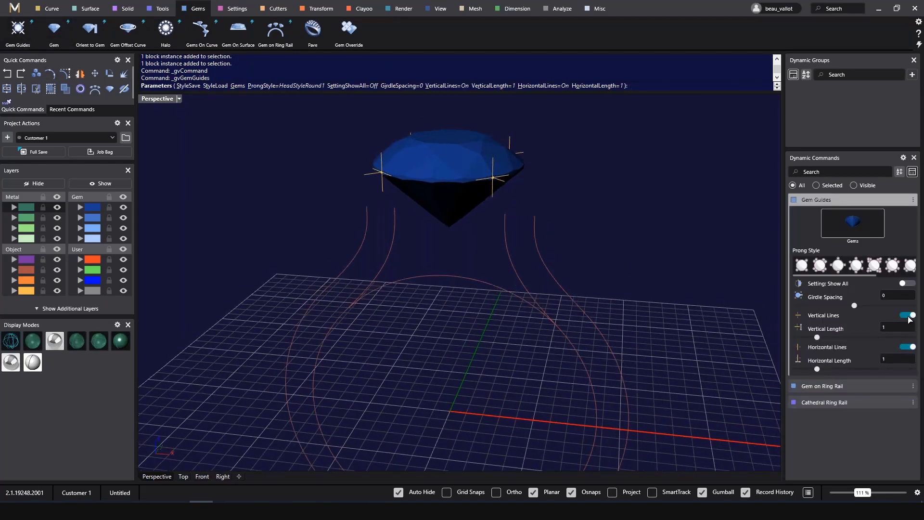
left_click(910, 347)
right_click_drag(470, 229, 303, 193)
right_click_drag(305, 313, 353, 320)
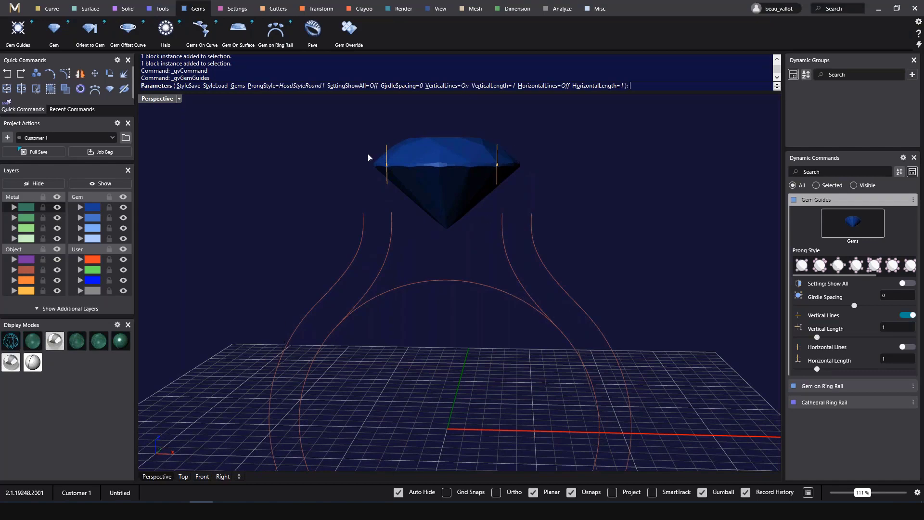
Set the vertical length of the gem guides to 0.8 and finish the guides
right_click_drag(444, 196, 553, 269)
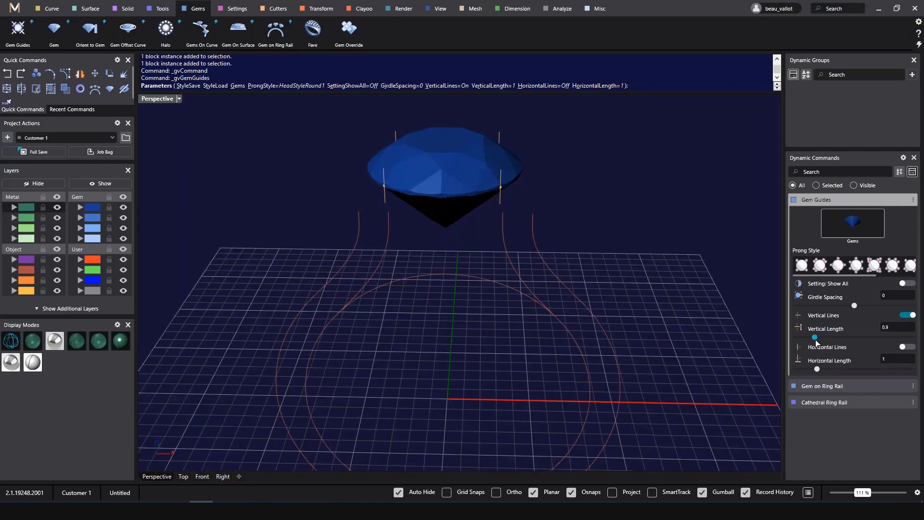
right_click_drag(579, 206, 634, 273)
right_click(633, 273)
Inspect the vertical guide lines at the gem's girdle and their position relative to the ring rails
right_click_drag(614, 346, 574, 312)
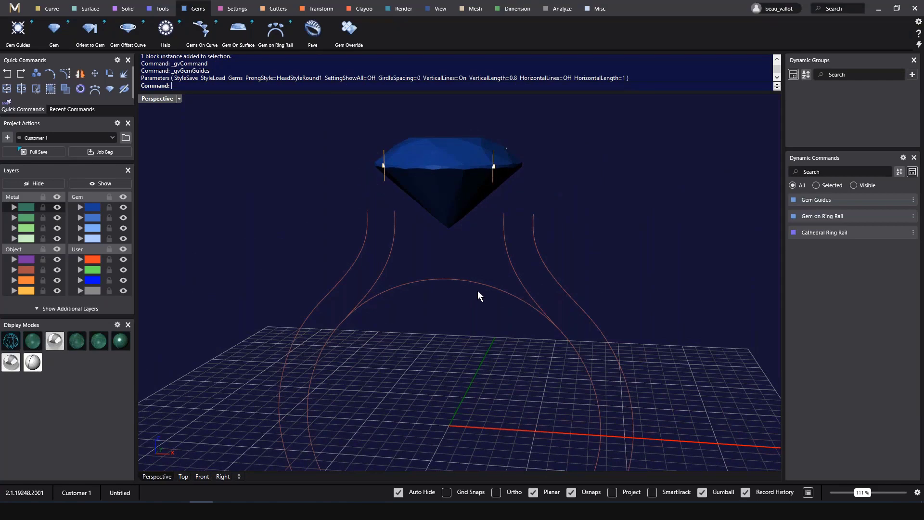
scroll(383, 149, "up", 5)
left_click(384, 192)
left_click(369, 191)
left_click(331, 197)
right_click_drag(331, 197, 385, 188)
left_click(379, 197)
right_click_drag(503, 337, 493, 291, "shift")
left_click(493, 290)
scroll(516, 273, "down", 10)
right_click_drag(367, 402, 406, 371)
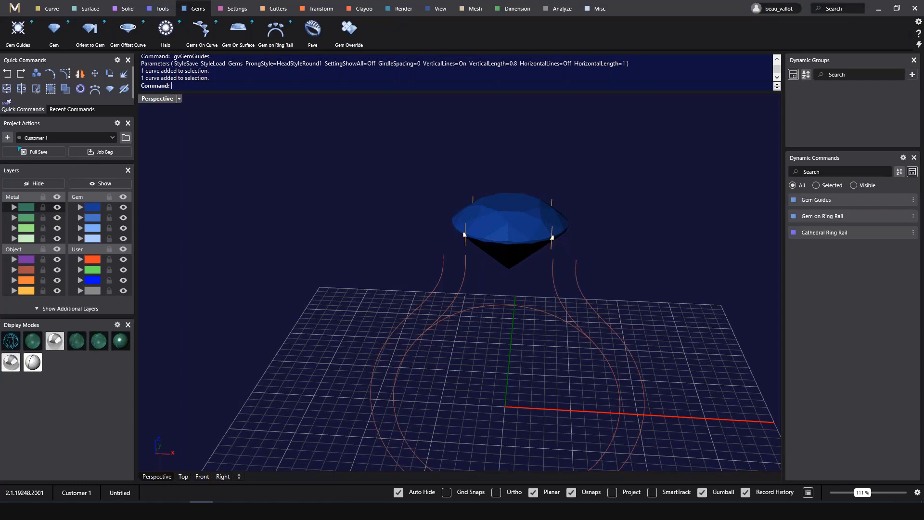
right_click_drag(628, 288, 637, 236)
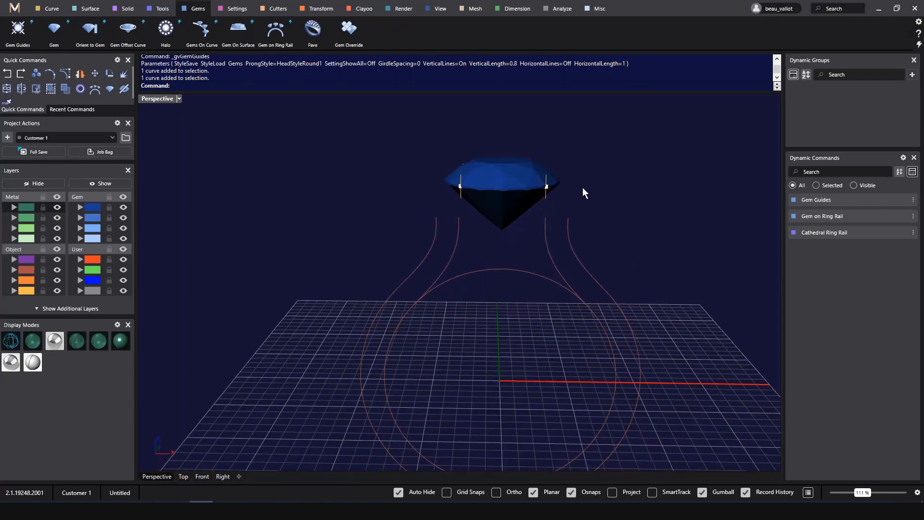
Blend the inner cathedral rail with the front-right girdle guide, setting the first curve position to about 0.905 on the rail's opposite side
left_click(50, 8)
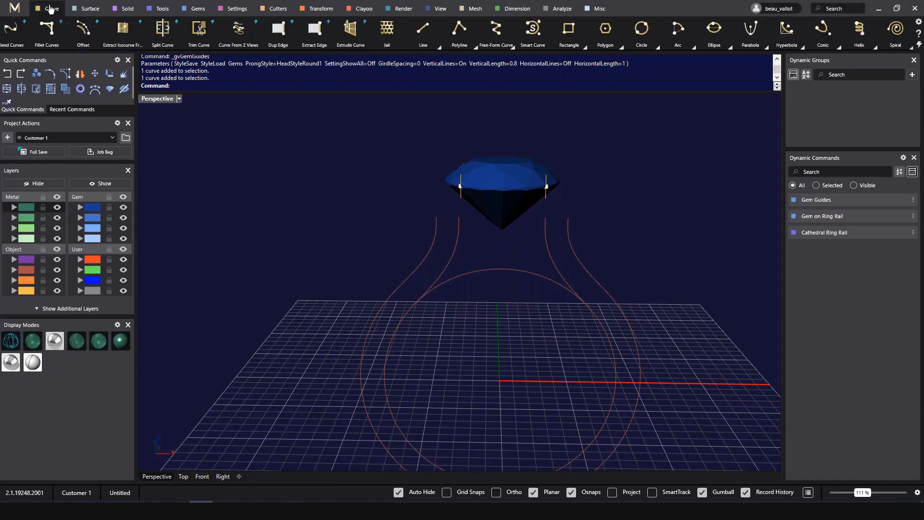
left_click(10, 30)
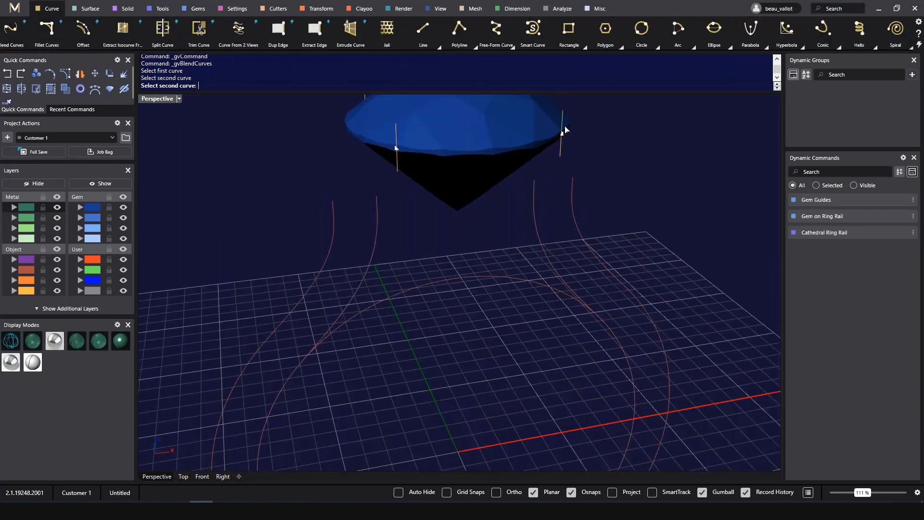
left_click(563, 129)
left_click(535, 182)
mouse_move(534, 181)
left_mouse_down()
mouse_move(390, 208)
mouse_move(344, 311)
mouse_move(308, 359)
mouse_move(338, 317)
left_mouse_up()
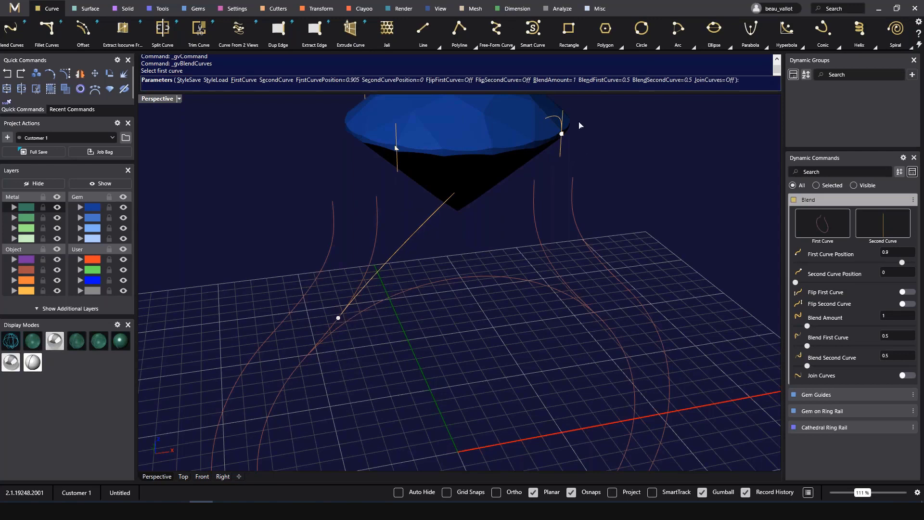
Flip only the second curve of the blend and move its position along the girdle guide to about 0.353
left_click(908, 294)
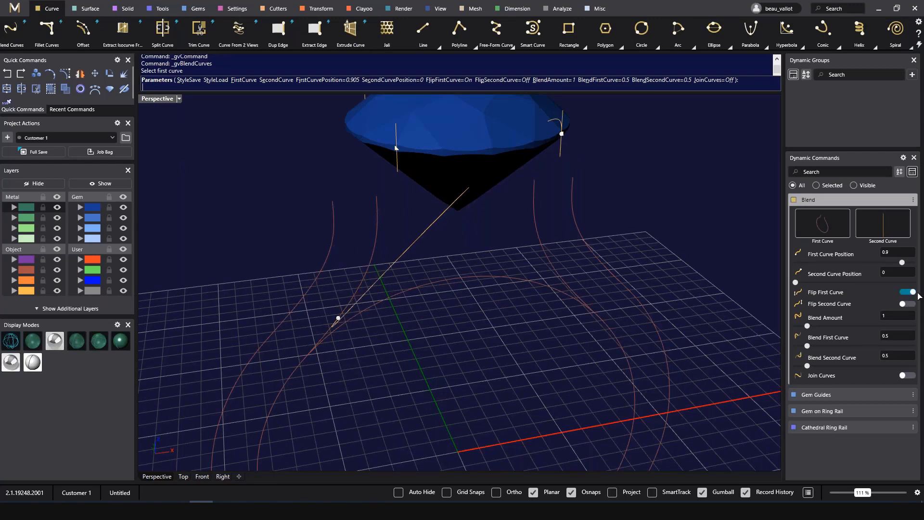
left_click(907, 292)
left_click(908, 304)
scroll(611, 274, "up", 5)
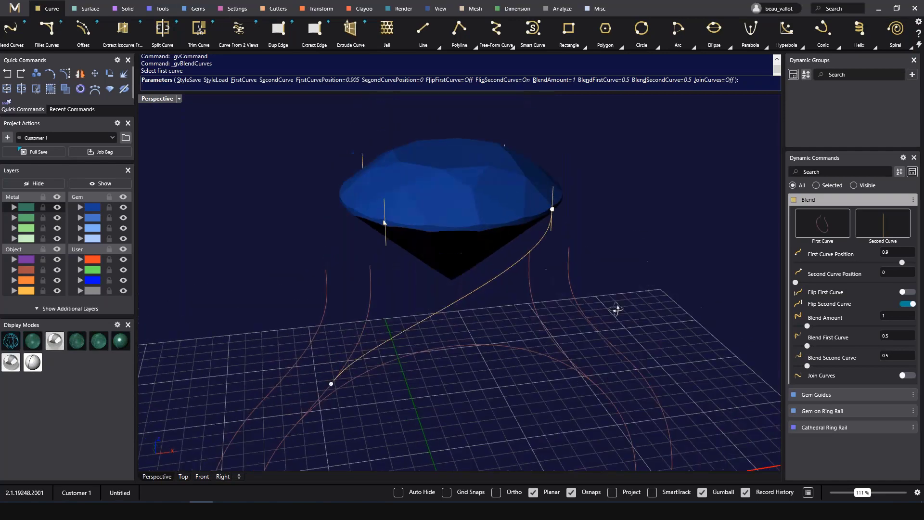
right_click_drag(544, 200, 542, 223)
left_click_drag(511, 166, 511, 145)
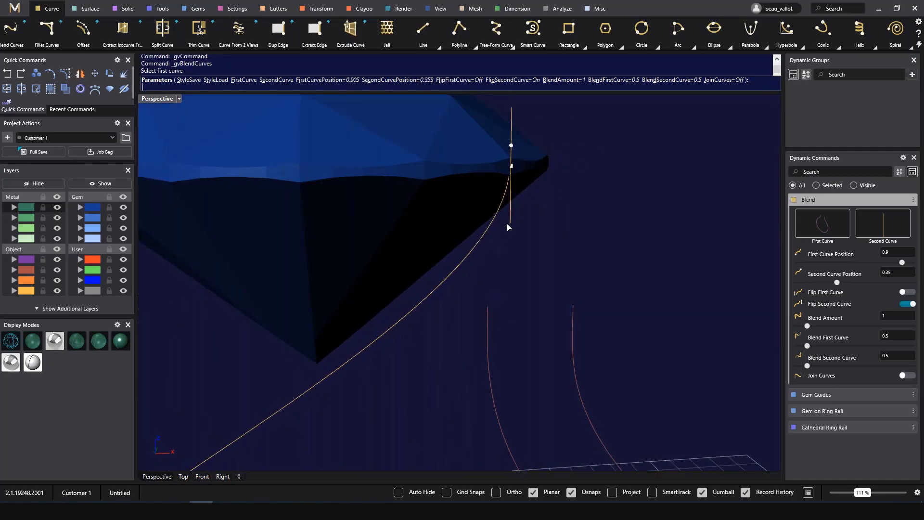
scroll(326, 339, "down", 4)
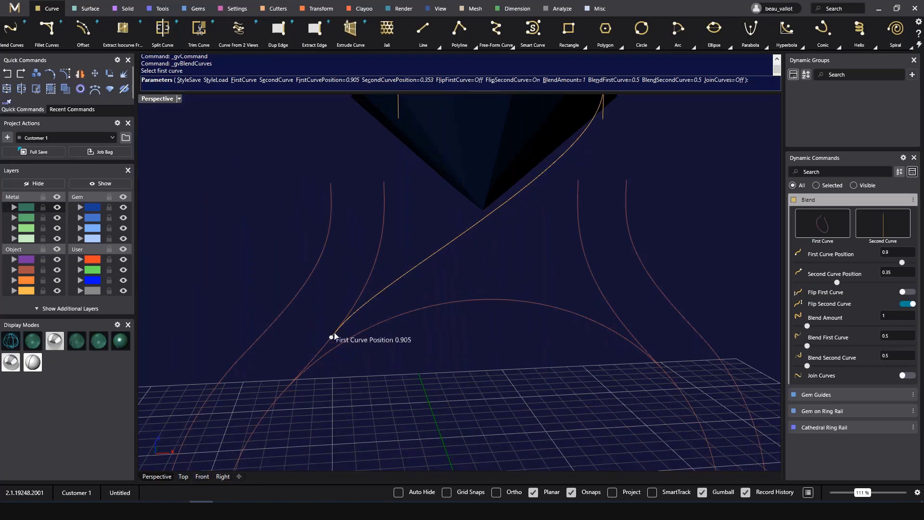
Adjust where the blend meets the inner rail so it flows smoothly below the gem, and finish the curve
left_click_drag(335, 336, 337, 331)
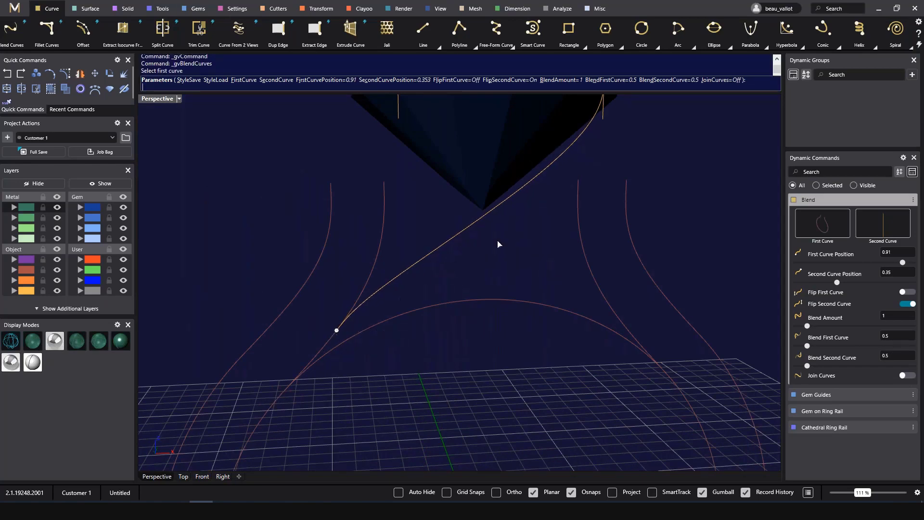
scroll(350, 348, "down", 3)
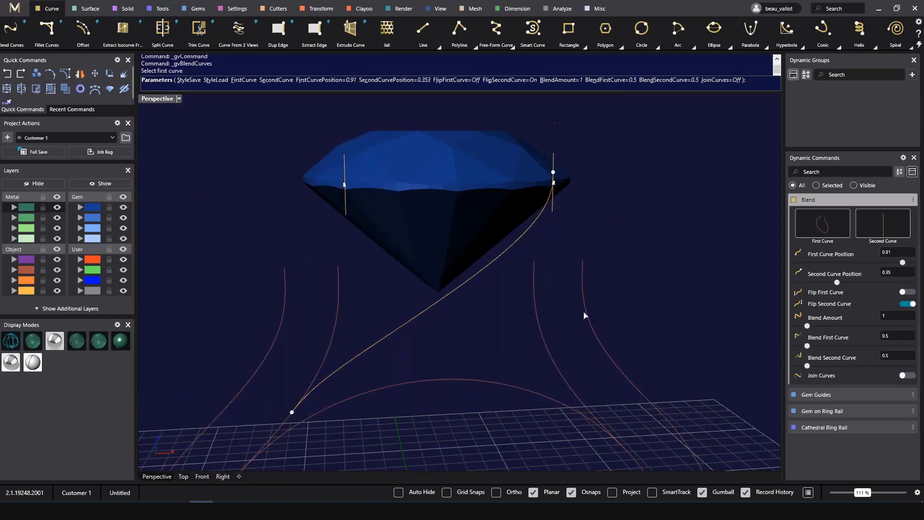
right_click_drag(579, 297, 406, 350)
left_click_drag(407, 337, 388, 359)
right_click_drag(558, 351, 520, 365)
right_click(520, 365)
Start a second blend from the front-left girdle guide to the inner rail and flip both curves
key("Return")
left_click(423, 159)
left_click(595, 318)
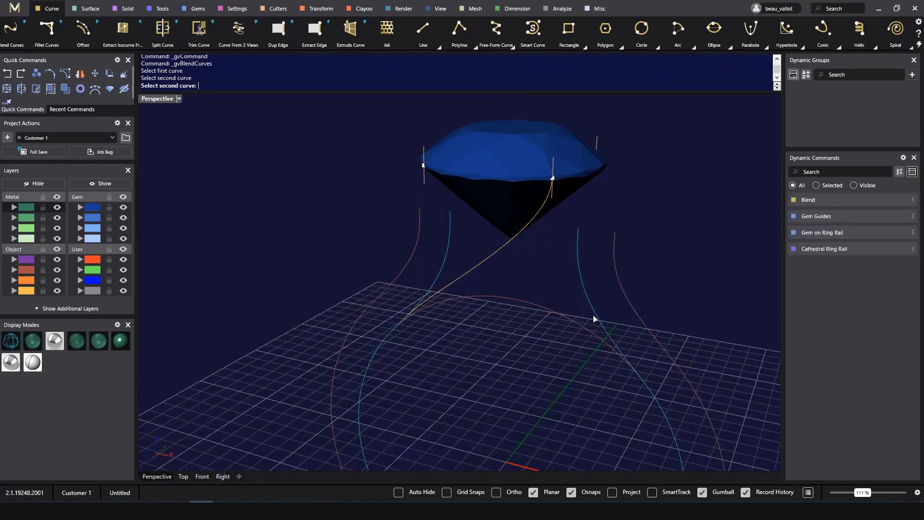
left_click(908, 292)
left_click(905, 304)
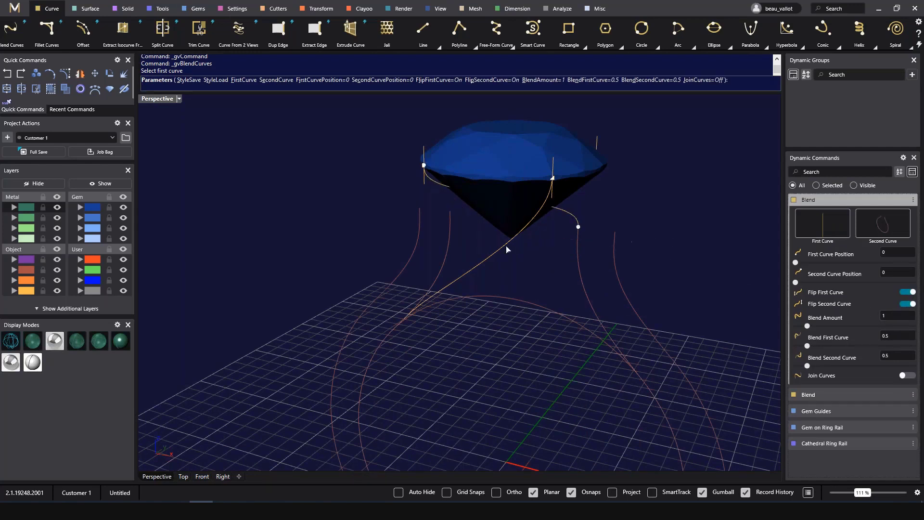
Set the second blend's rail position to about 0.122 and its guide position to about 0.49, and show all four viewports
left_click_drag(573, 266, 654, 406)
right_click_drag(653, 405, 565, 308)
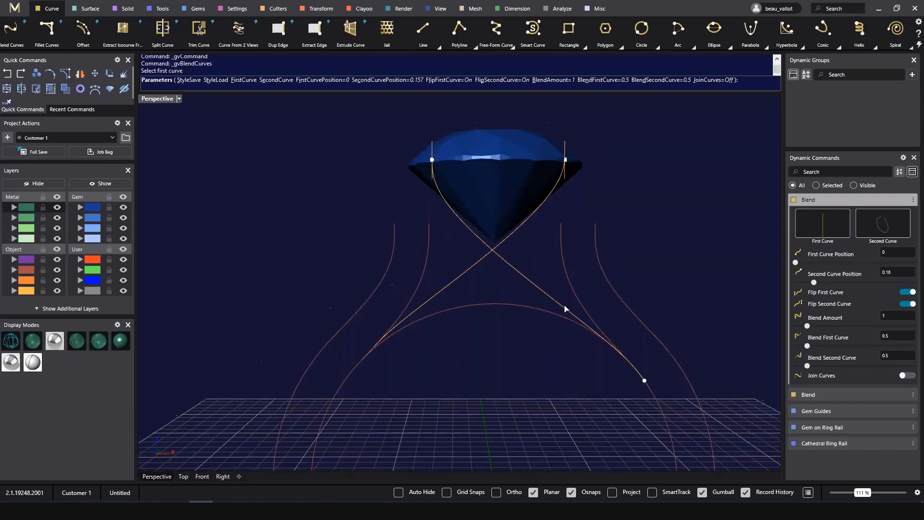
left_click_drag(646, 382, 625, 342)
right_click_drag(584, 317, 586, 331)
left_click_drag(430, 160, 405, 160)
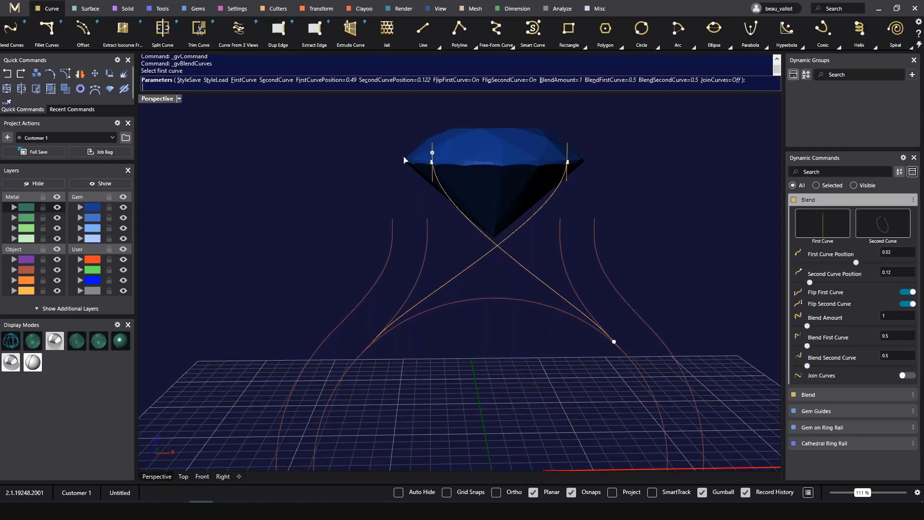
double_click(157, 98)
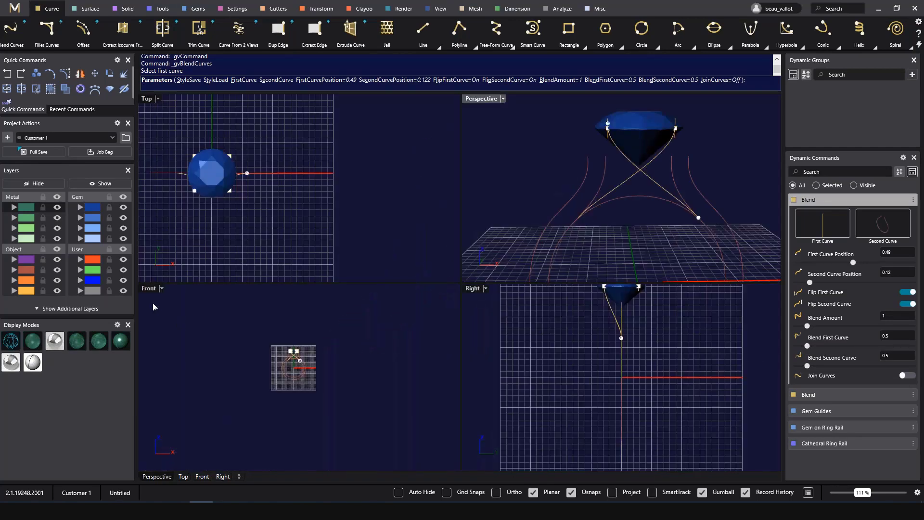
Examine in an enlarged Front view how the two blend curves cross beneath the gem and meet the girdle guides
double_click(147, 289)
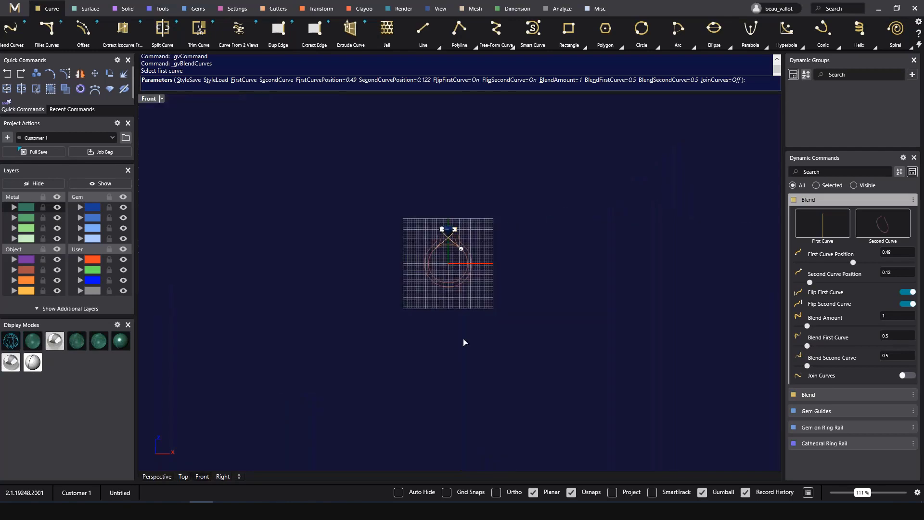
right_click_drag(471, 303, 440, 406)
scroll(440, 333, "up", 18)
right_click_drag(433, 343, 523, 293)
scroll(358, 428, "up", 5)
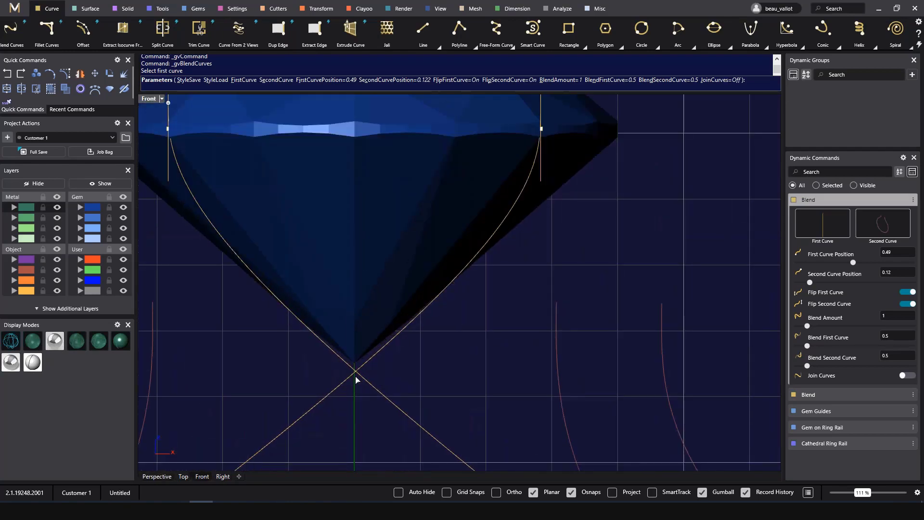
scroll(390, 345, "up", 3)
scroll(369, 299, "down", 6)
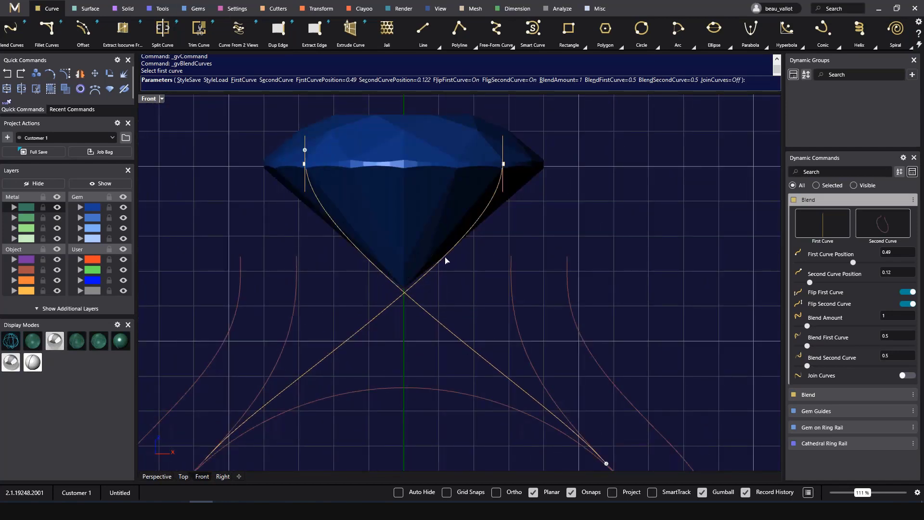
scroll(412, 303, "down", 2)
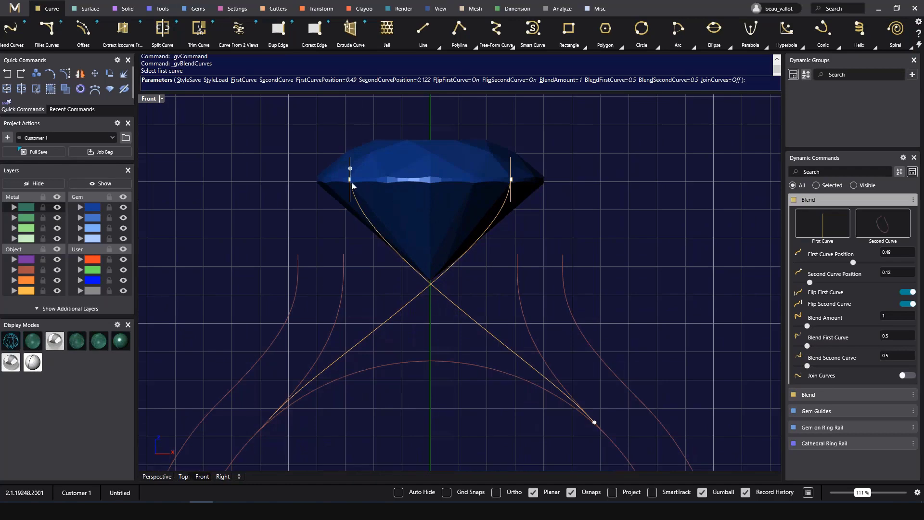
scroll(350, 176, "up", 3)
Set the second blend's rail position to about 0.143 and its guide position to about 0.529, and finish the curve
left_click_drag(354, 166, 355, 176)
scroll(478, 252, "down", 4)
scroll(537, 392, "up", 6)
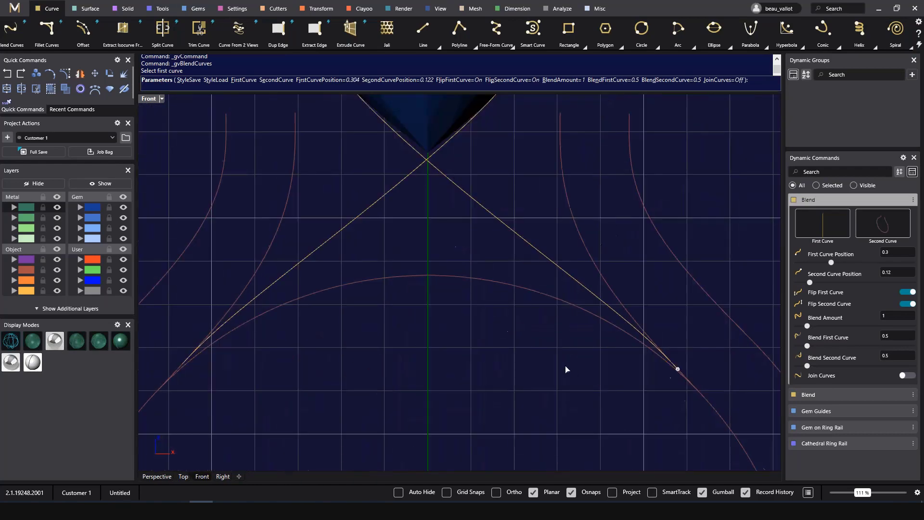
scroll(698, 327, "down", 3)
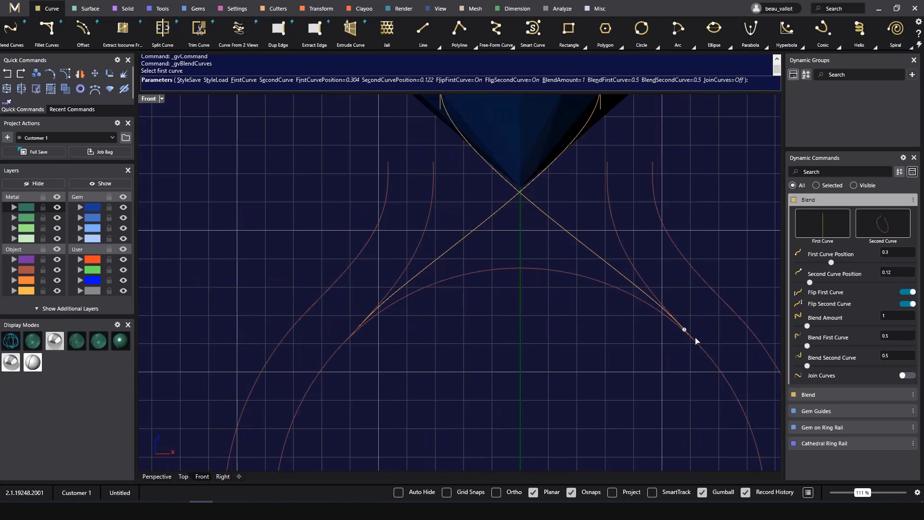
left_click_drag(695, 341, 703, 362)
scroll(398, 386, "down", 3)
scroll(484, 345, "up", 3)
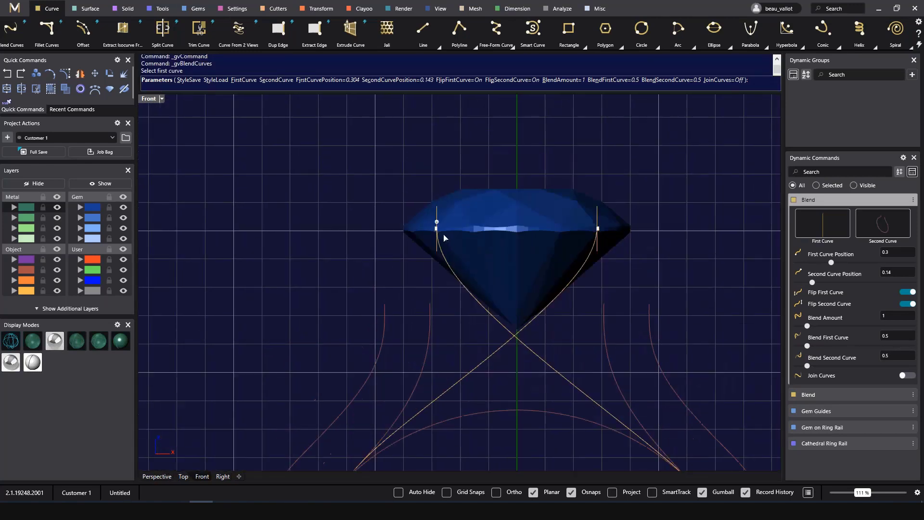
left_click_drag(436, 221, 437, 217)
right_click_drag(517, 310, 518, 275)
right_click(664, 256)
Switch to the Perspective view and edit the second blend so that Join Curves is on
key("F3")
key("F4")
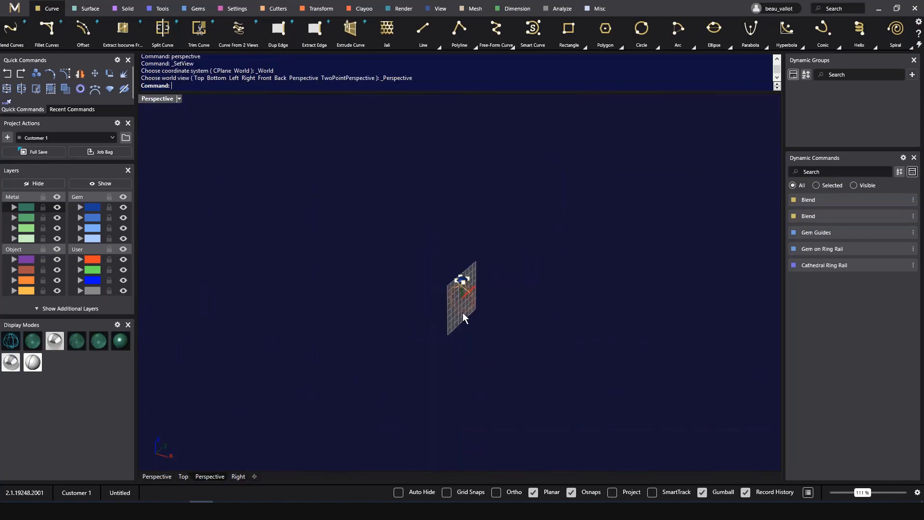
scroll(463, 304, "up", 6)
scroll(456, 298, "up", 4)
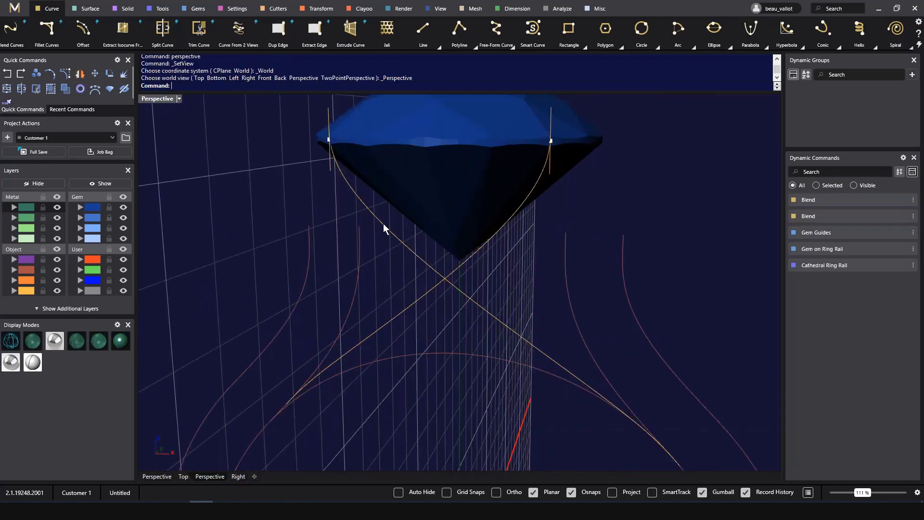
left_click(384, 226)
left_click(472, 260)
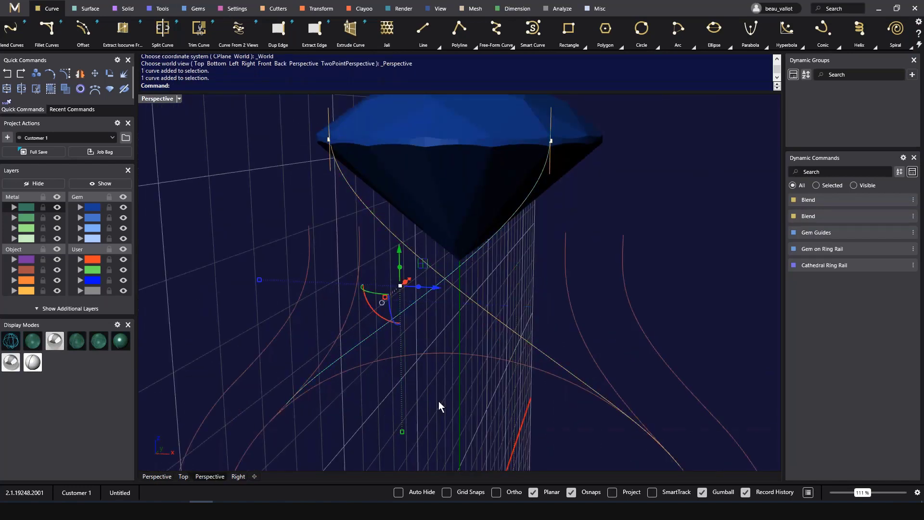
left_click(847, 200)
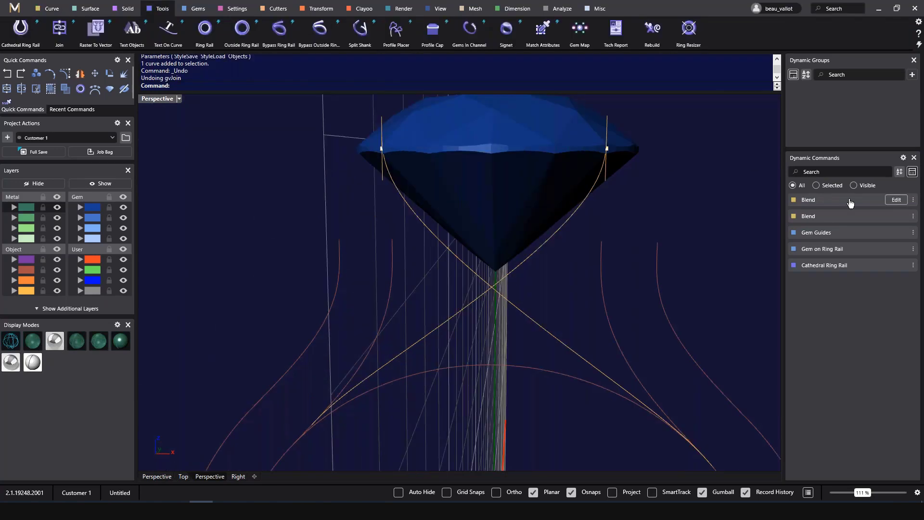
left_click(893, 206)
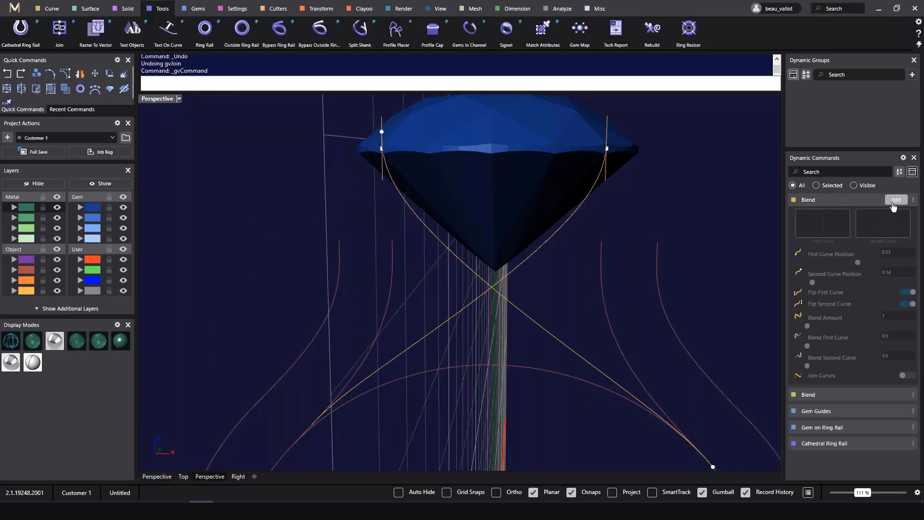
left_click(905, 376)
right_click_drag(445, 465, 423, 372, "shift")
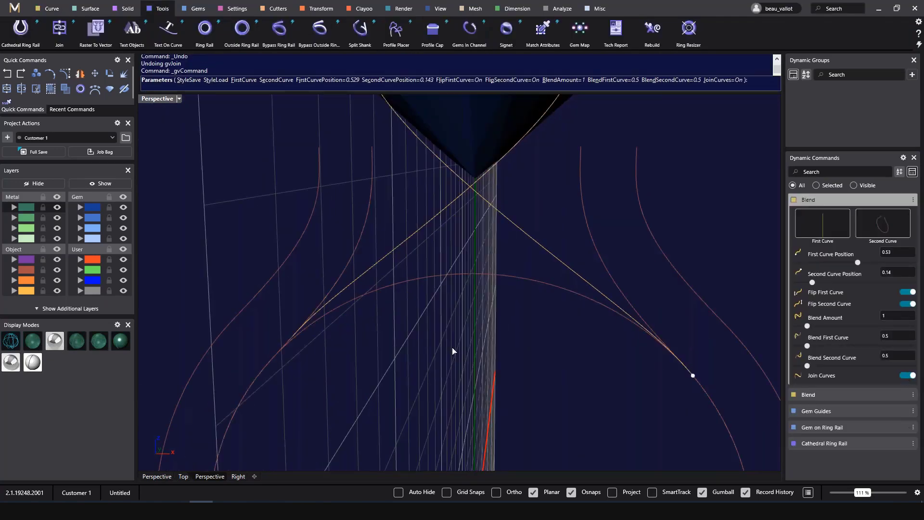
scroll(470, 375, "down", 5)
right_click(498, 383)
Check which segments belong together by selecting each blend curve and inspecting it from the guides down to the rail
left_click(438, 304)
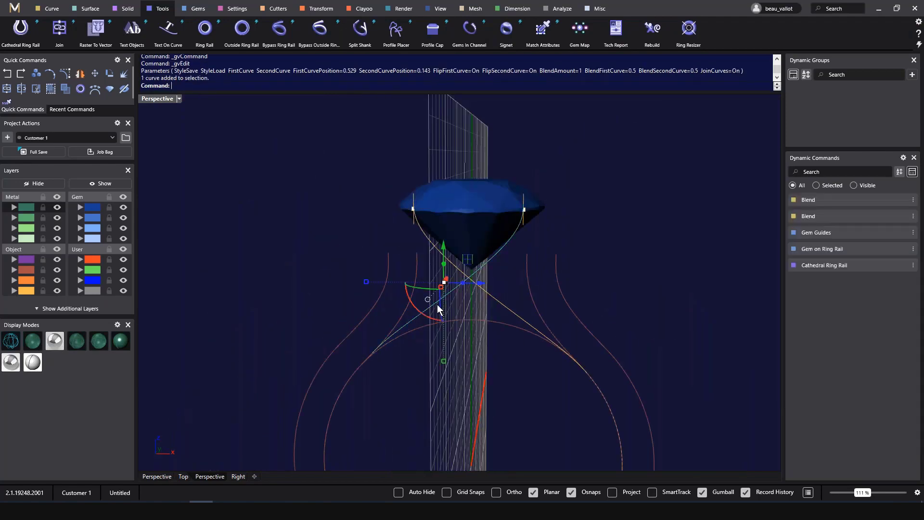
left_click(503, 309)
left_click(505, 306)
right_click_drag(501, 293, 483, 207, "shift")
scroll(398, 122, "up", 3)
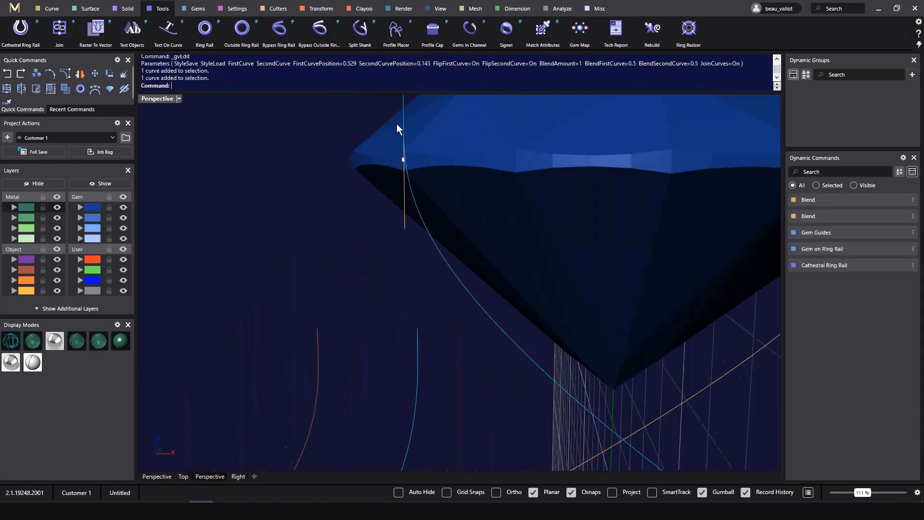
scroll(402, 118, "down", 5)
right_click_drag(498, 429, 452, 263)
left_click(444, 266)
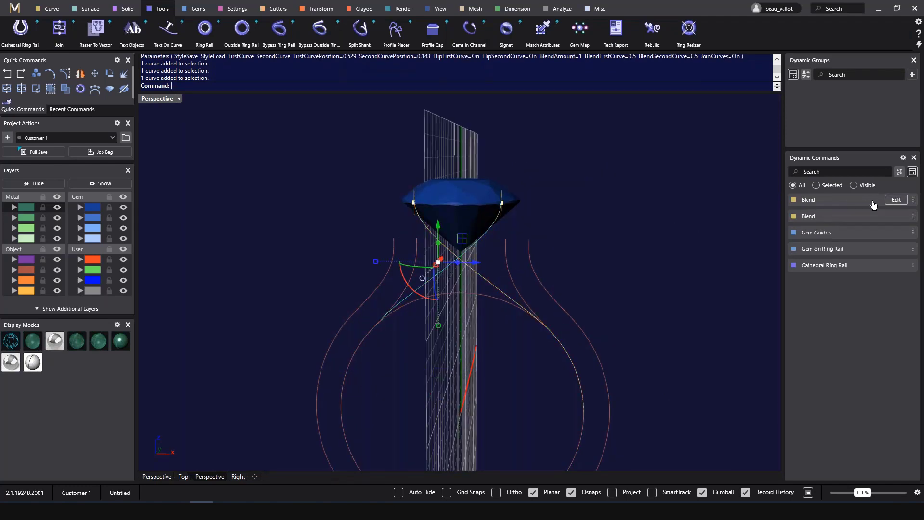
Edit the first blend so that Join Curves is on as well, and confirm the change
left_click(895, 199)
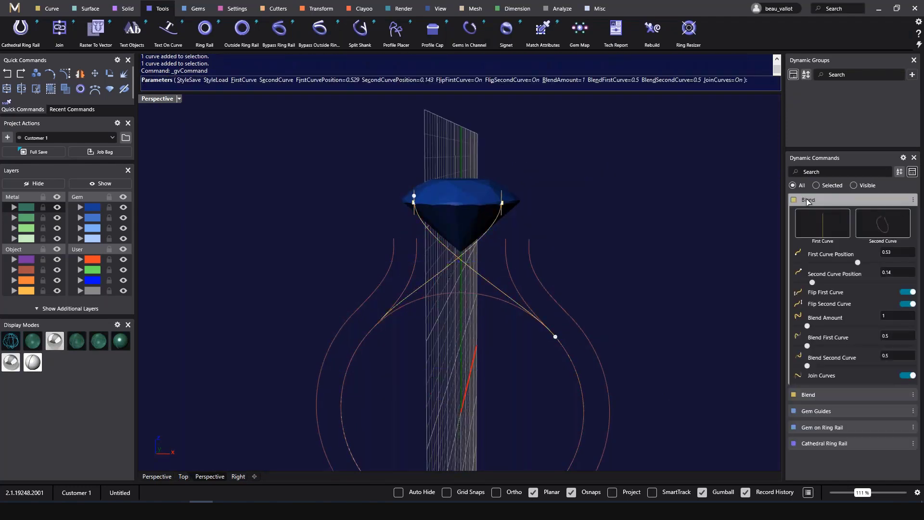
left_click(804, 199)
mouse_move(802, 217)
left_click(895, 216)
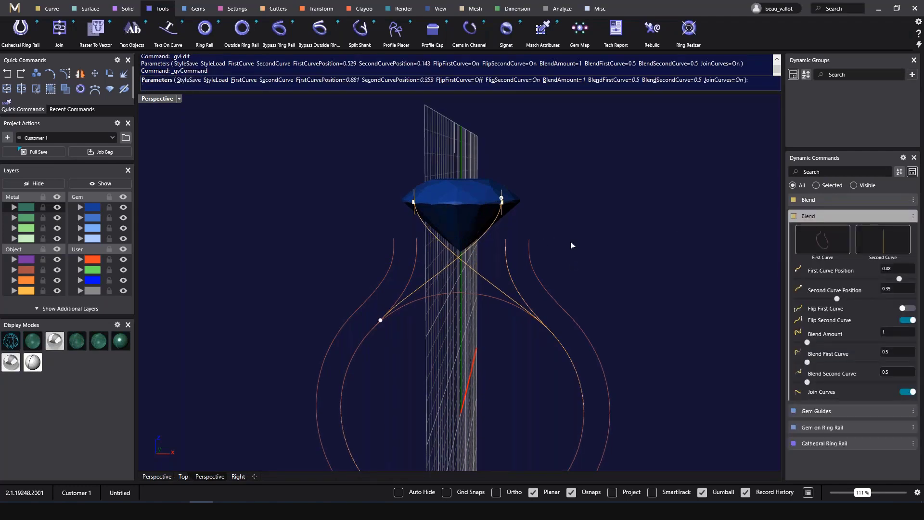
key("Return")
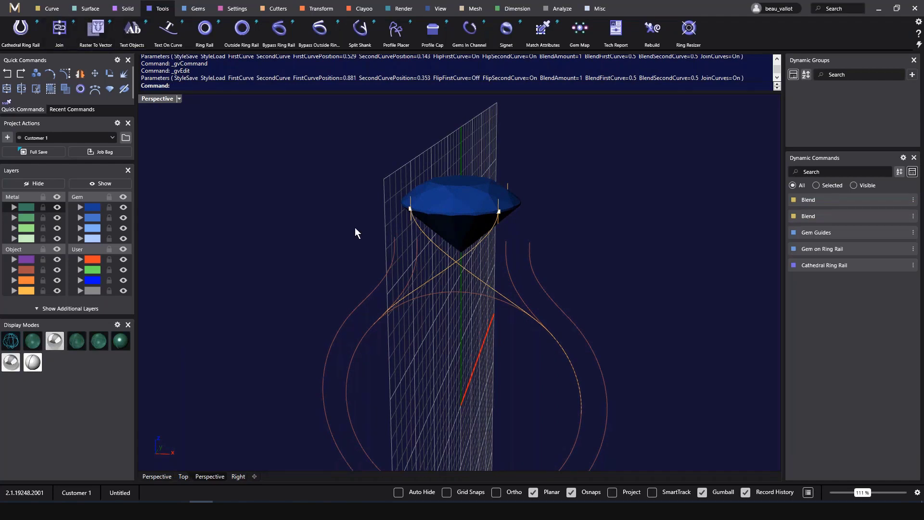
Trim the first blend's joined curve with Trim Curve from about 0.816 to 1, keeping only the prong portion
left_click(441, 274)
right_click_drag(499, 320, 465, 196)
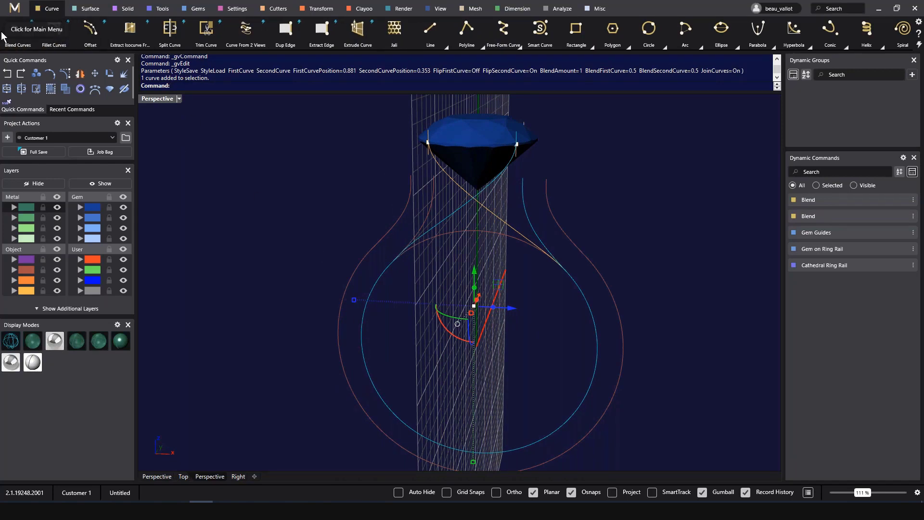
left_click(206, 30)
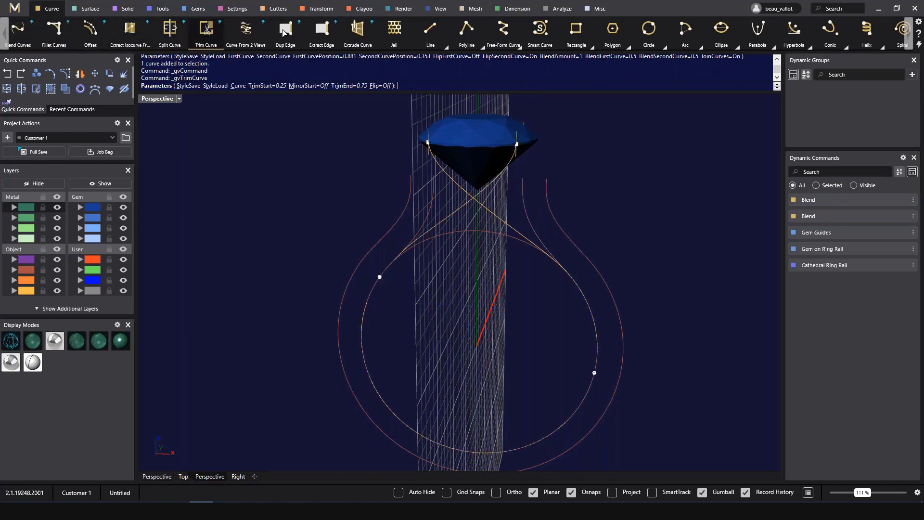
left_click_drag(380, 277, 531, 127)
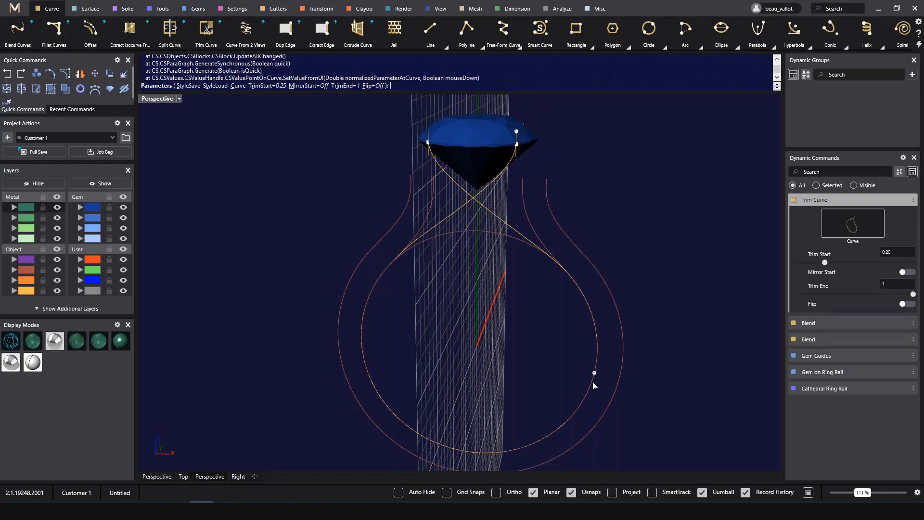
left_click_drag(595, 374, 416, 239)
right_click_drag(499, 323, 507, 301)
right_click(508, 236)
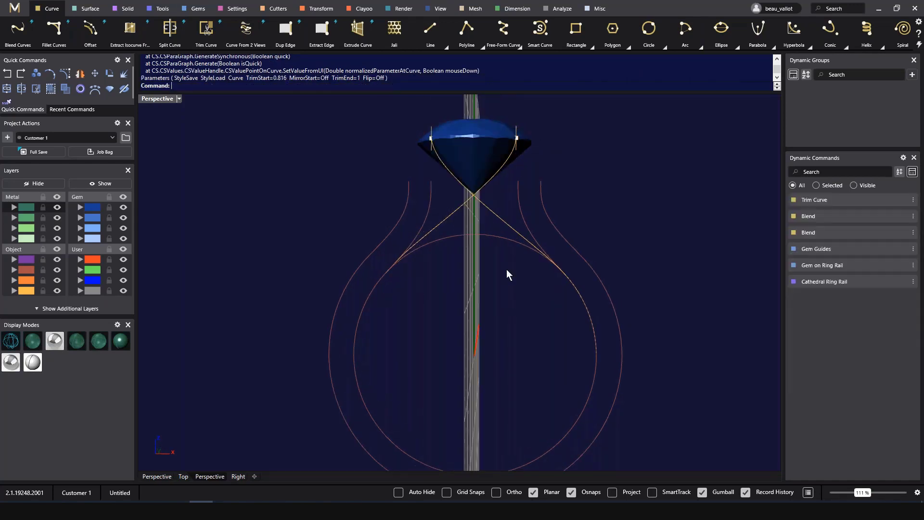
Hide the untrimmed joined curve of the first blend with gvHide
left_click(462, 221)
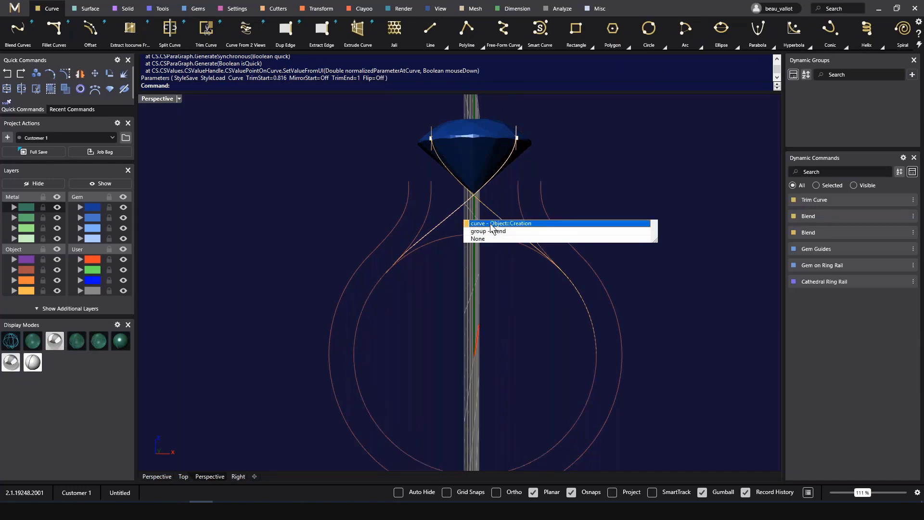
left_click(490, 232)
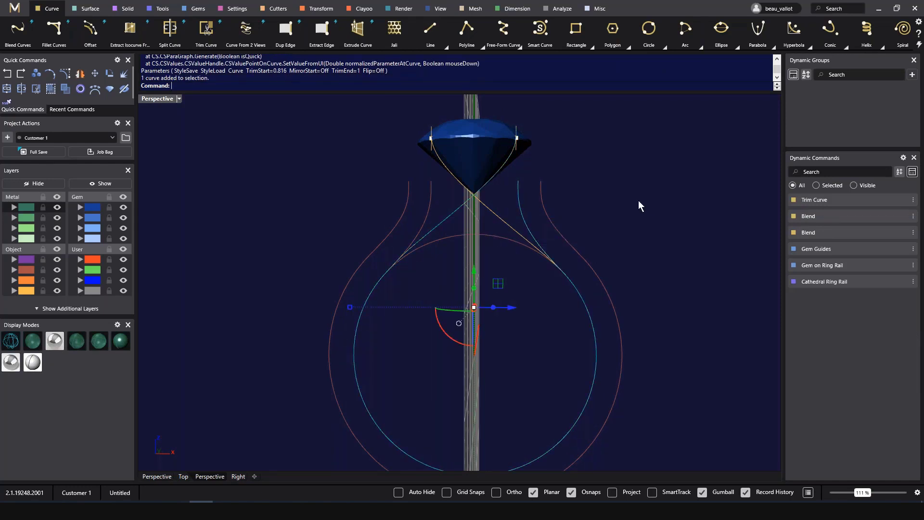
type("gvHide")
key("Return")
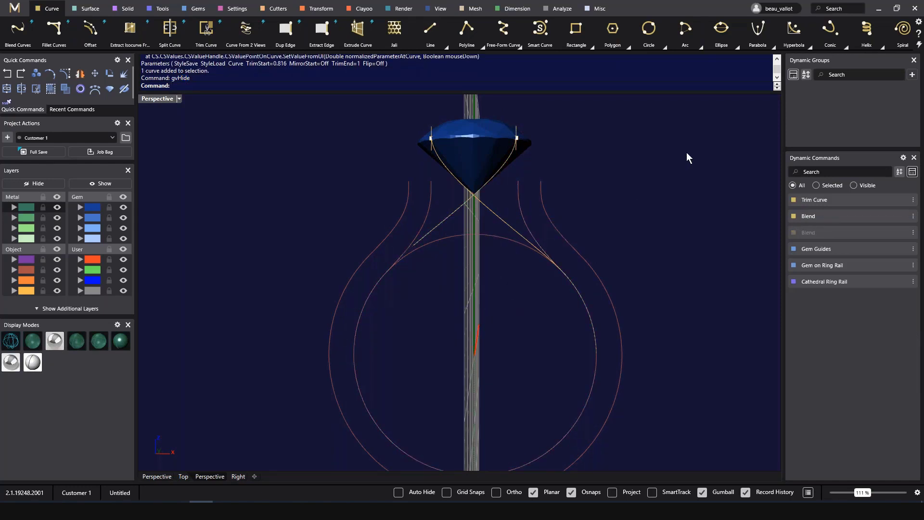
Apply Trim Curve to the second blend's joined curve, with the trim start at 0 and the trim end at about 0.188
scroll(536, 241, "up", 6)
left_click(429, 197)
right_click_drag(429, 198, 494, 225)
key("F3")
key("F2")
left_click(492, 296)
right_click_drag(524, 345, 525, 347)
scroll(487, 224, "up", 4)
scroll(482, 198, "down", 5)
type("perspective")
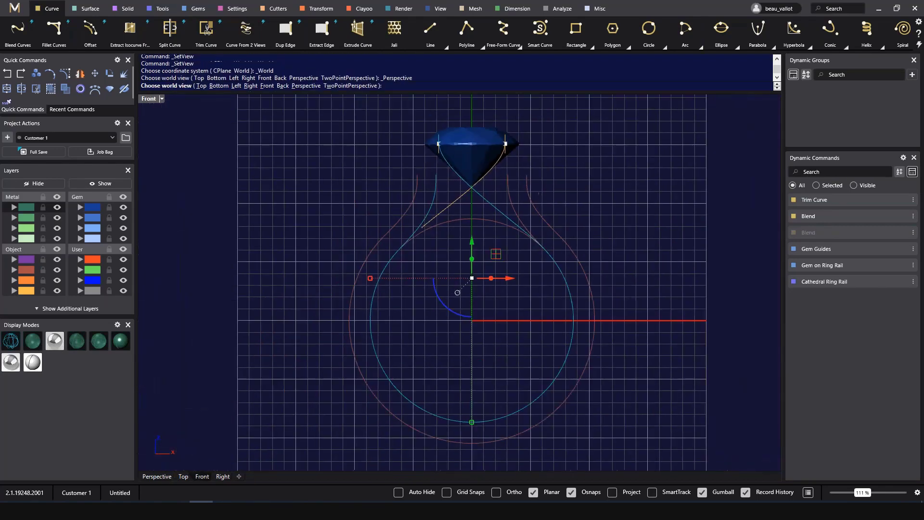
key("Return")
left_click(210, 42)
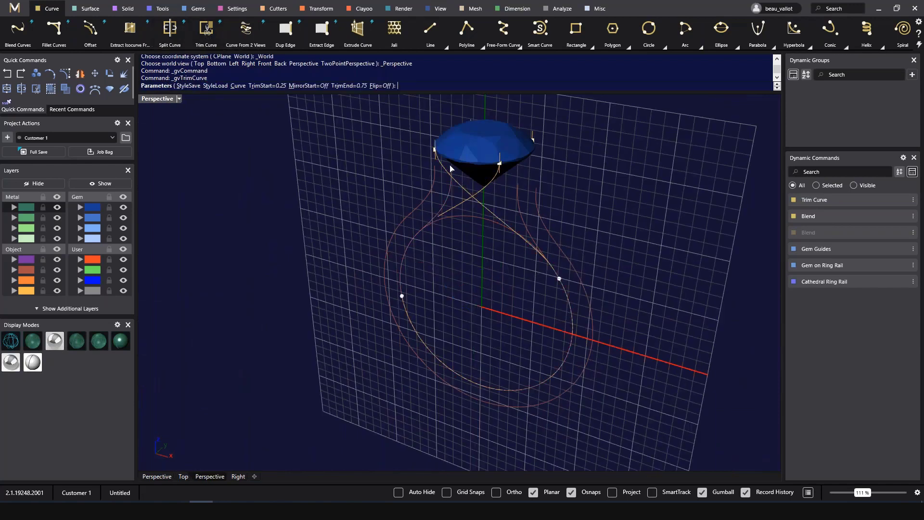
left_click_drag(466, 215, 435, 141)
left_click_drag(404, 299, 551, 255)
Move the second curve's trim end to about 0.192, closer to the inner rail, and finish the trim
type("front")
key("Return")
scroll(539, 230, "up", 6)
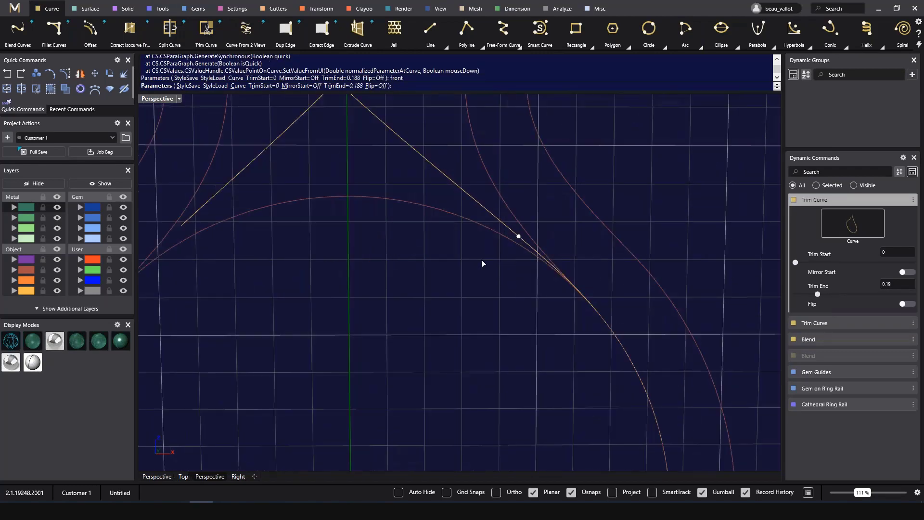
double_click(154, 99)
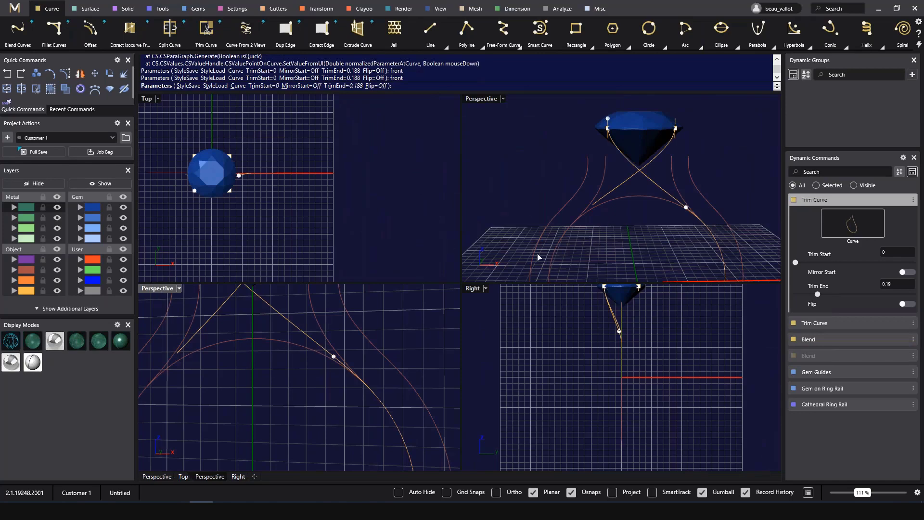
right_click_drag(518, 232, 416, 272)
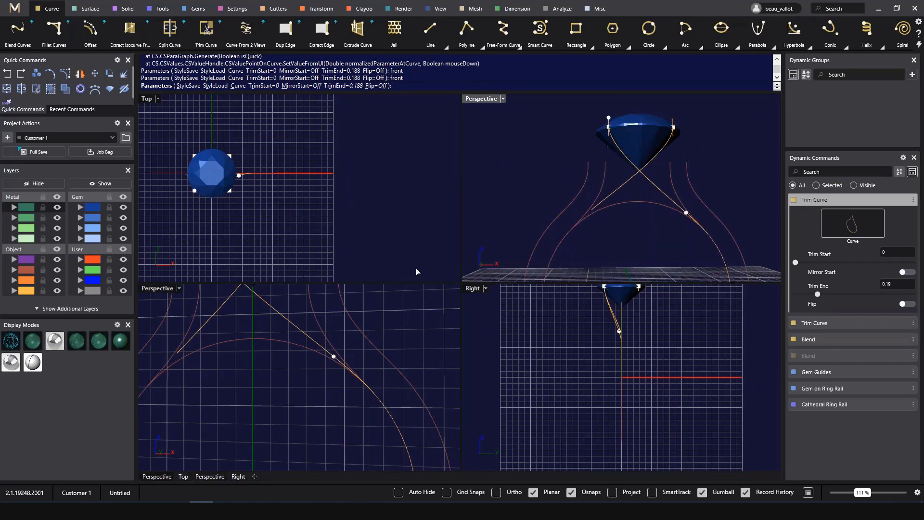
double_click(155, 289)
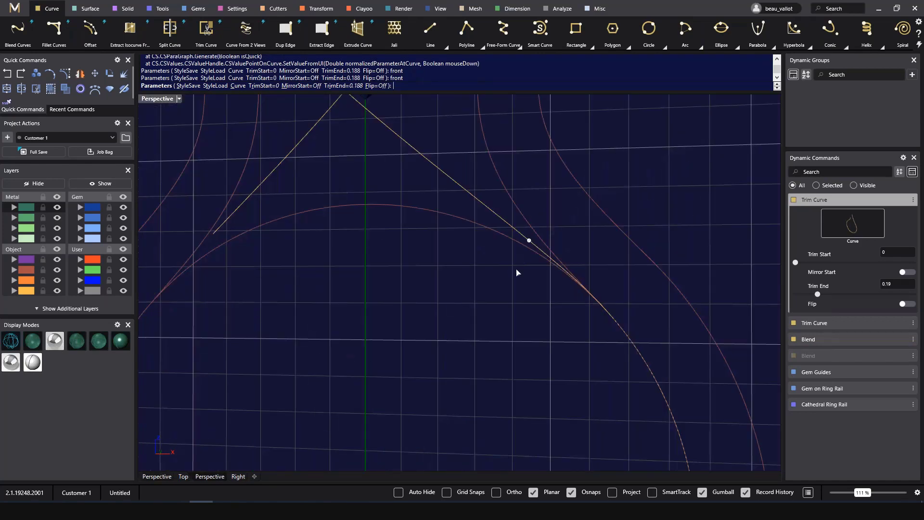
left_click_drag(529, 241, 537, 246)
right_click(496, 289)
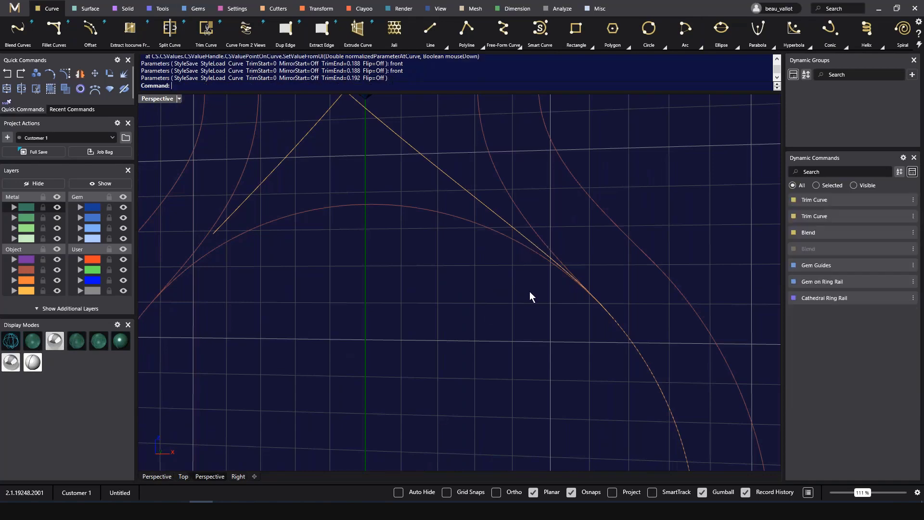
Hide the untrimmed joined curve of the second blend with gvHide, selecting its Blend01 group
left_click(568, 277)
left_click(590, 299)
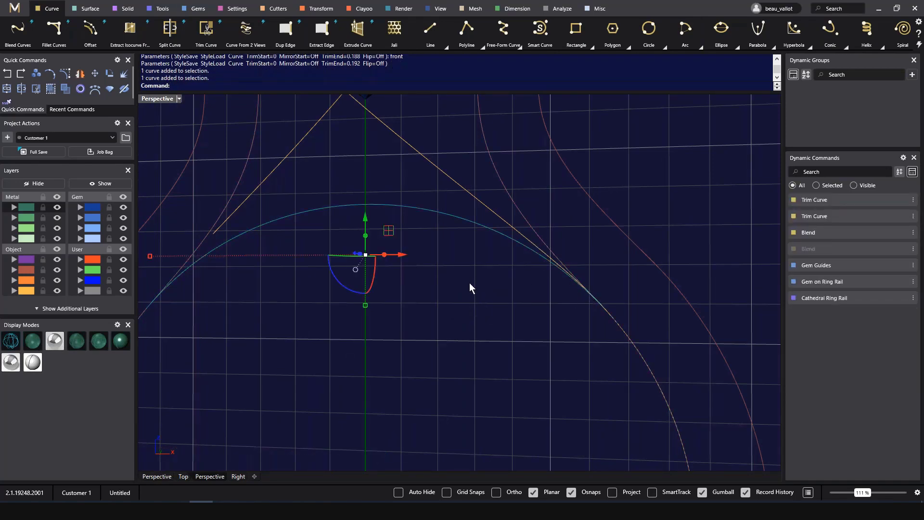
key("Escape")
scroll(415, 268, "down", 10)
scroll(385, 243, "up", 10)
left_click(413, 232)
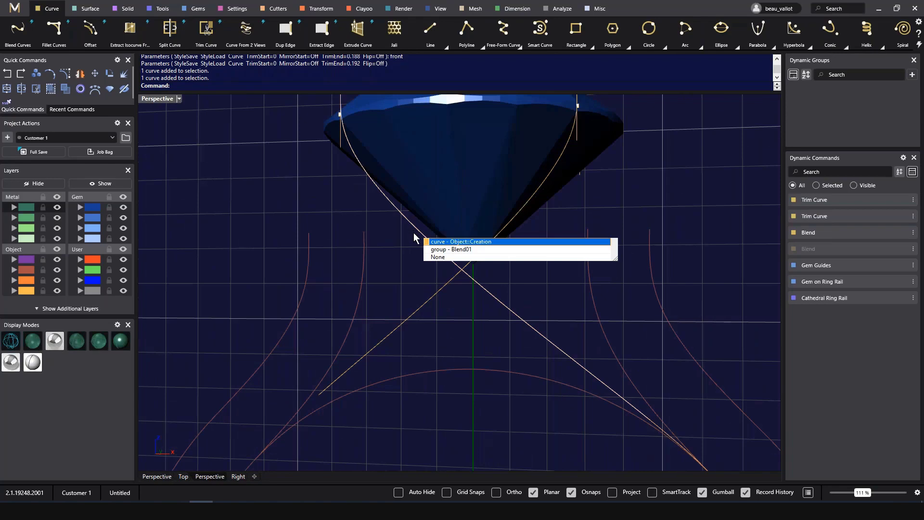
left_click(443, 250)
type("gv")
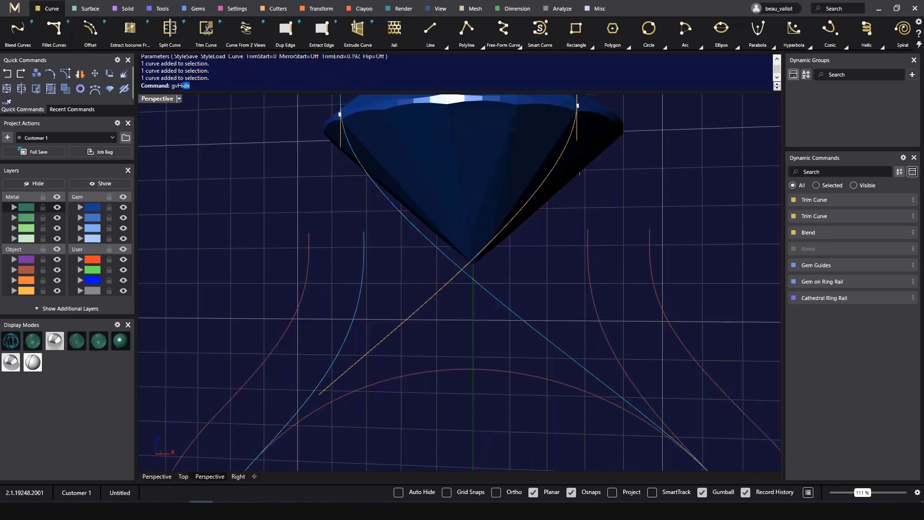
type("Hi")
key("Return")
Examine the two trimmed prong curves from the right and perspective views
right_click_drag(535, 311, 481, 282, "shift")
left_click(572, 255)
left_click(561, 250)
left_click(663, 286)
right_click_drag(663, 286, 547, 258)
left_click(546, 259)
left_click(470, 234)
type("front")
key("Return")
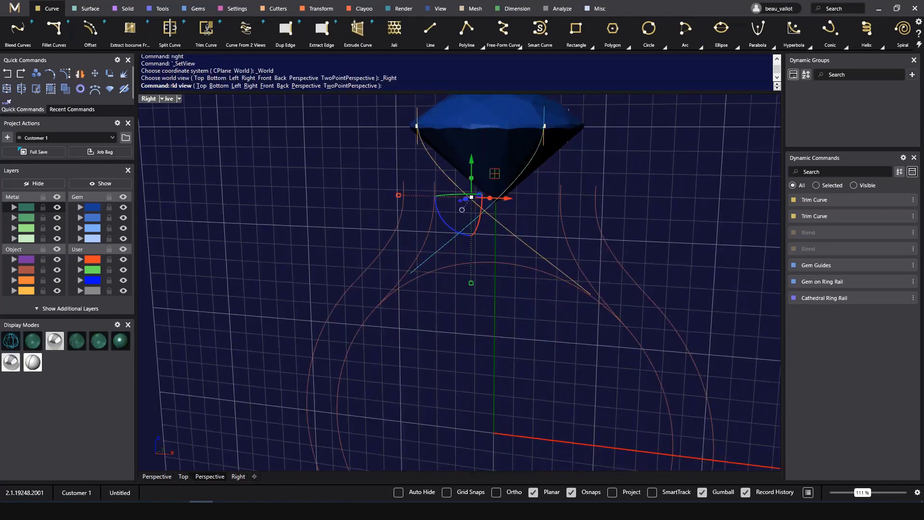
type("perspective")
key("Return")
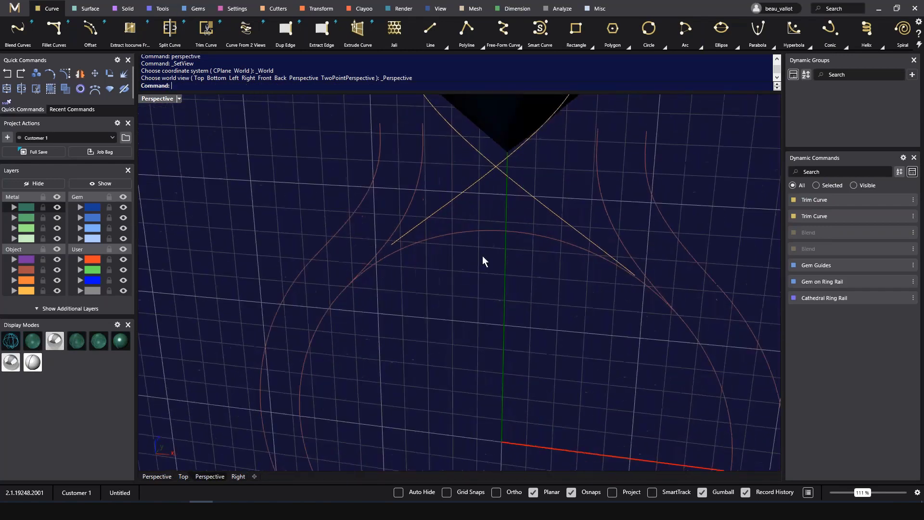
Apply Pipe to the first trimmed prong curve with a start size of 0.55
left_click(449, 206)
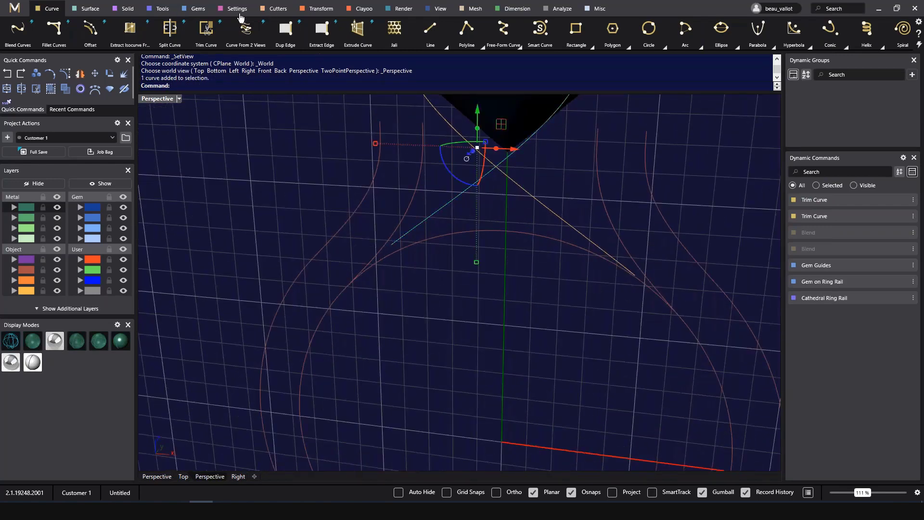
left_click(126, 9)
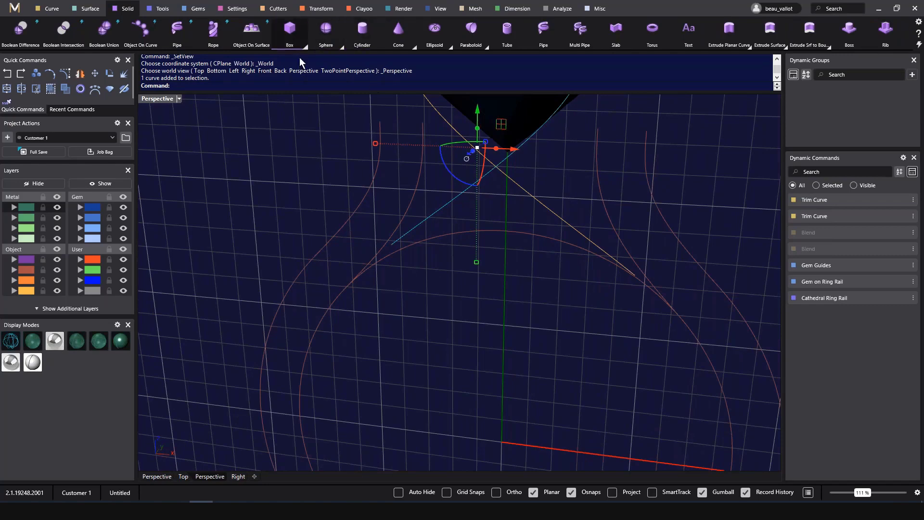
left_click(181, 37)
scroll(509, 268, "up", 1)
scroll(528, 301, "down", 4)
right_click_drag(509, 268, 542, 354)
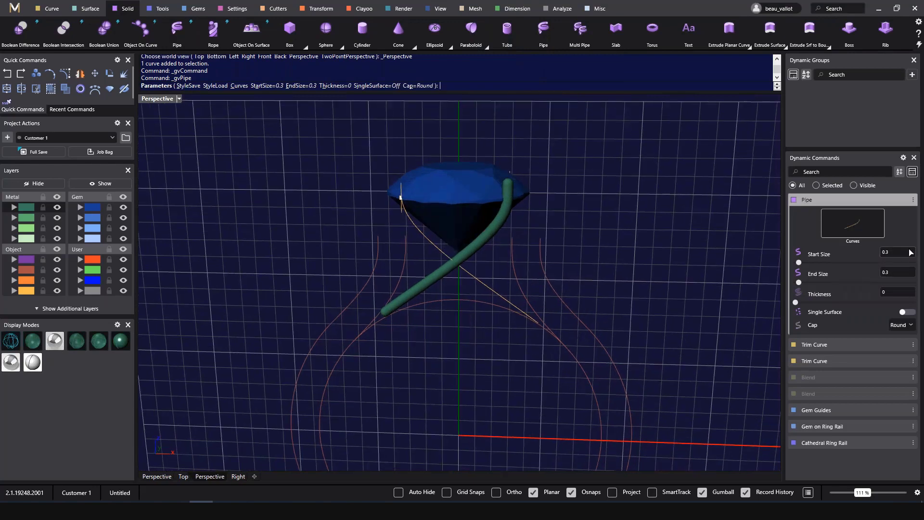
left_click(897, 255)
type(".55")
key("Return")
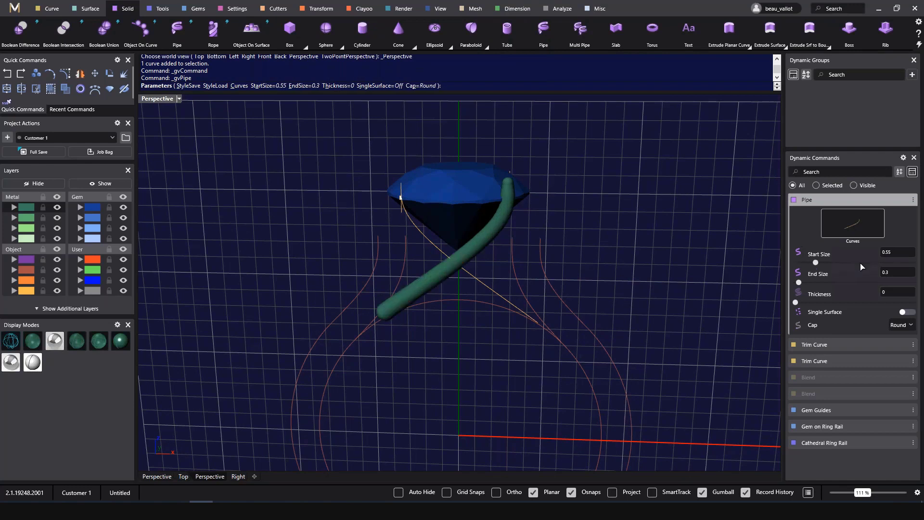
Set the first pipe's start size to 0.85 and end size to 0.55, turn on Single Surface and finish it
left_click(892, 253)
type(".85")
key("Return")
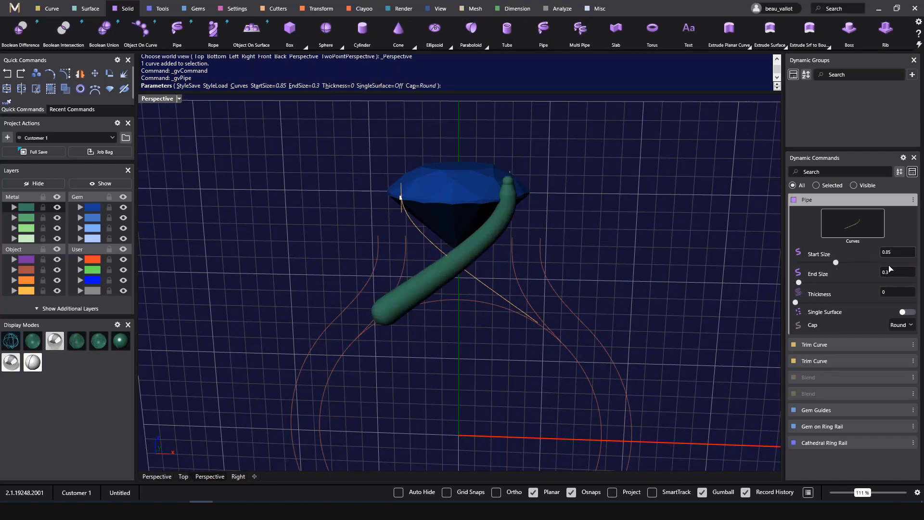
left_click(890, 270)
key("Return")
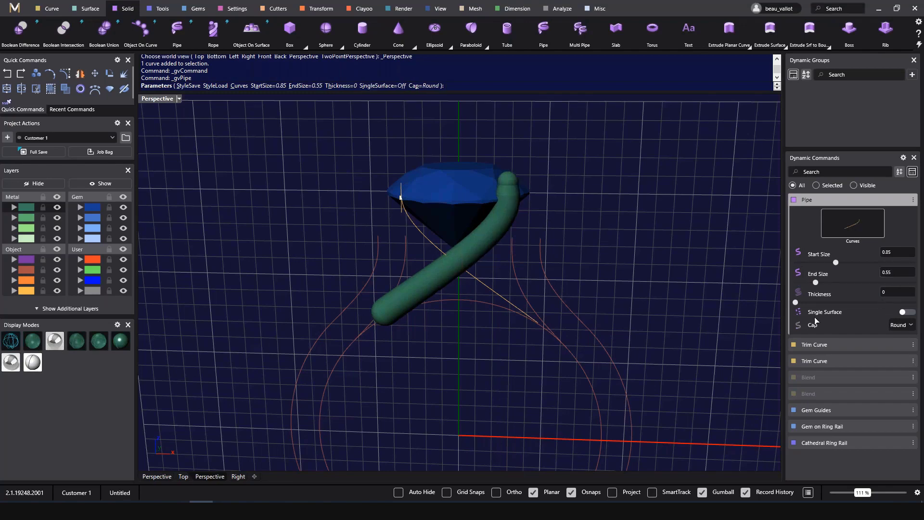
left_click(905, 312)
right_click_drag(624, 216, 536, 185)
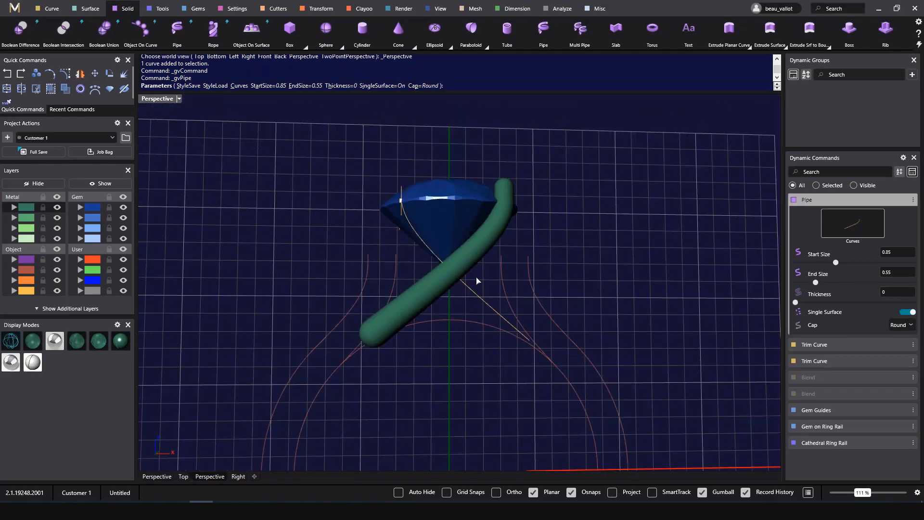
right_click_drag(430, 286, 428, 233)
right_click(429, 233)
Apply Pipe to the second trimmed prong curve with a start size of 0.55 and an end size of 0.85
left_click(434, 238)
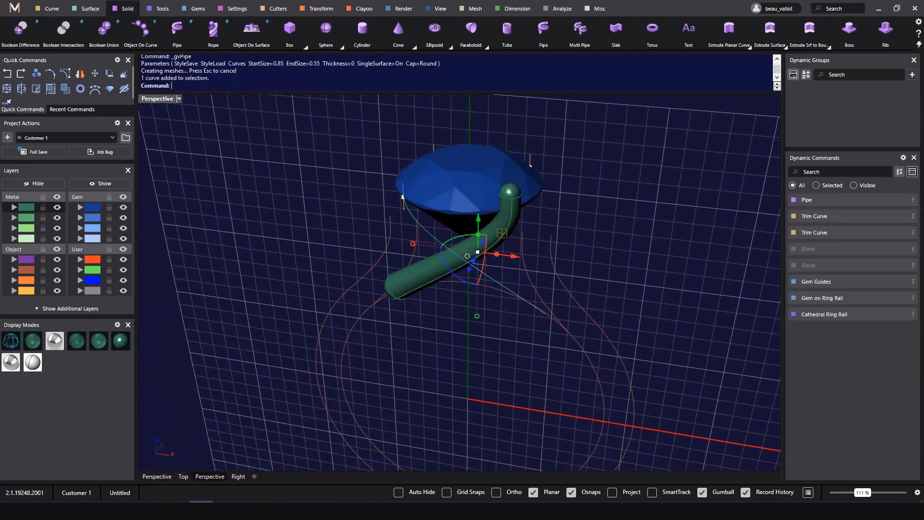
right_click_drag(445, 363, 475, 330)
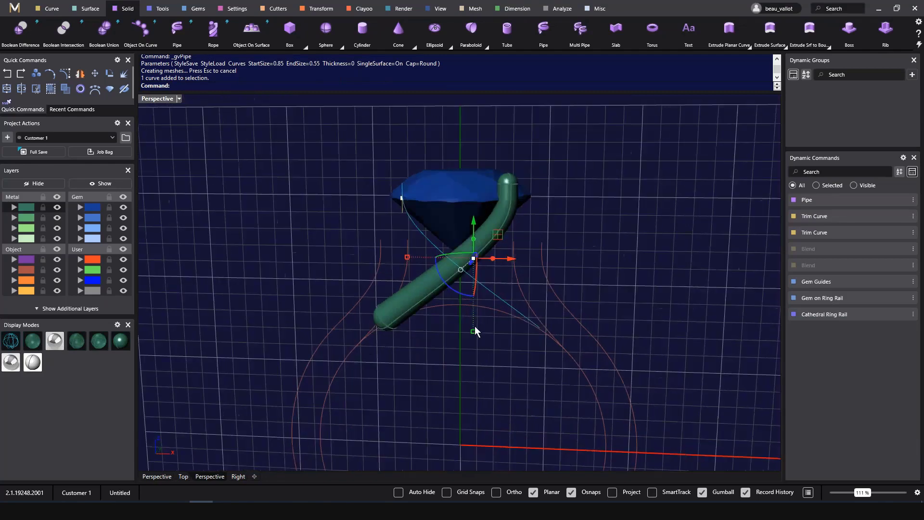
left_click(181, 38)
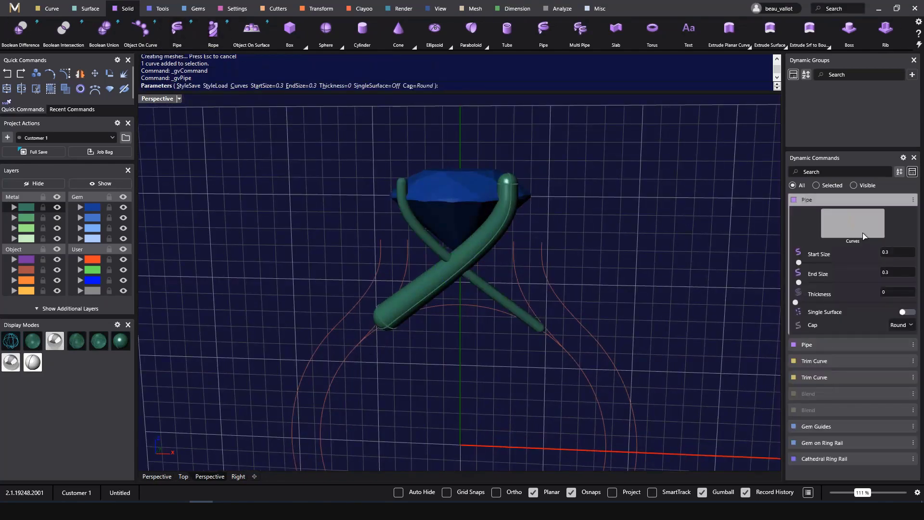
left_click(888, 251)
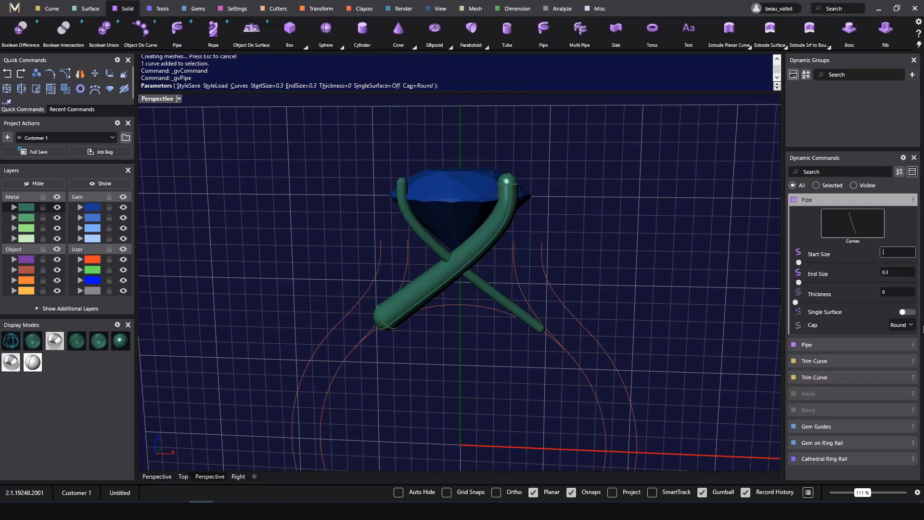
type("0.55")
key("Return")
left_click(893, 275)
type("0.85")
key("Return")
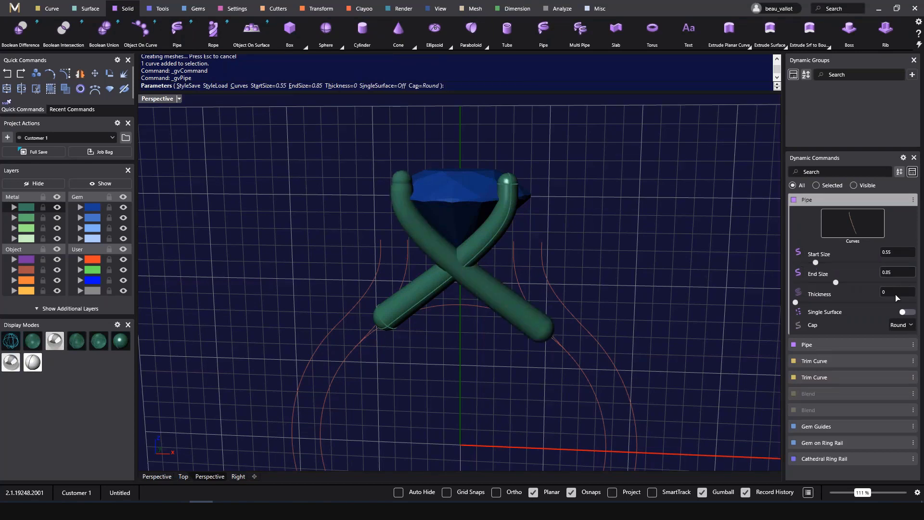
Turn on Single Surface for the second pipe and finish it
left_click(905, 313)
right_click_drag(568, 318, 554, 328)
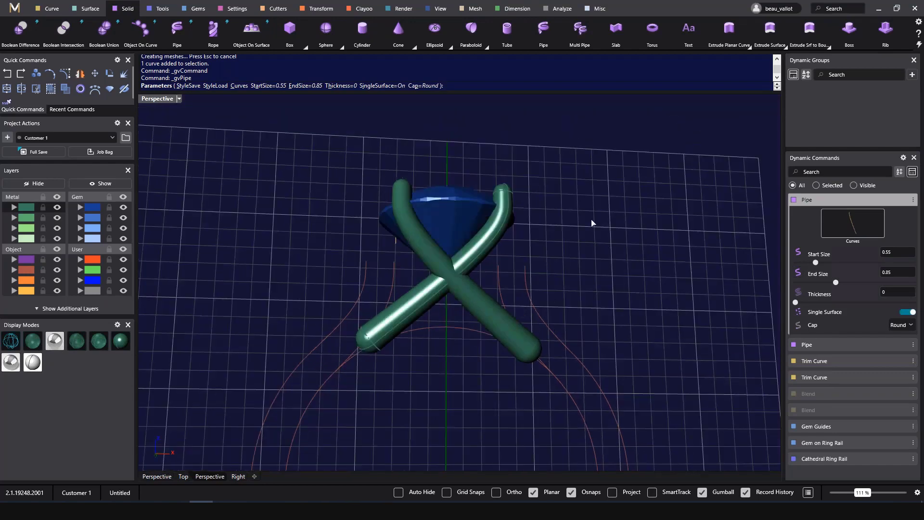
right_click_drag(592, 224, 625, 277)
key("Return")
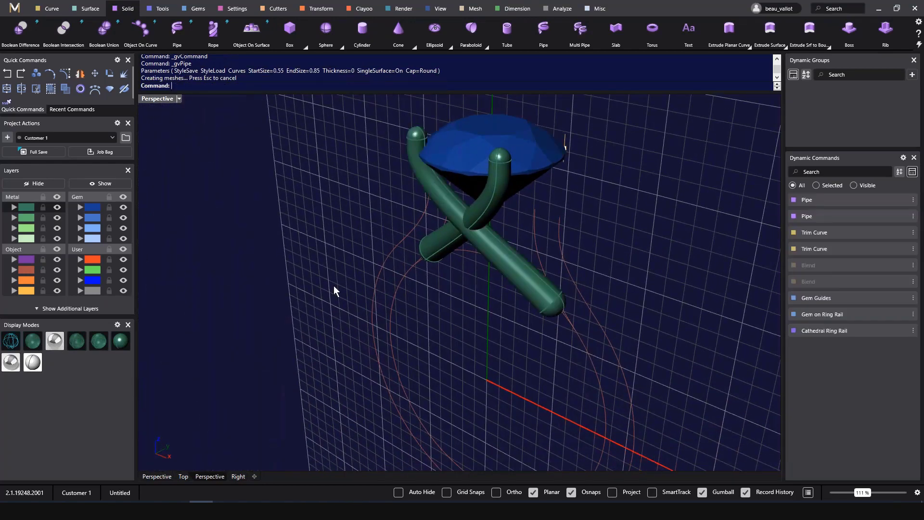
Edit the Gem Guides to a girdle spacing of 0.4, moving the prongs outward from the gem
type("right")
key("Return")
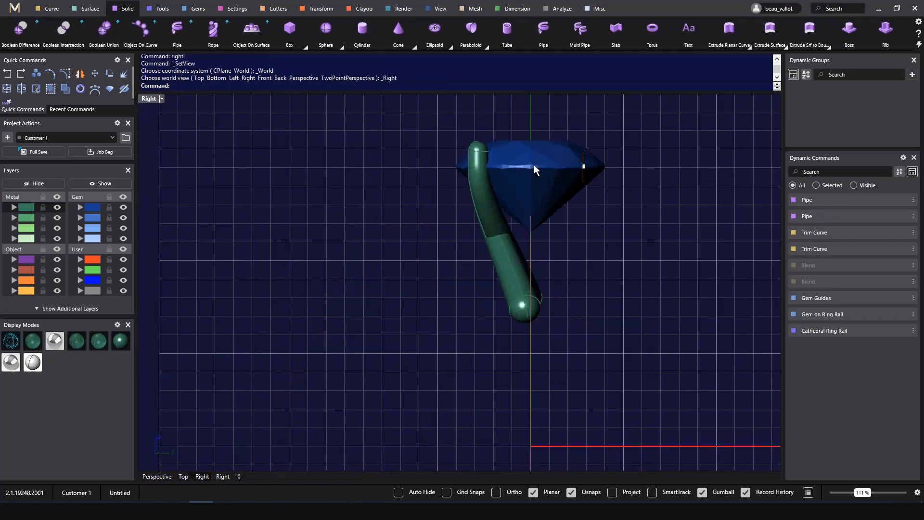
key("F4")
right_click_drag(534, 165, 381, 208)
scroll(474, 195, "up", 6)
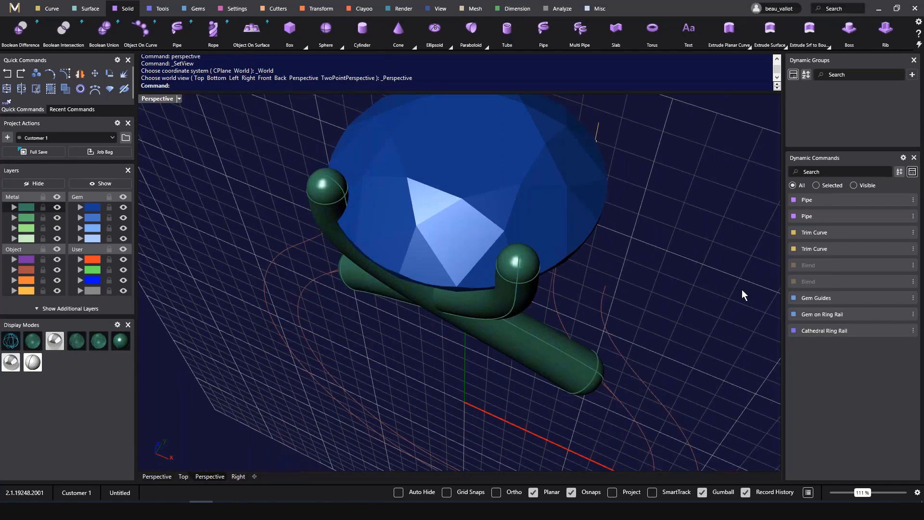
mouse_move(853, 303)
left_click(896, 298)
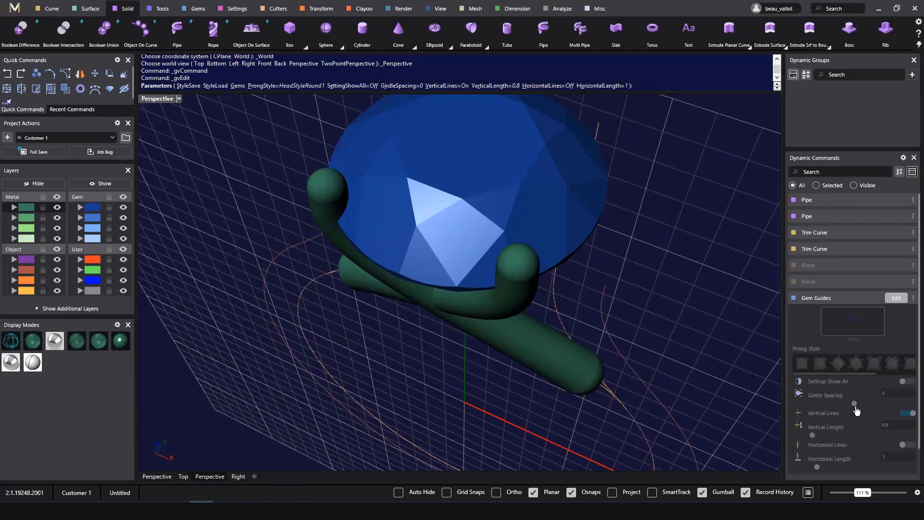
left_click_drag(856, 406, 861, 407)
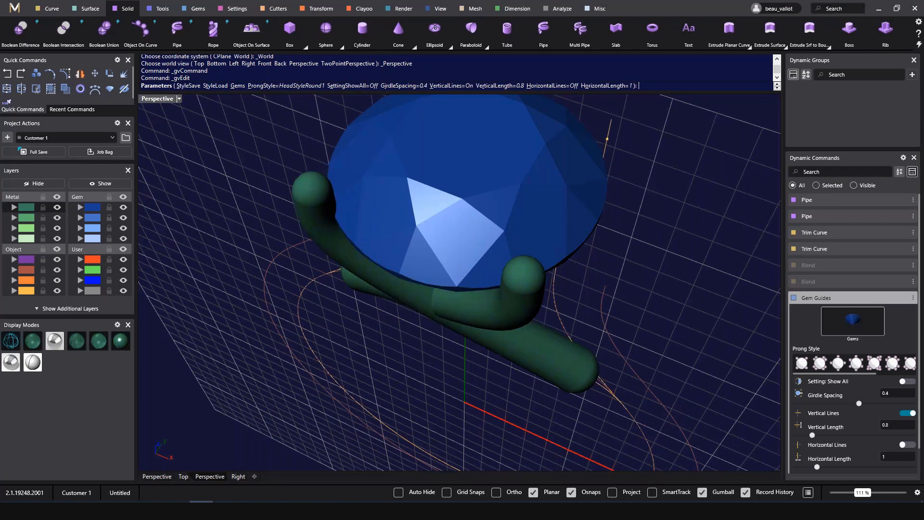
right_click_drag(569, 370, 508, 406)
right_click(520, 343)
Select both prong pipes and apply Mirror to them with Y Mirror on, viewed from the top
type("right")
key("Return")
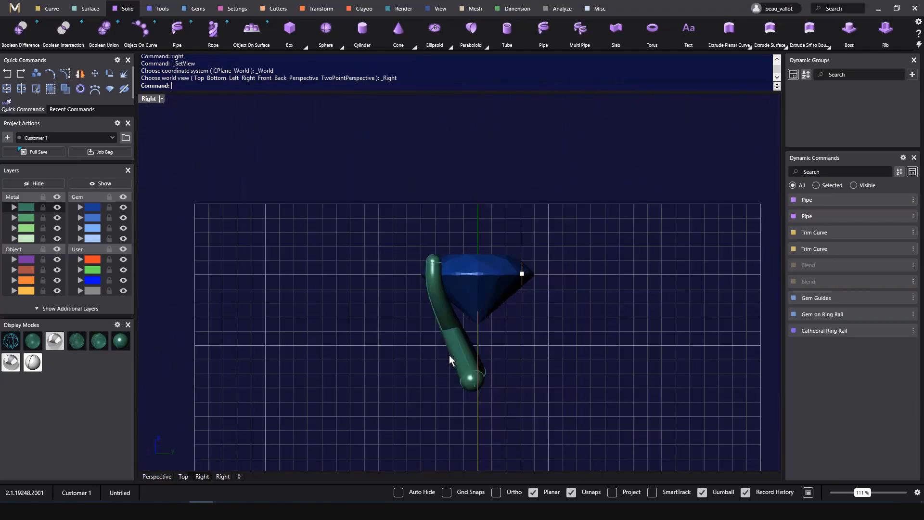
type("front")
key("Return")
left_click(513, 296)
left_click(437, 296)
type("perspective")
key("Return")
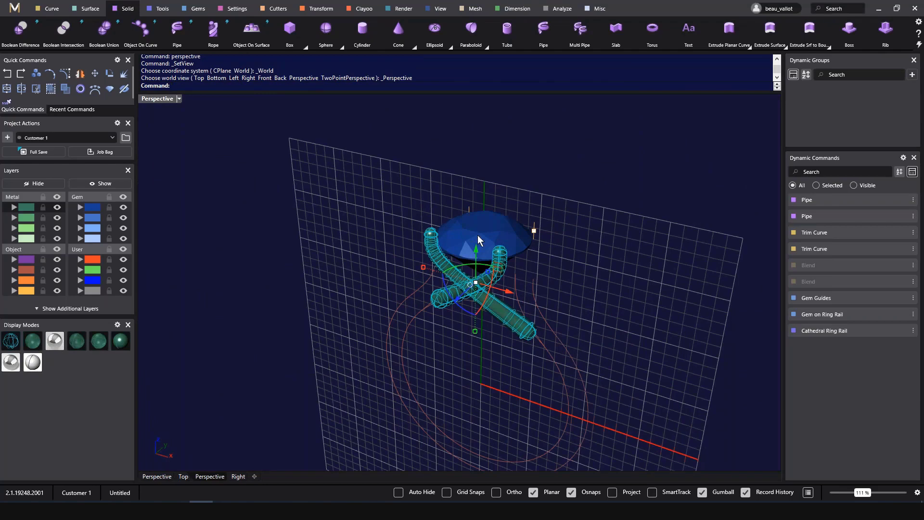
type("top")
key("Return")
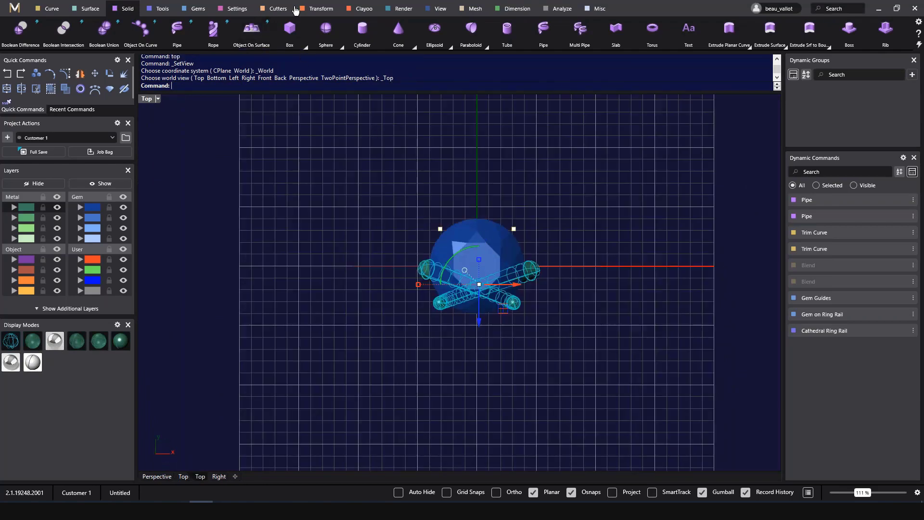
left_click(321, 8)
left_click(127, 29)
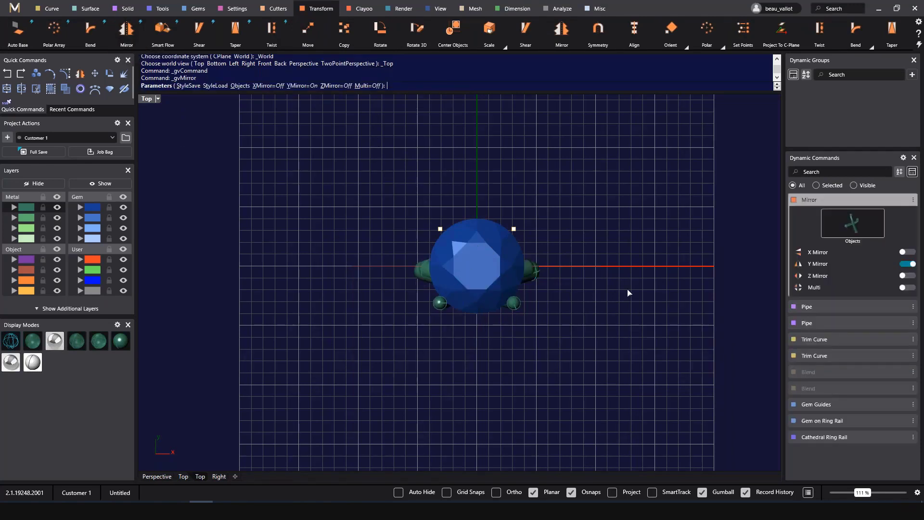
Turn on X Mirror as well to place prongs on the opposite side of the gem, and finish the mirror
right_click_drag(610, 343, 627, 297)
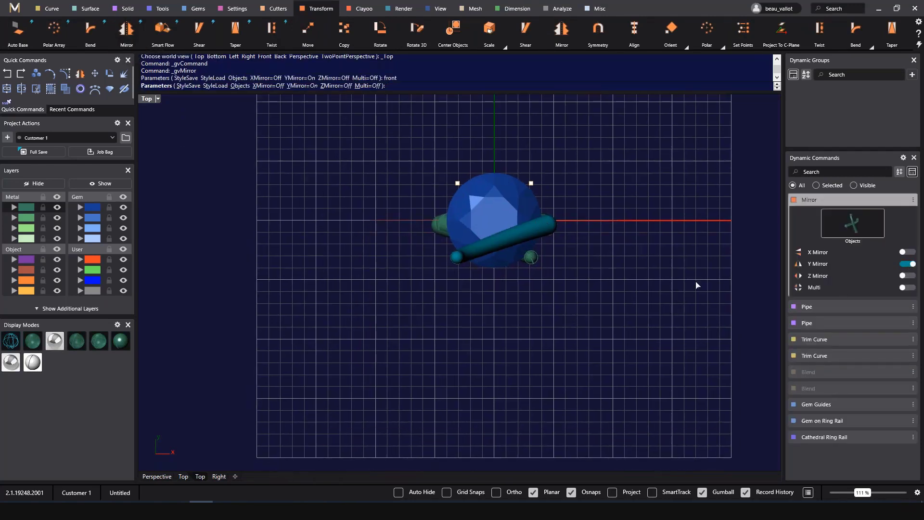
right_click_drag(479, 272, 500, 289)
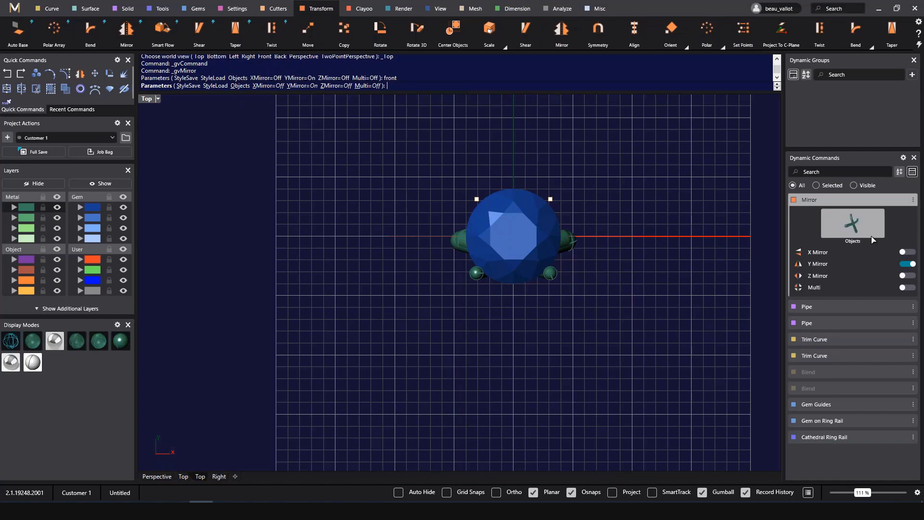
left_click(914, 252)
key("F4")
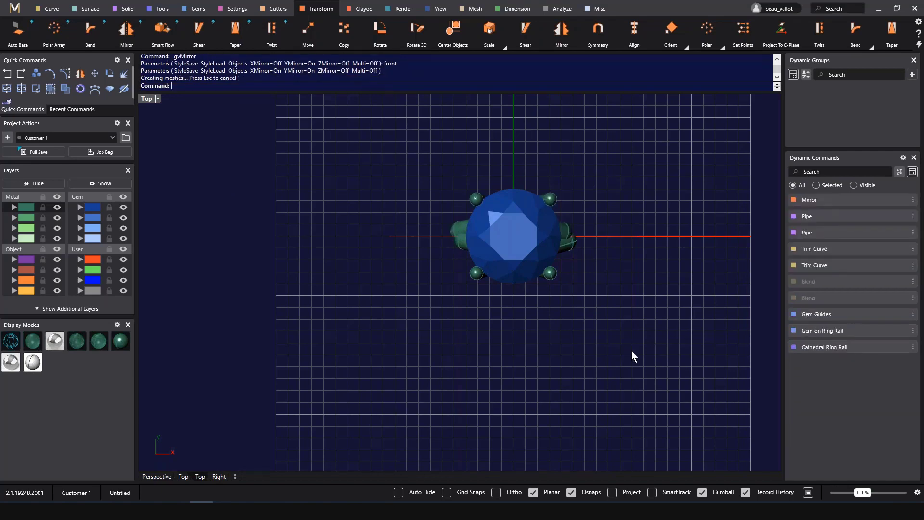
Examine the mirrored prongs and how their lower ends meet the ring rails, finishing in the front view
right_click_drag(631, 357, 285, 305)
right_click_drag(392, 306, 579, 384)
type("front")
key("Return")
scroll(544, 266, "up", 6)
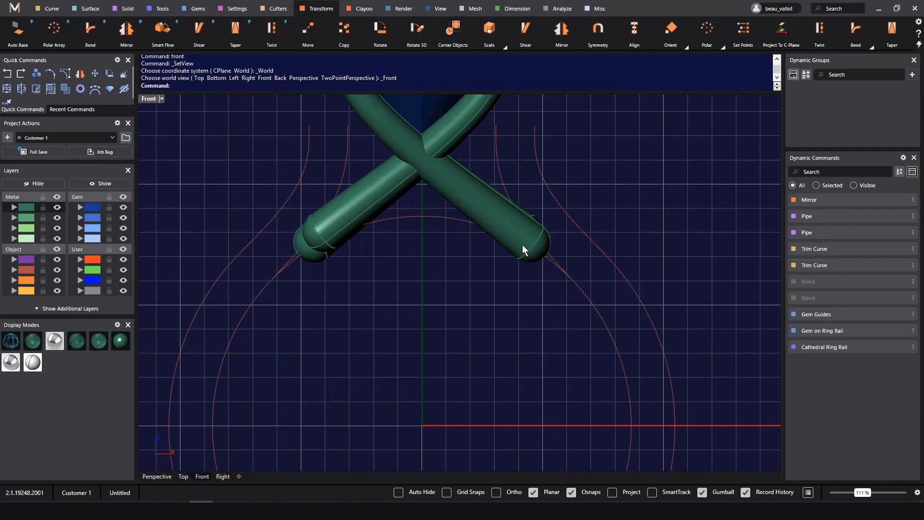
scroll(445, 162, "down", 6)
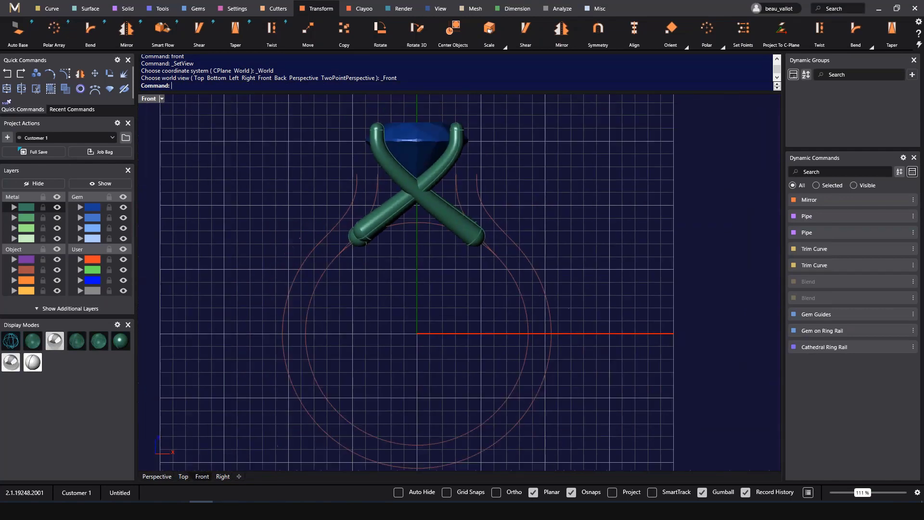
scroll(412, 139, "up", 8)
right_click_drag(536, 272, 536, 246)
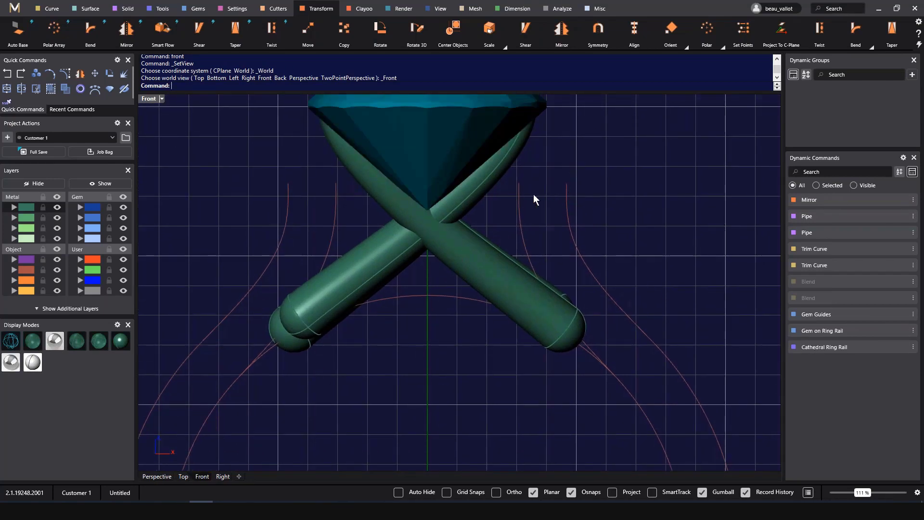
left_click(550, 182)
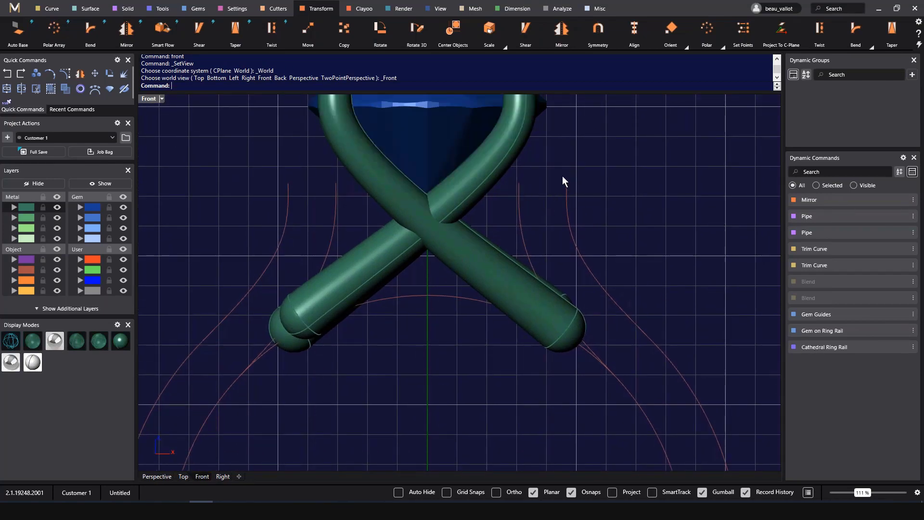
right_click_drag(751, 337, 681, 312)
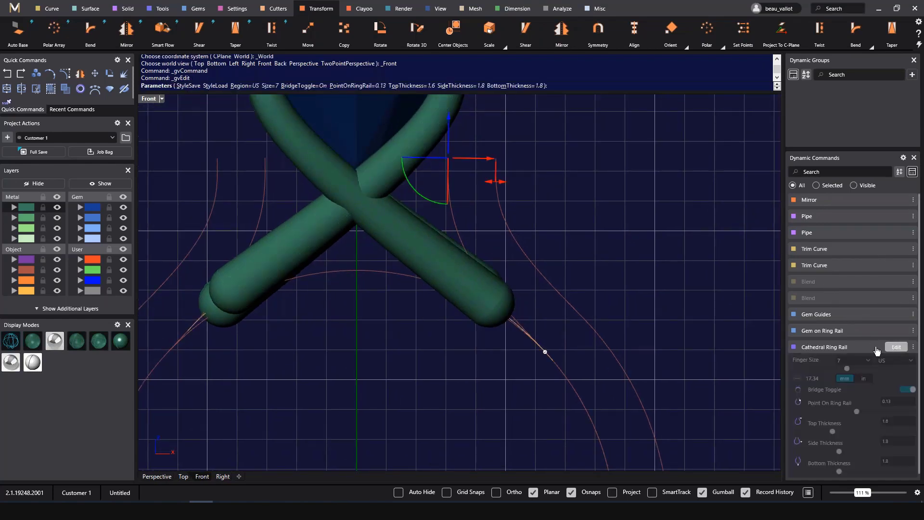
Edit the Cathedral Ring Rail, setting the top thickness to 1.5 and moving and tilting the upper rail ends inward toward the gem
left_click(877, 349)
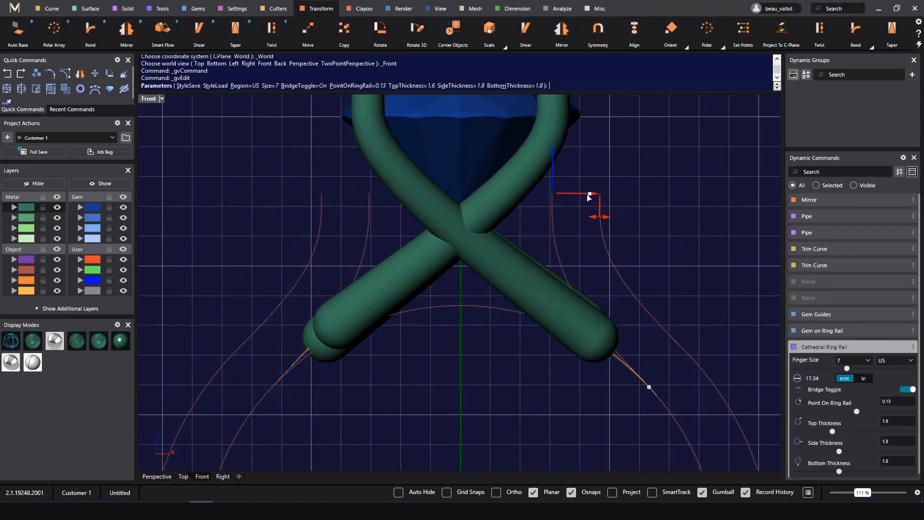
left_click_drag(589, 196, 567, 197)
left_click_drag(528, 141, 525, 219)
left_click_drag(584, 192, 581, 193)
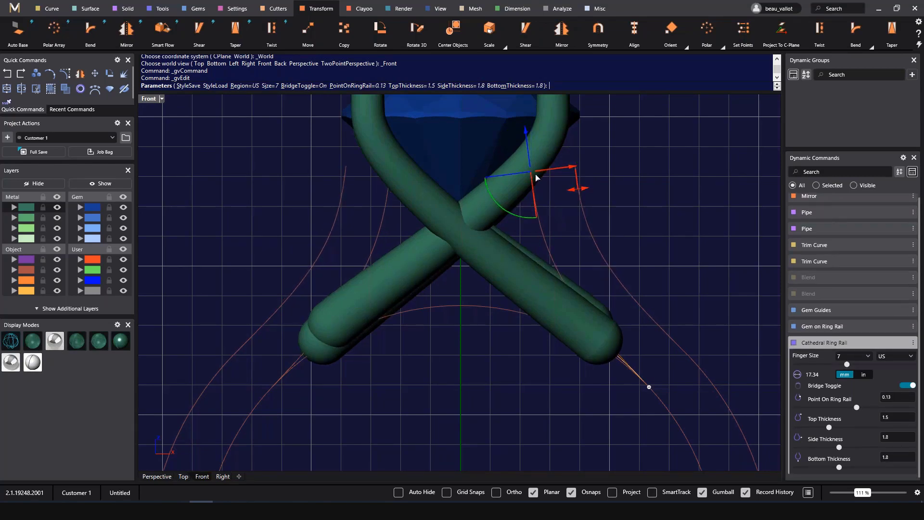
scroll(640, 281, "down", 4)
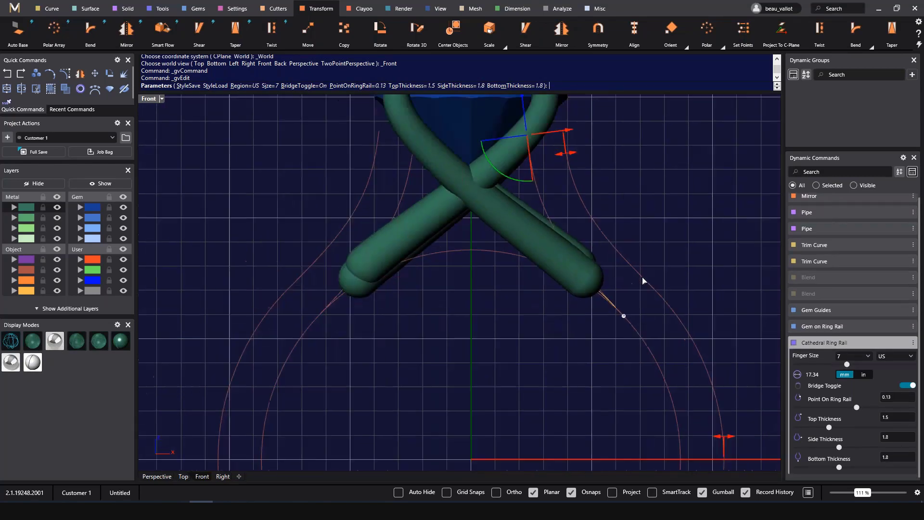
Set the Cathedral Ring Rail's point on ring rail to 0.135 and its side and bottom thickness to 2, and finish the edit
left_click_drag(590, 243, 592, 244)
scroll(564, 191, "up", 2)
left_click_drag(526, 180, 523, 181)
right_click_drag(555, 192, 513, 115)
left_click_drag(645, 299, 648, 299)
right_click_drag(651, 379, 643, 203)
left_click_drag(454, 348, 456, 356)
right_click_drag(473, 267, 486, 433)
right_click(466, 305)
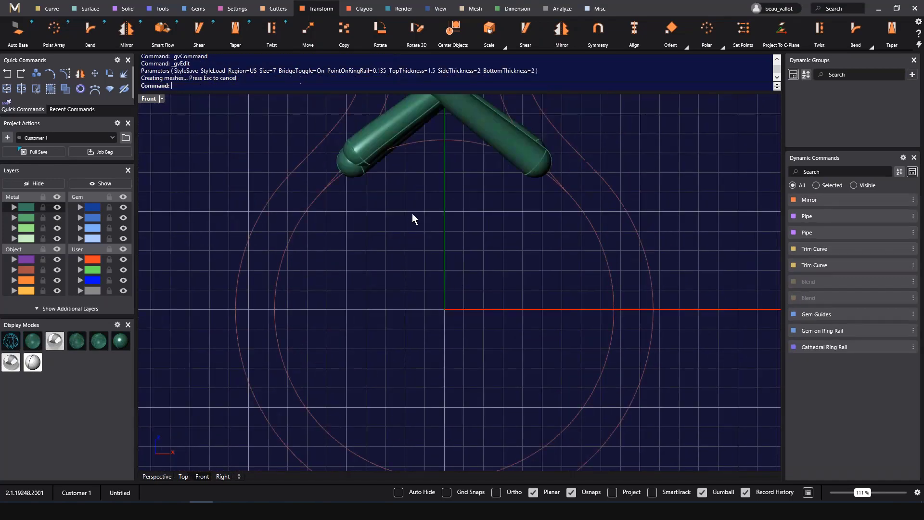
Edit the more recent Trim Curve to a trim end of 0.221, extending its prongs farther down along the ring rail
right_click_drag(412, 217, 439, 301)
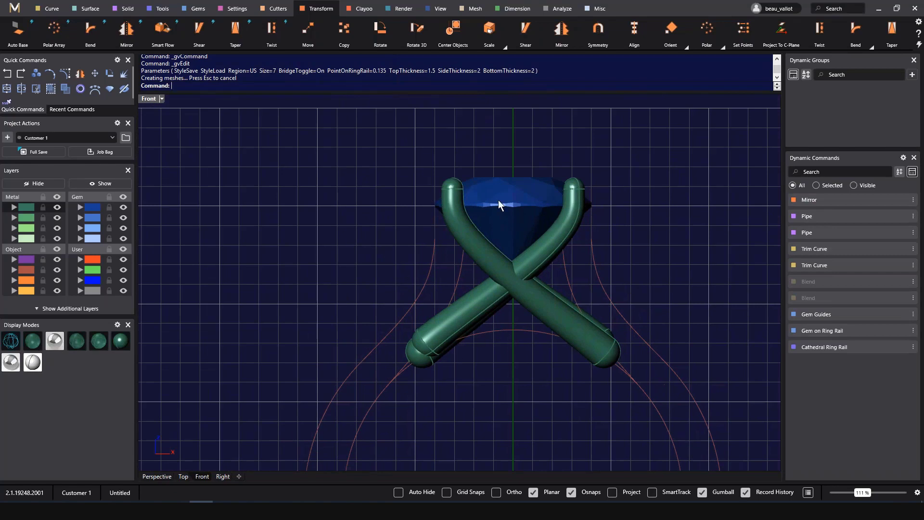
scroll(416, 289, "up", 5)
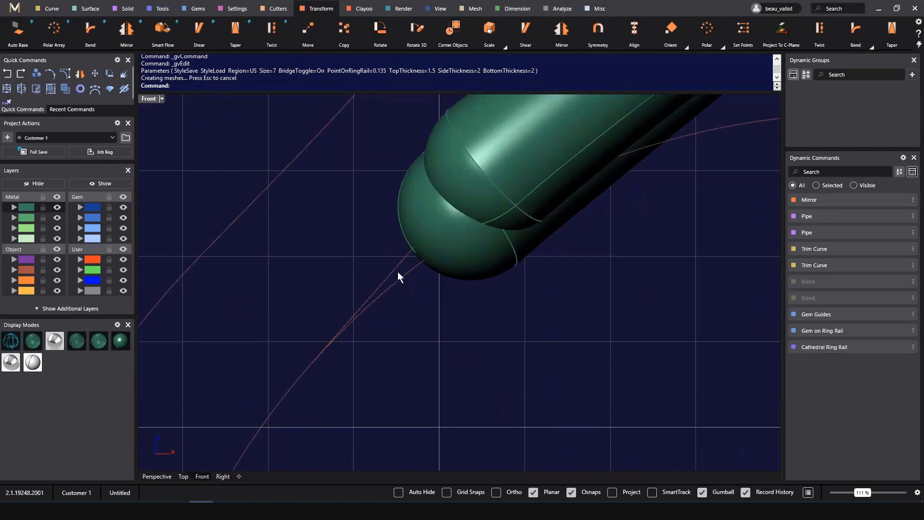
scroll(495, 243, "down", 5)
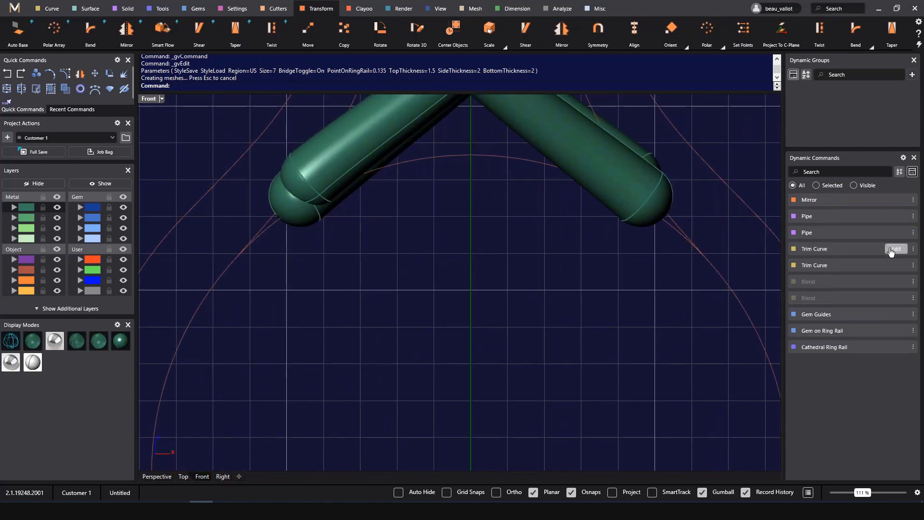
left_click(891, 249)
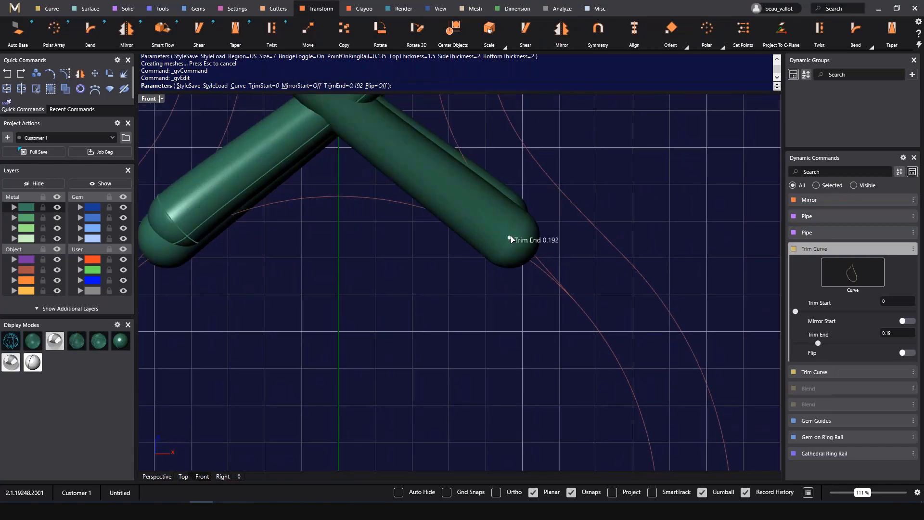
left_click_drag(511, 236, 562, 281)
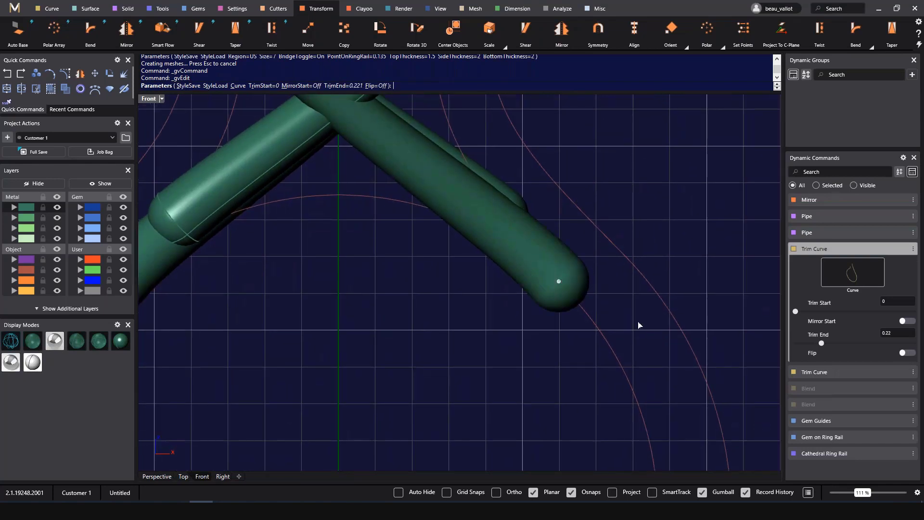
right_click_drag(359, 331, 466, 299)
right_click(467, 299)
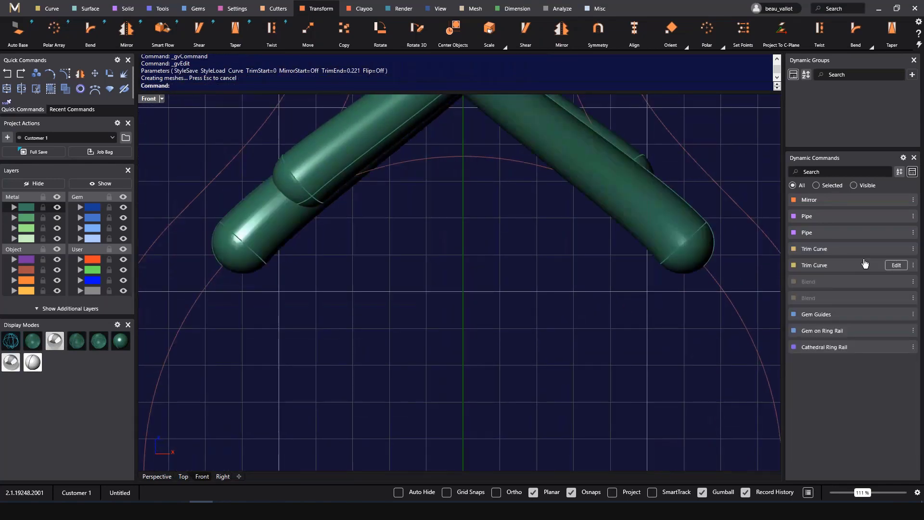
Edit the other Trim Curve by lowering its trim start so the second pair of prongs reaches down the rail like the first
left_click(835, 250)
left_click(813, 251)
left_click(897, 265)
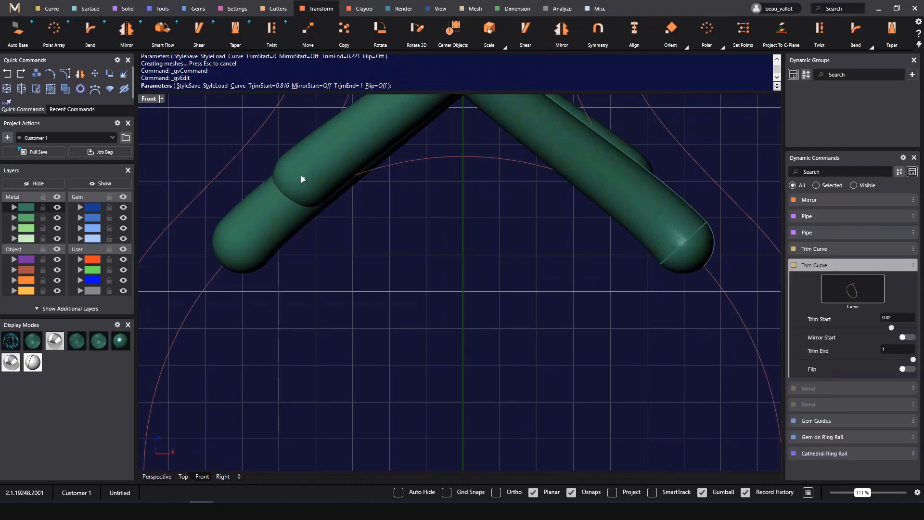
left_click_drag(306, 179, 257, 227)
right_click_drag(433, 243, 456, 348)
key("Return")
Start Profile Placer on the inner ring rail in the perspective view and assign the outer rail as the outside curve
scroll(481, 357, "down", 2)
key("F4")
right_click_drag(536, 330, 496, 257)
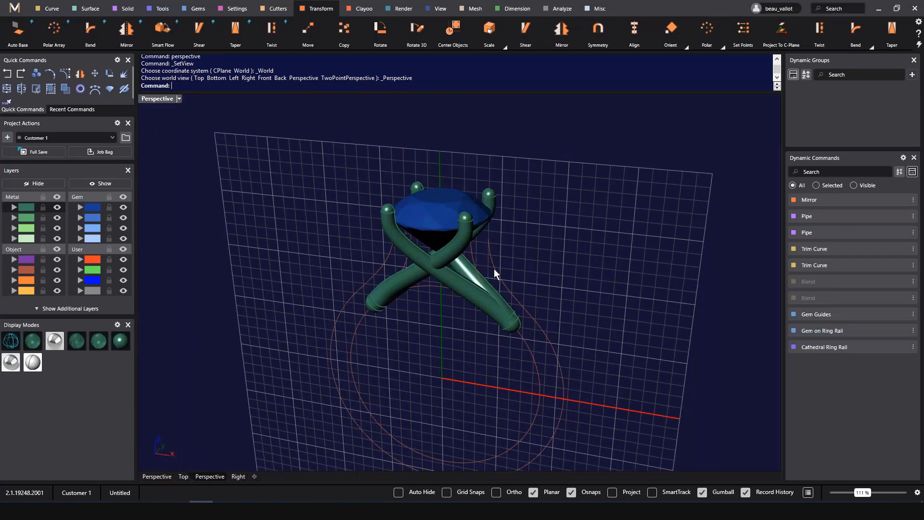
left_click(161, 13)
right_click_drag(447, 325, 458, 313)
left_click(394, 32)
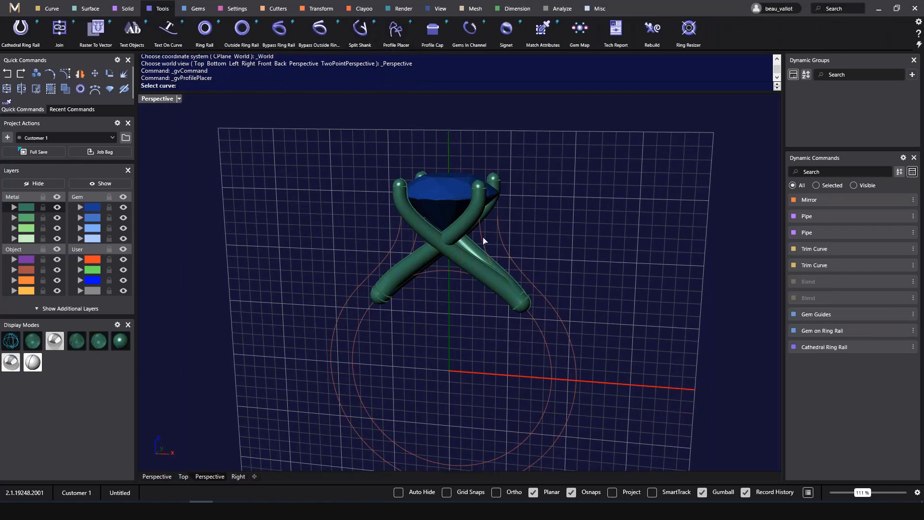
left_click(484, 241)
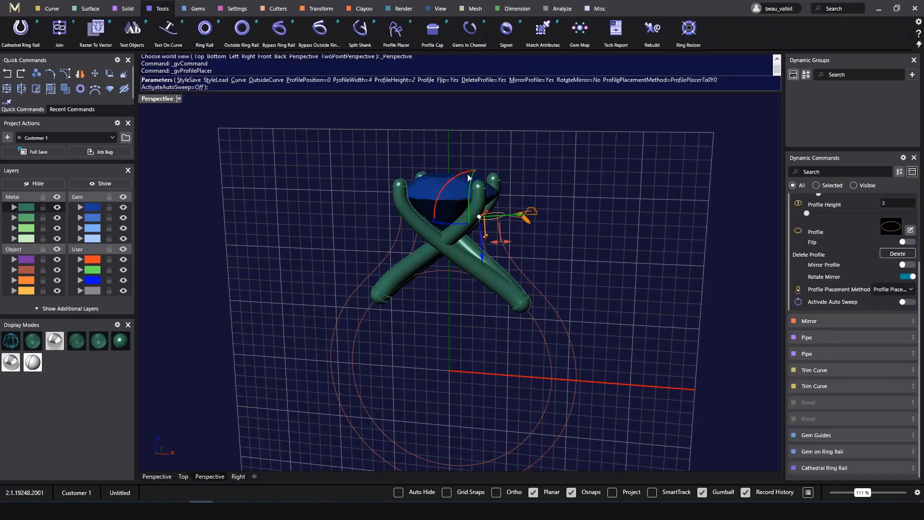
scroll(905, 224, "up", 2)
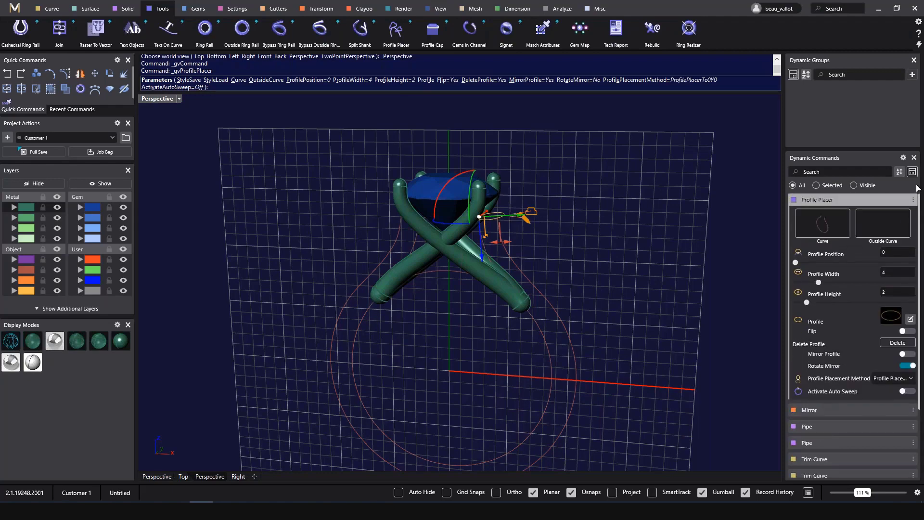
left_click(888, 229)
left_click(526, 276)
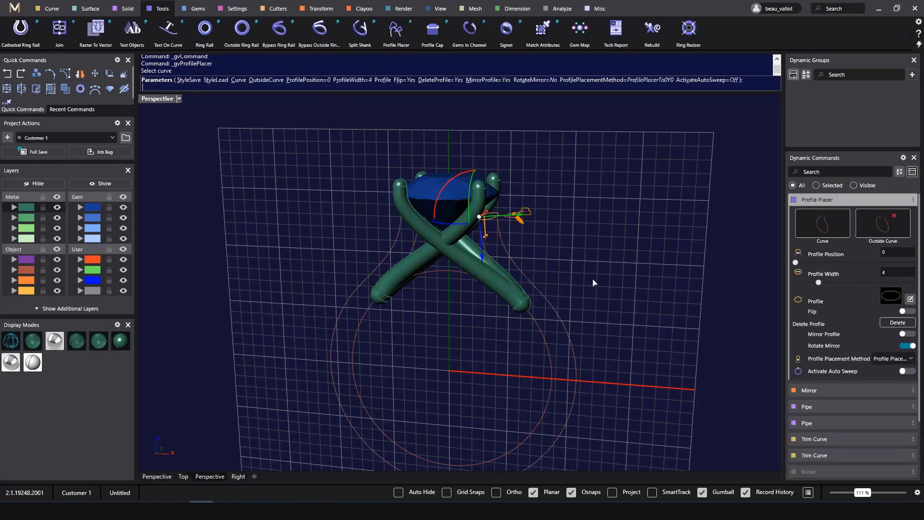
Set the placed profile's width to 3.5, replace its shape with Shank profile 03 from the library, and finish the command
right_click_drag(588, 291, 431, 271)
scroll(430, 271, "up", 9)
left_click_drag(468, 263, 455, 283)
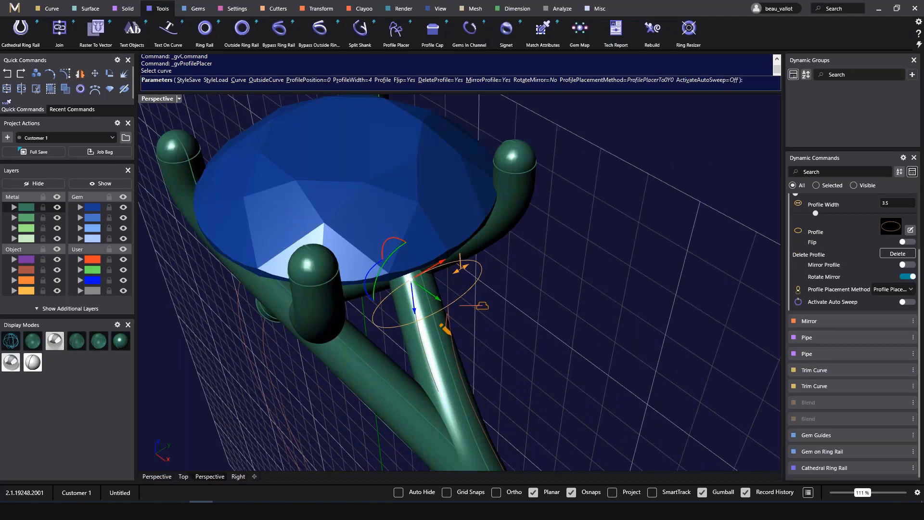
left_click(890, 229)
left_click(266, 316)
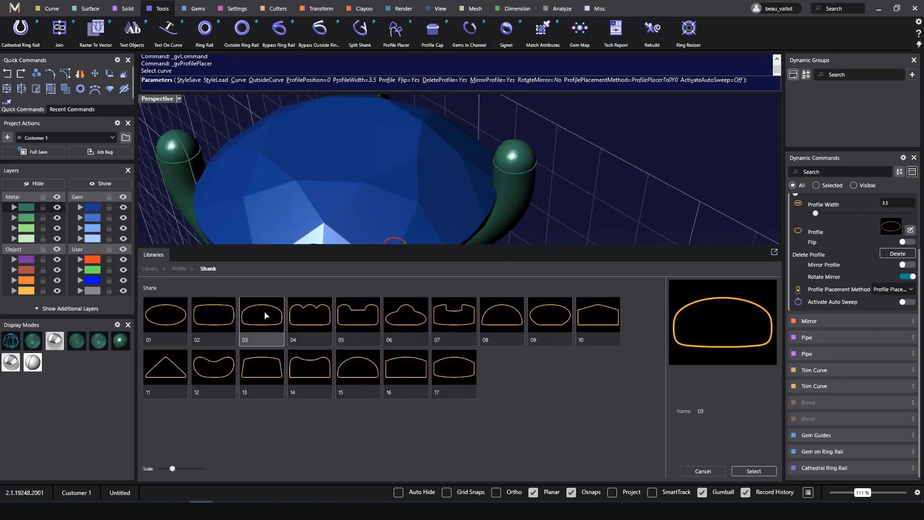
left_click(761, 473)
right_click(530, 241)
Edit the Profile Placer, setting the upper profile's width to 3 and adding a 3.5-wide profile at position 0.5 at the ring's base
scroll(529, 241, "down", 7)
right_click_drag(577, 308, 515, 256)
left_click(895, 199)
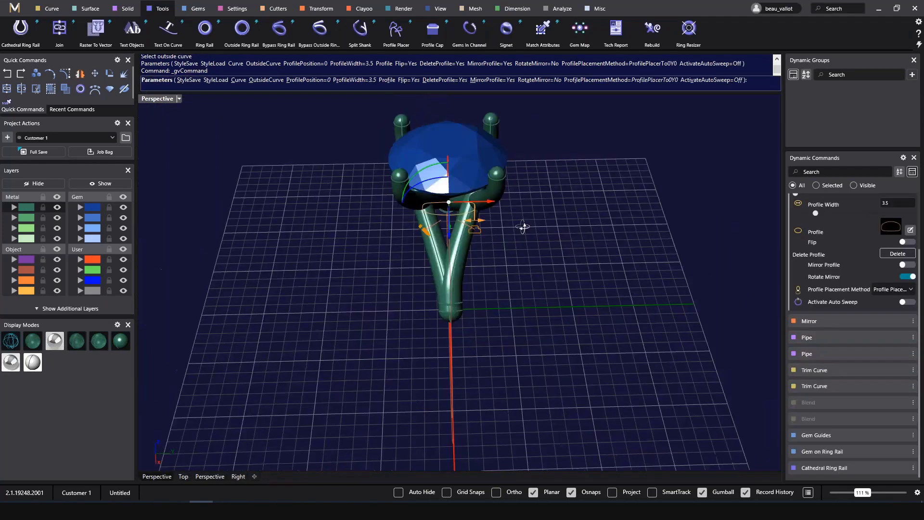
left_click_drag(509, 235, 497, 234)
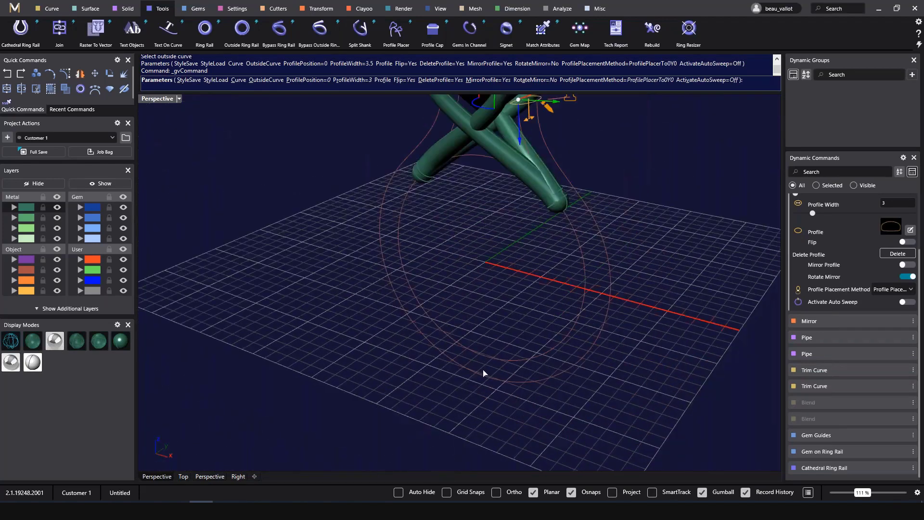
left_click(485, 356)
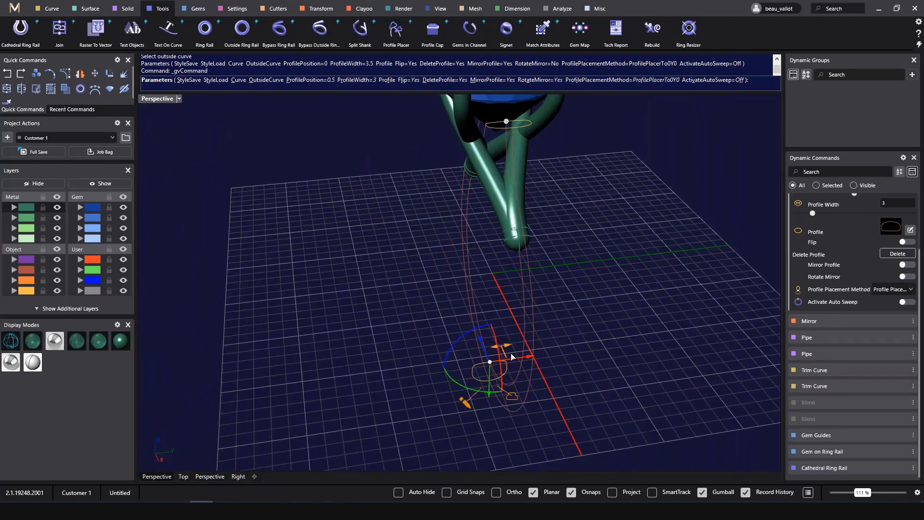
left_click_drag(508, 358, 511, 359)
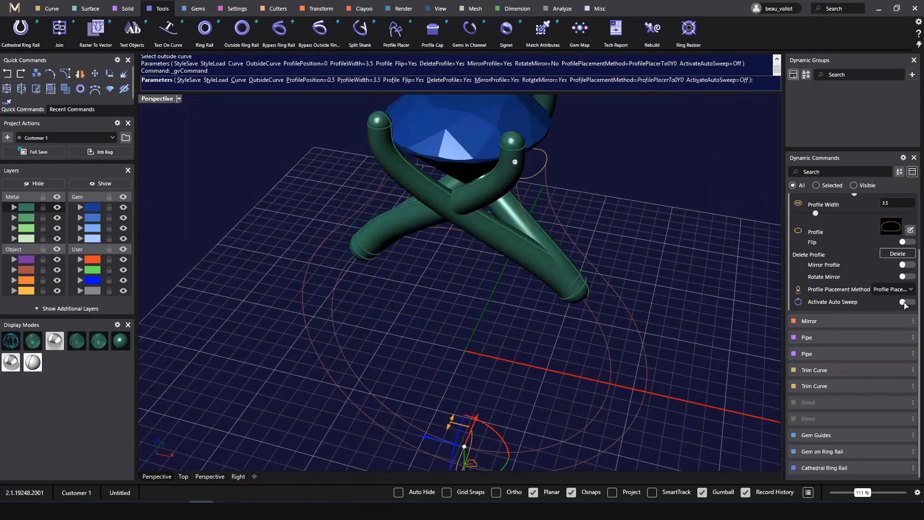
Activate Auto Sweep to build half of the shank through the placed profiles, and finish the Profile Placer edit
left_click(900, 303)
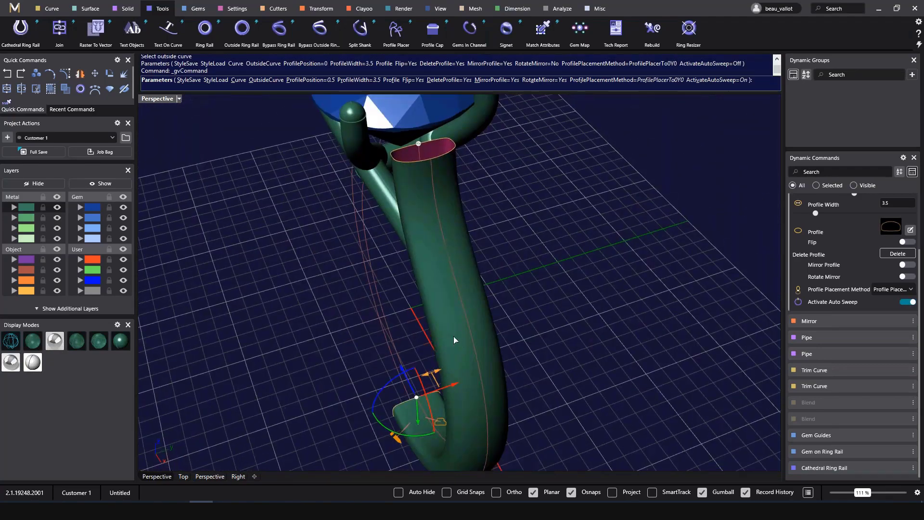
right_click_drag(593, 158, 605, 290)
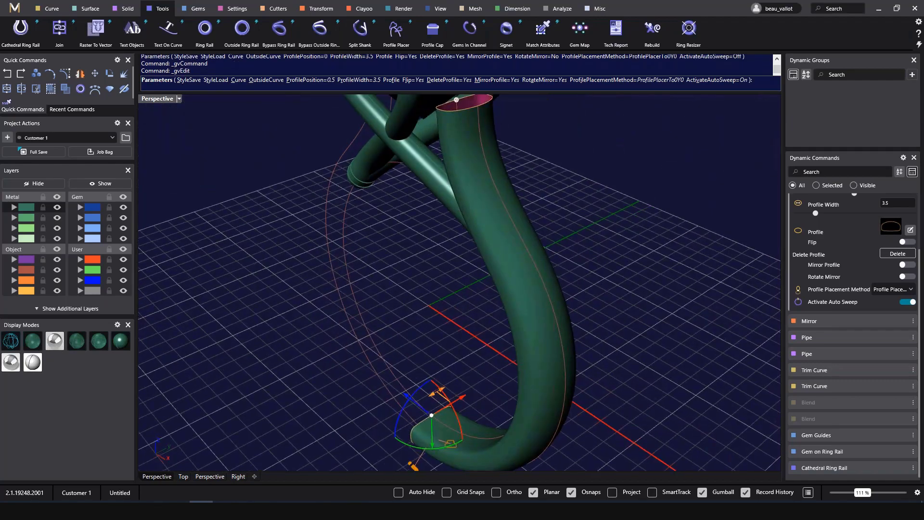
right_click(605, 289)
Close the shank's open upper end with a Profile Cap on its profile curve, using a dome thickness of 0.5
right_click_drag(600, 239, 635, 355, "shift")
left_click(509, 234)
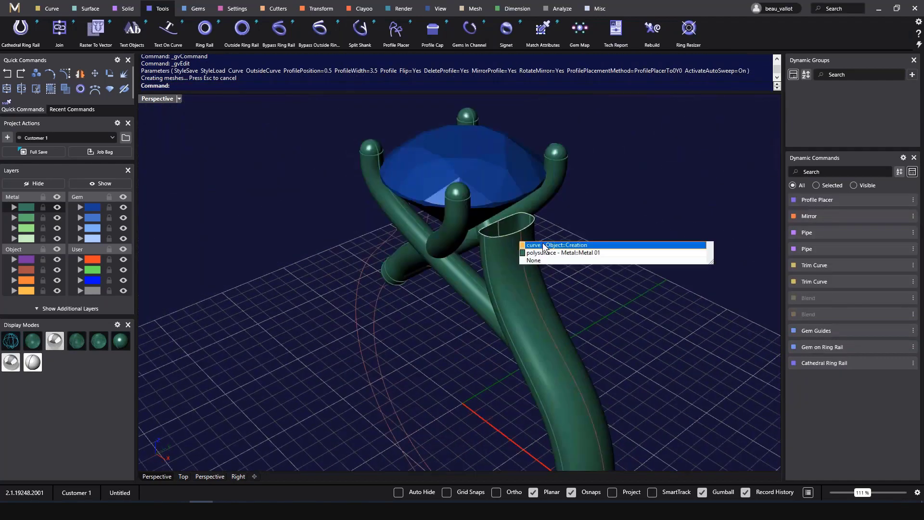
left_click(544, 245)
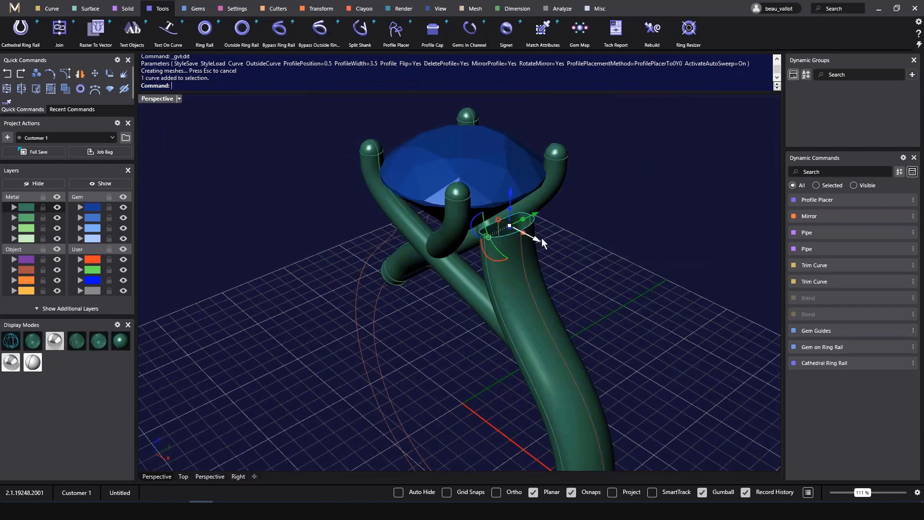
left_click(433, 29)
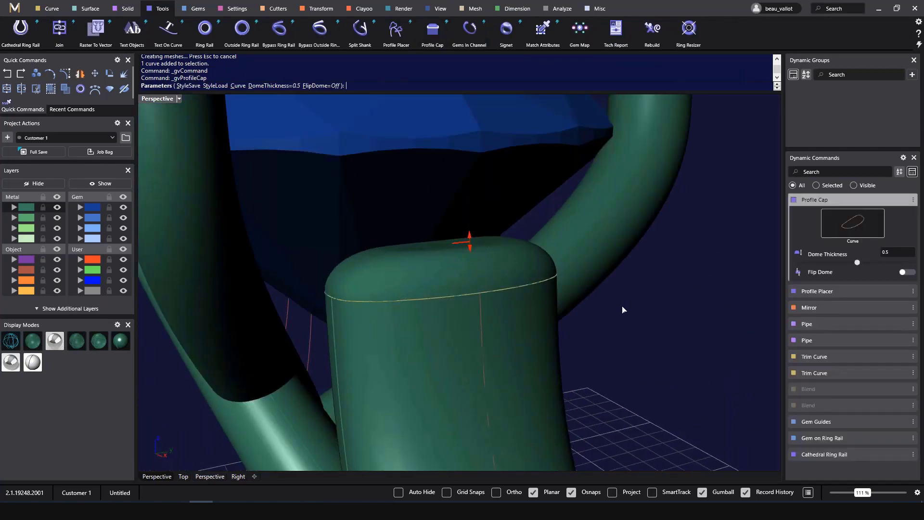
key("Return")
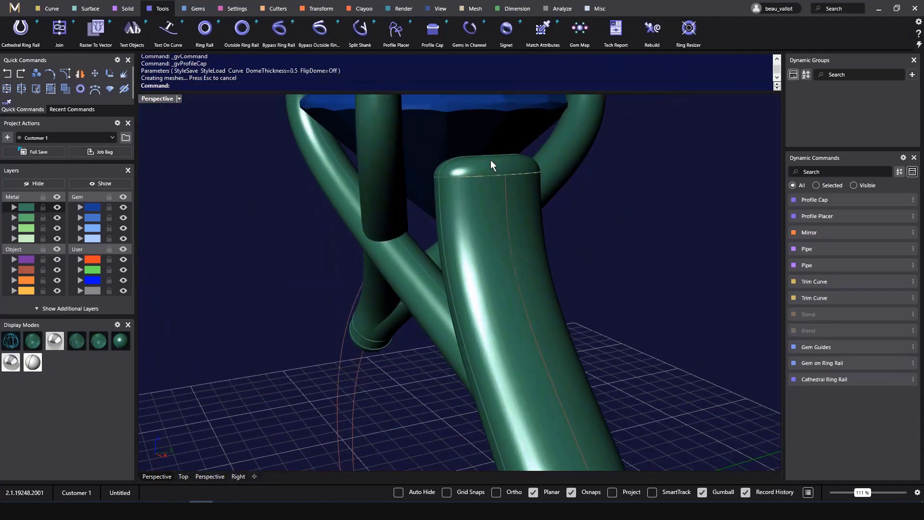
Select the cap and the shank half, and mirror them across the ring in the front view with Y Mirror on
left_click(476, 293, "shift")
scroll(475, 293, "down", 8)
right_click_drag(529, 352, 591, 300, "shift")
type("front")
key("Return")
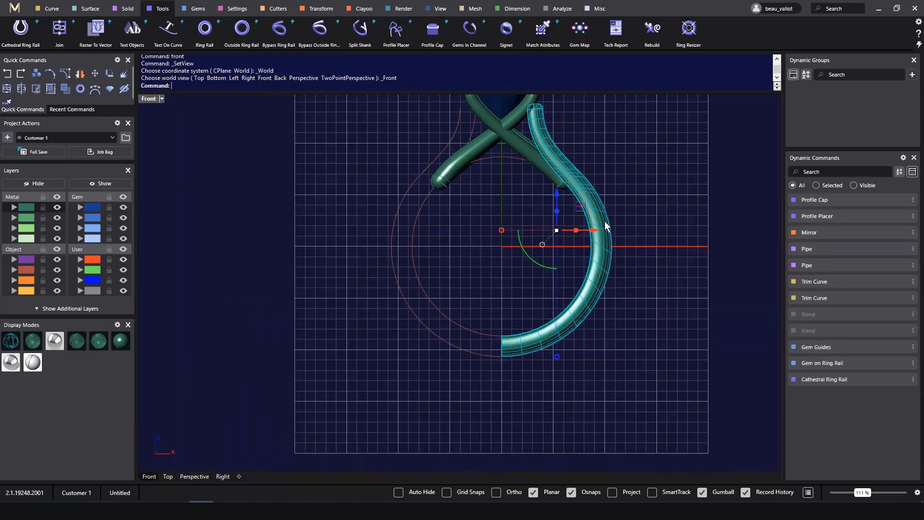
left_click(322, 11)
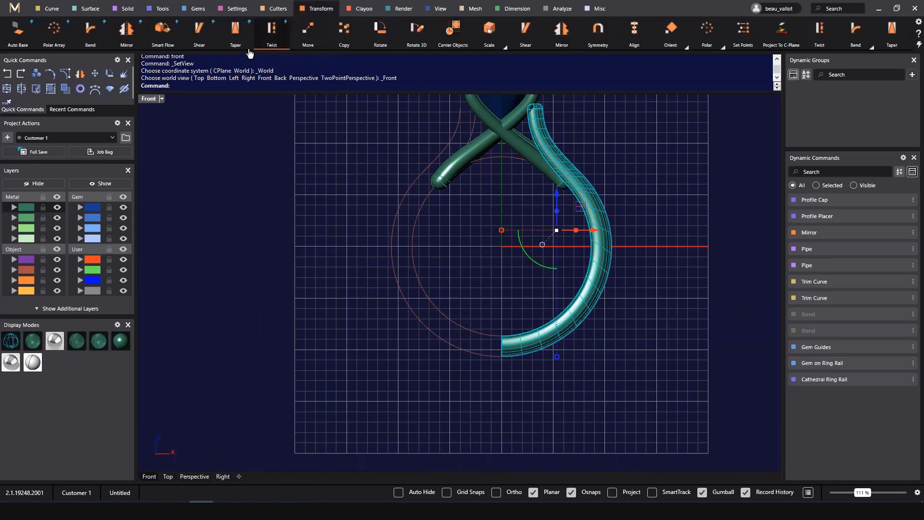
left_click(127, 42)
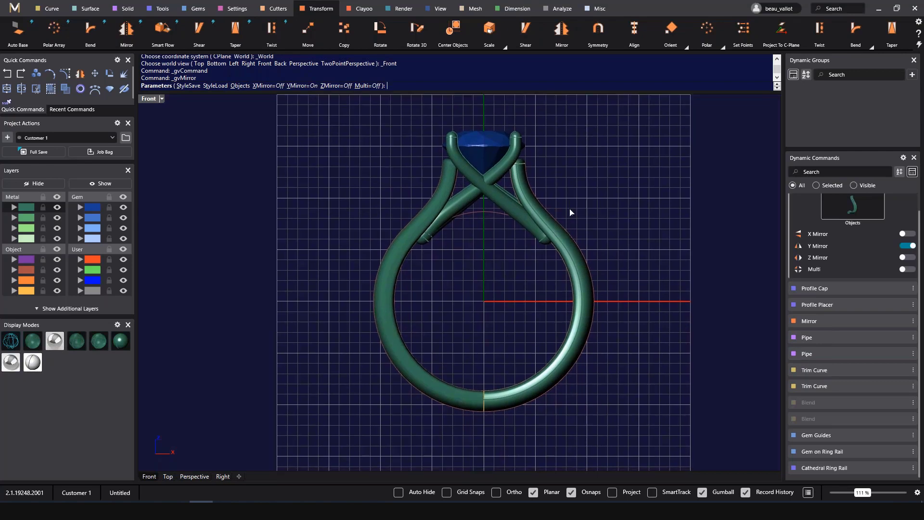
right_click(585, 212)
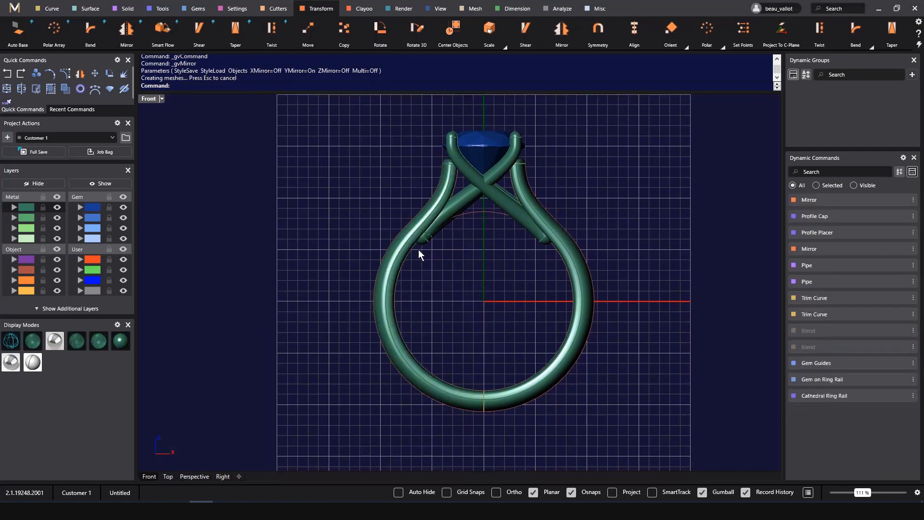
Examine the completed shank and how the prong ends meet it in perspective, finishing in the front view
type("perspective")
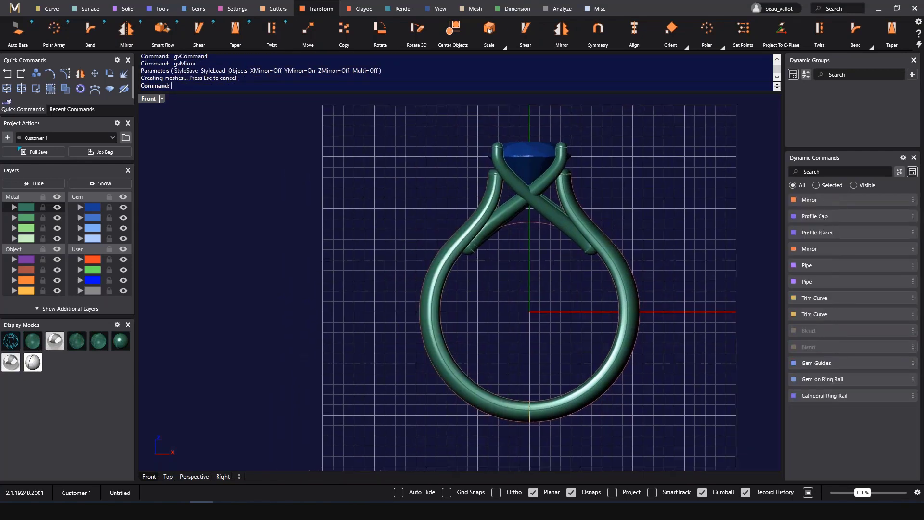
key("Return")
scroll(497, 271, "up", 5)
right_click_drag(505, 302, 471, 187)
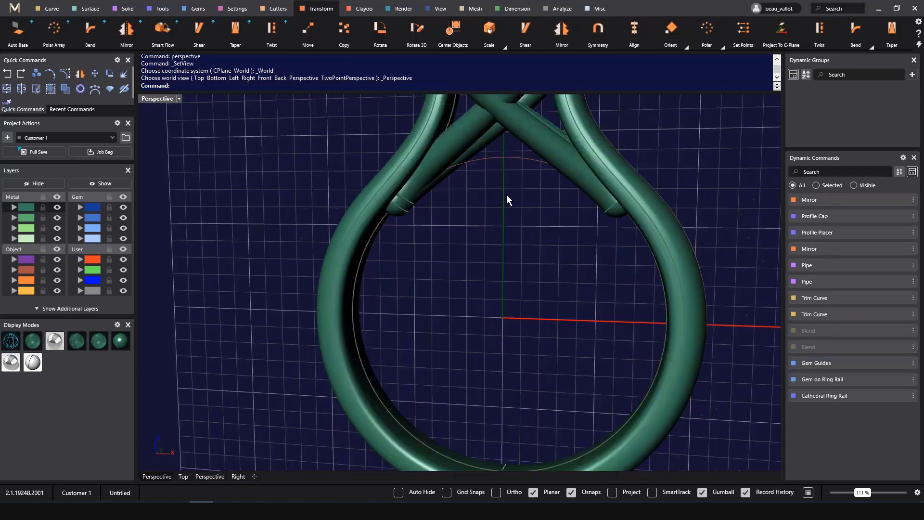
right_click_drag(441, 243, 429, 354, "shift")
right_click_drag(465, 231, 507, 254)
type("front")
key("Return")
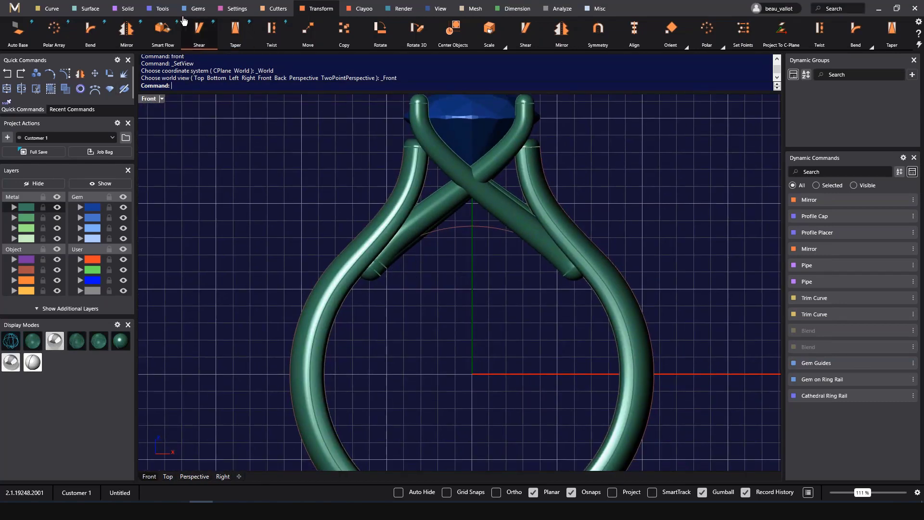
Create a separate Ring Rail with finger size US 7
left_click(159, 9)
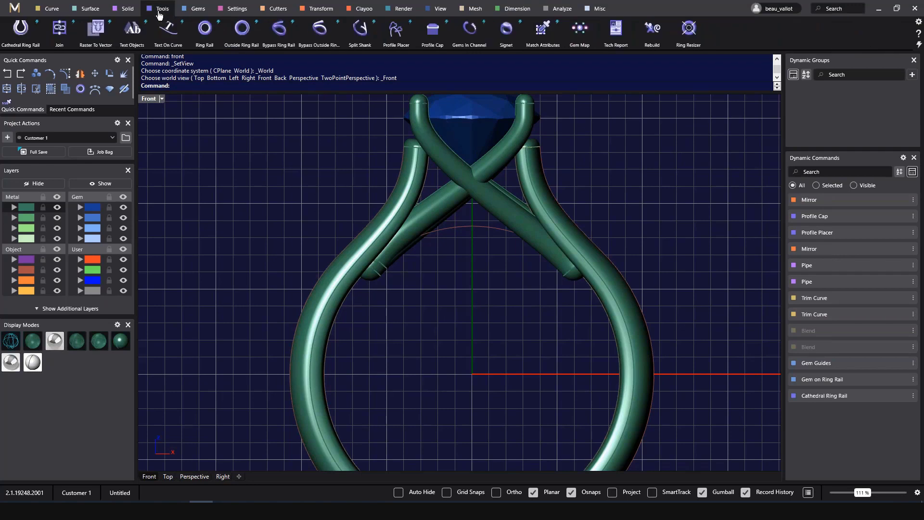
left_click(203, 29)
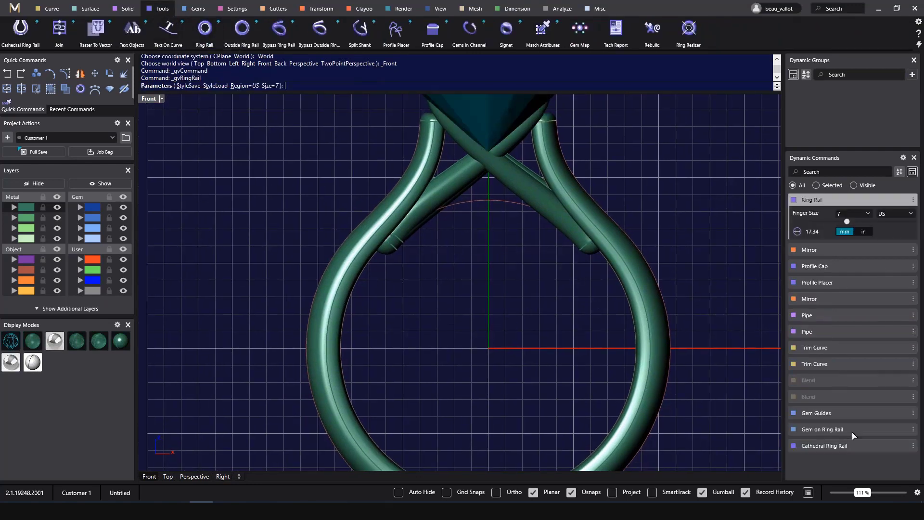
right_click(537, 348)
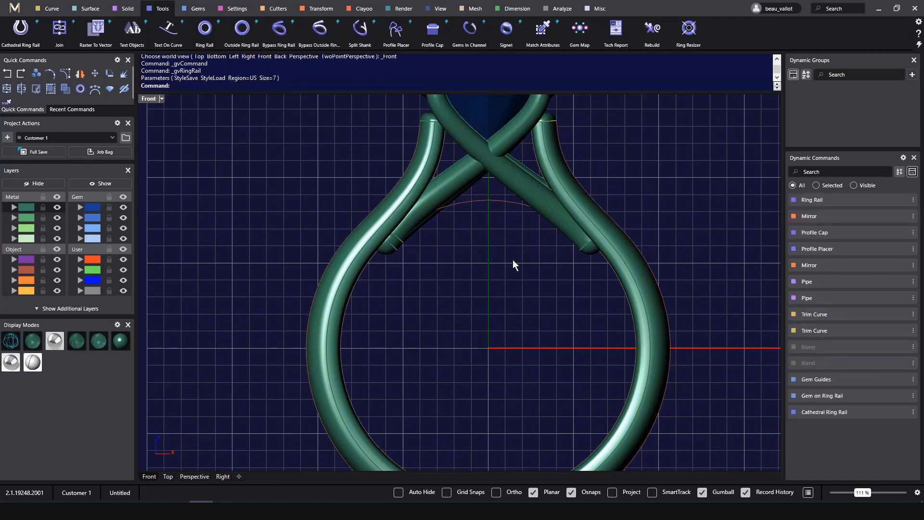
Trim the lower ends of the crossing prongs with Cut To Ring Rail along the finger rail, keeping angle 180 and offset 0
right_click_drag(524, 246, 478, 194)
left_click(282, 12)
left_click(18, 46)
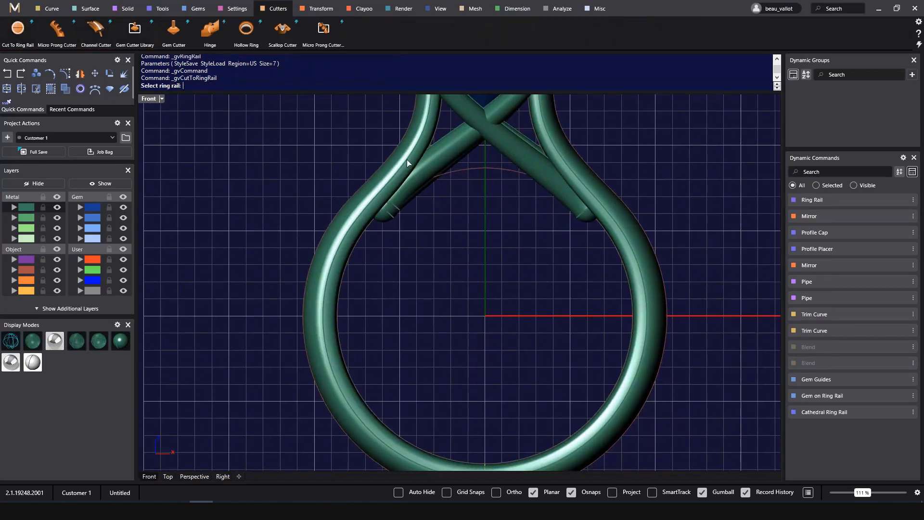
scroll(433, 223, "up", 5)
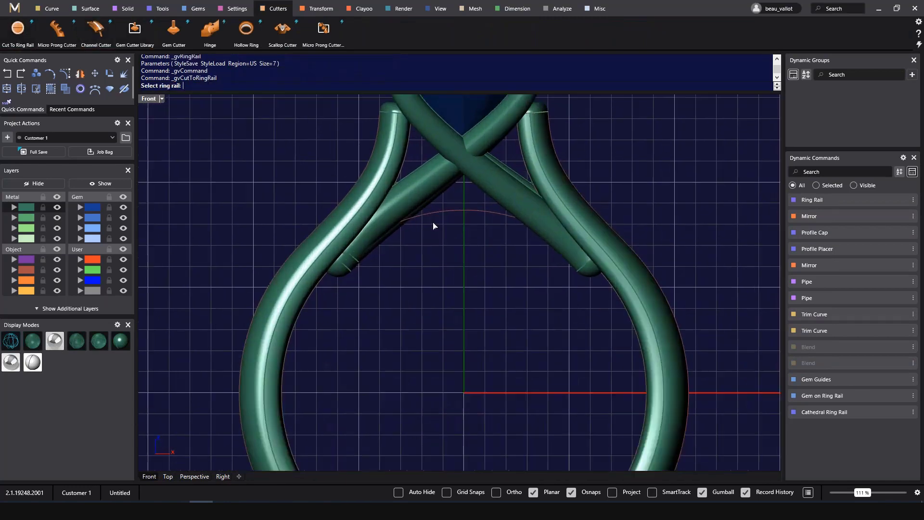
left_click(435, 215)
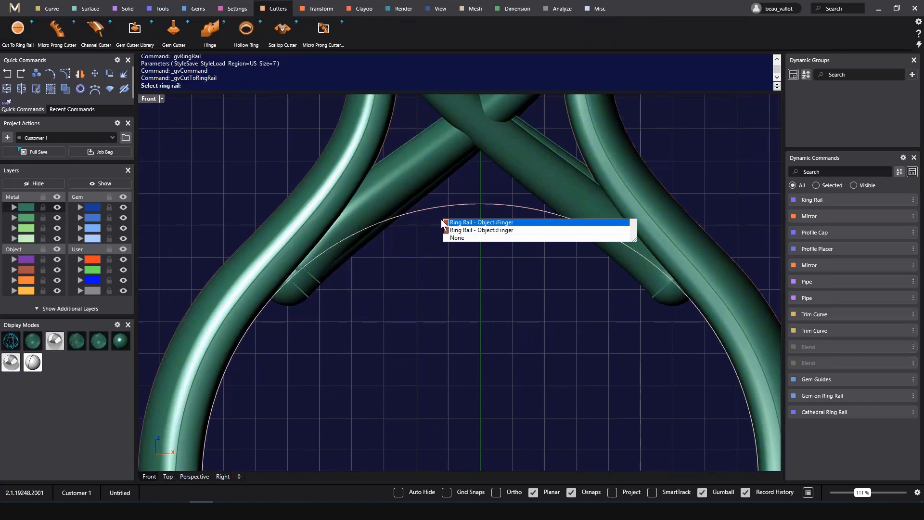
left_click(468, 225)
left_click(326, 266)
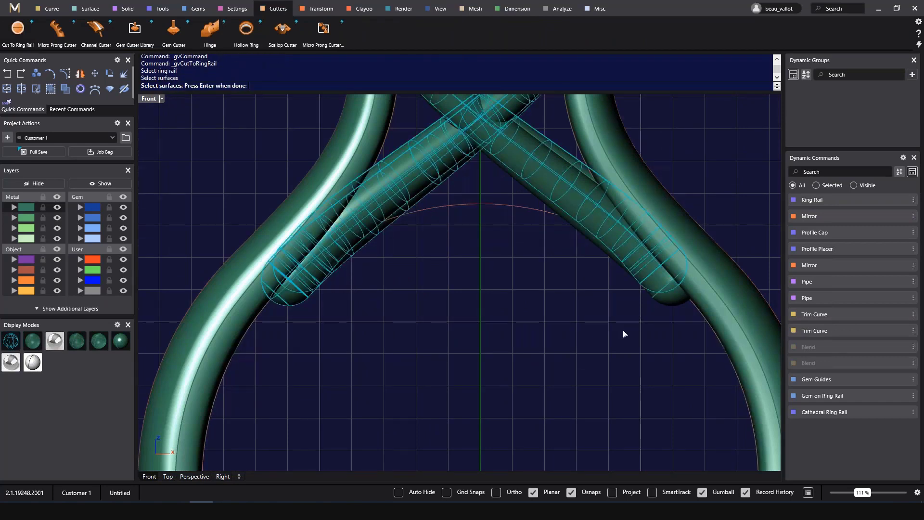
left_click_drag(599, 276, 597, 267)
key("Return")
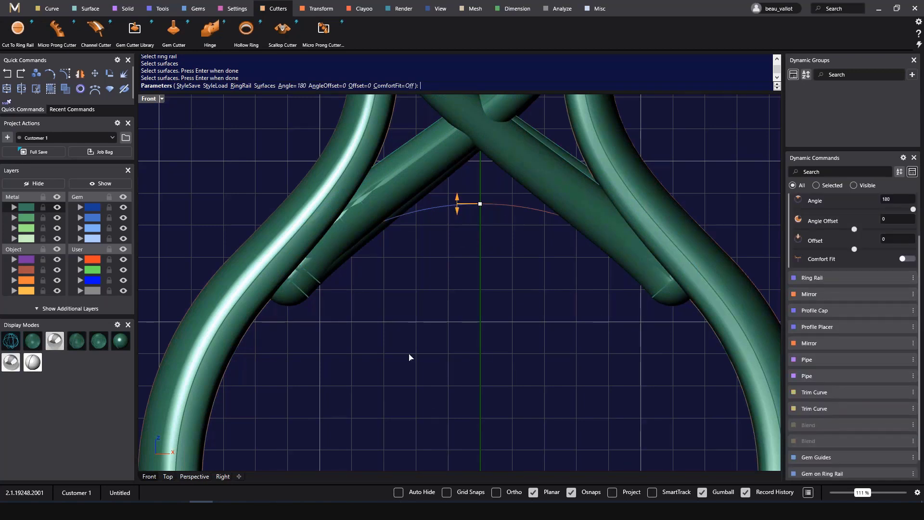
right_click_drag(409, 357, 406, 423)
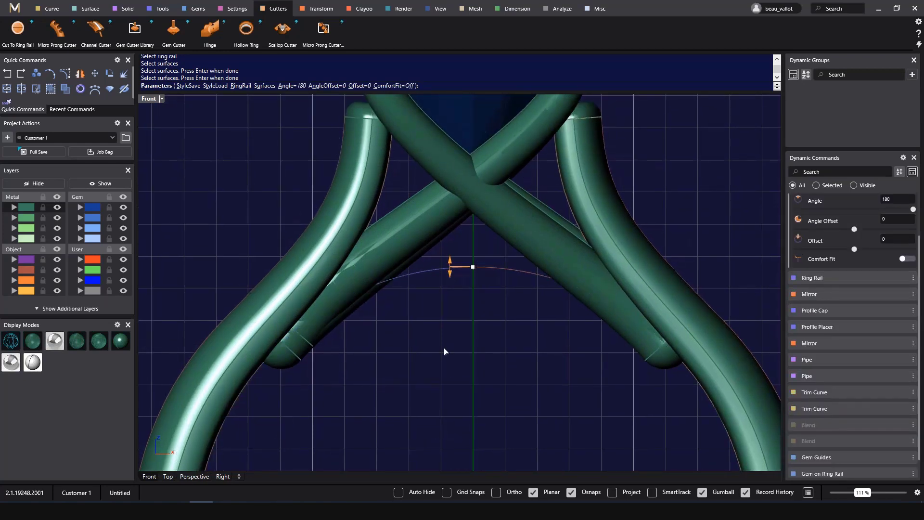
key("Return")
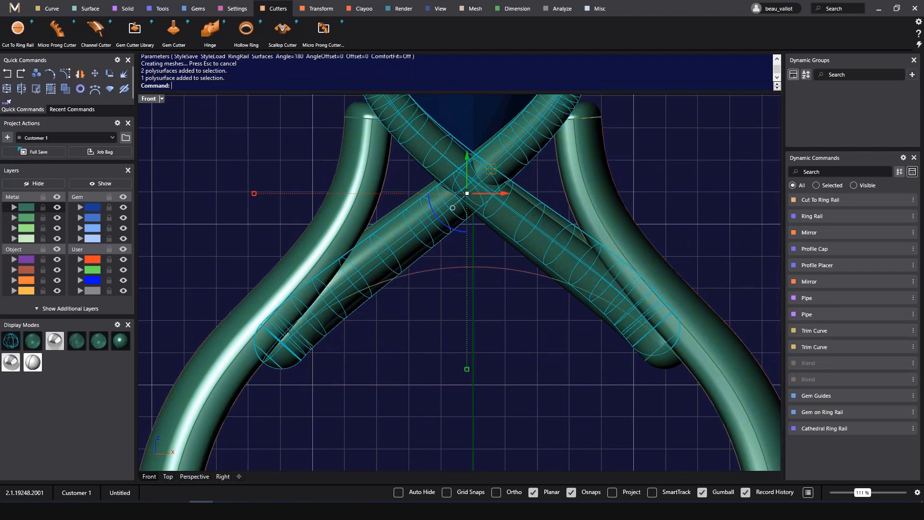
Hide the original uncut prong pipes so that only the trimmed prongs remain displayed
left_click(642, 348, "shift")
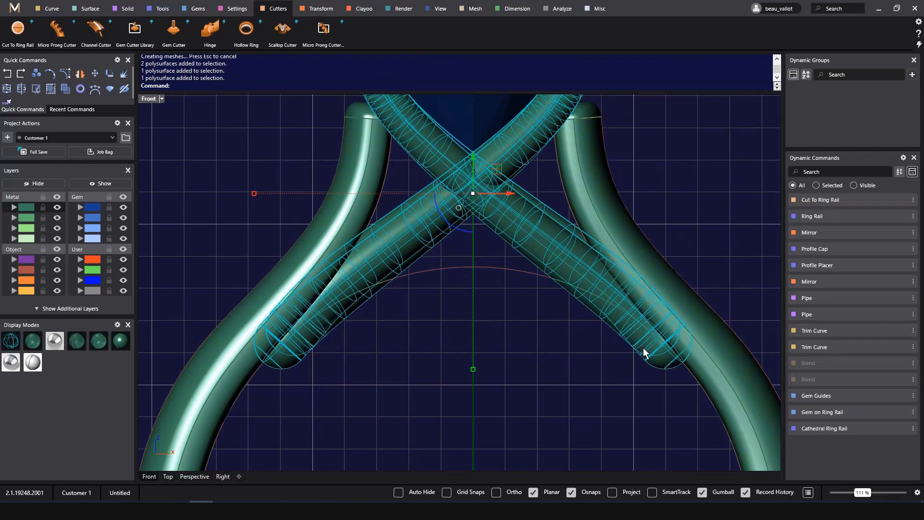
type("GvHide")
key("Return")
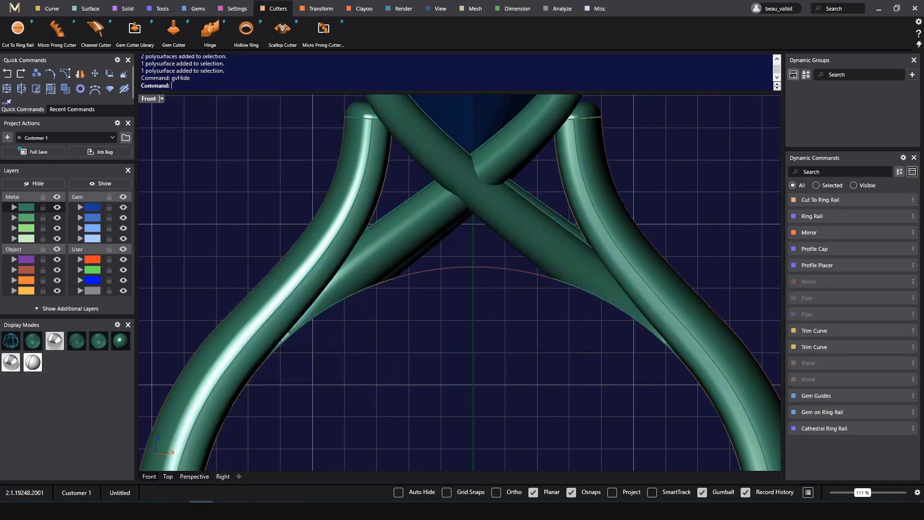
scroll(643, 348, "down", 5)
type("perspective")
key("Return")
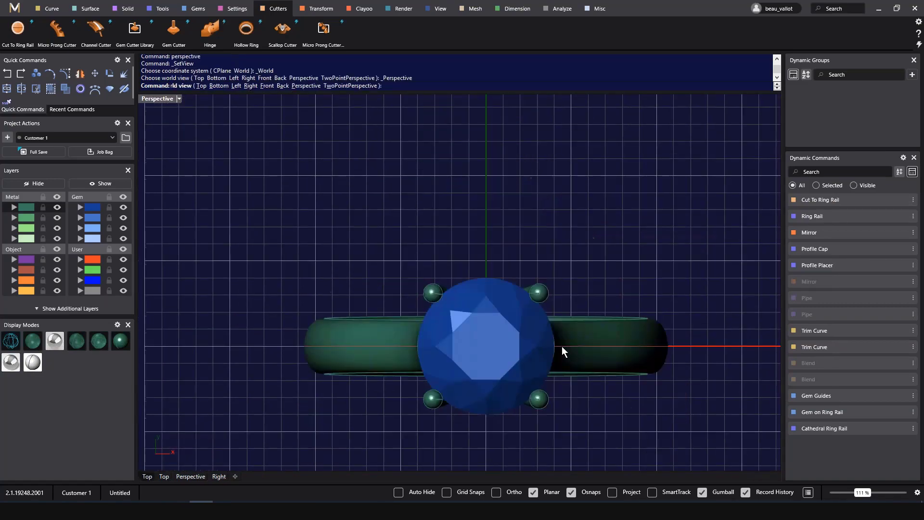
right_click_drag(562, 346, 543, 186)
Edit Gem on Ring Rail in the front view to lower the round gem to a Z offset of 5.8
key("F2")
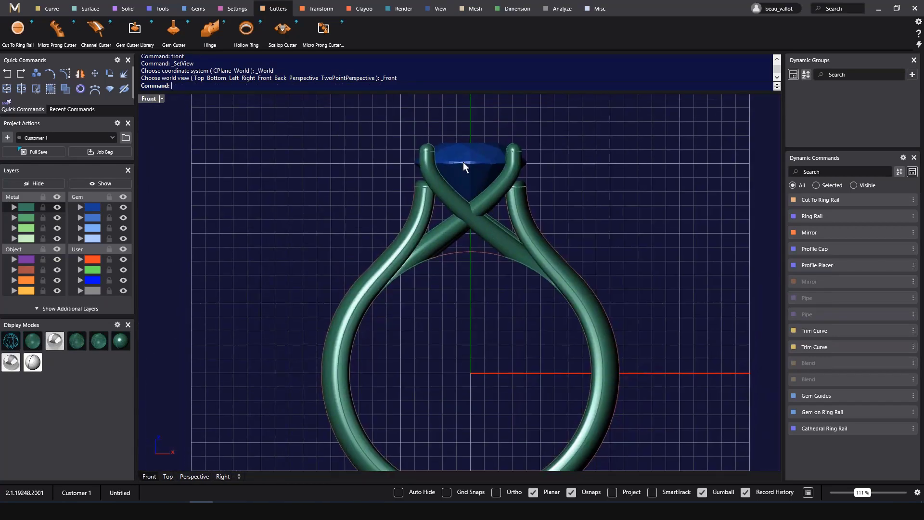
left_click(463, 162)
left_click(694, 170)
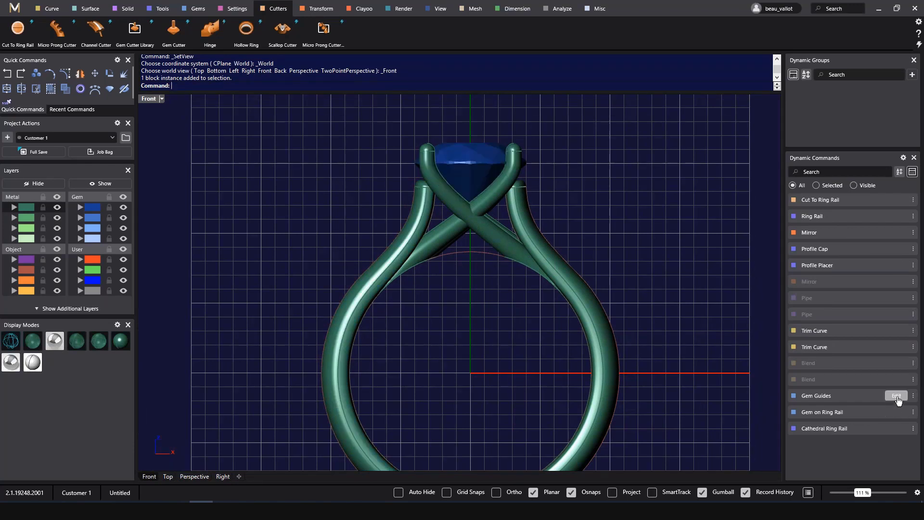
mouse_move(915, 368)
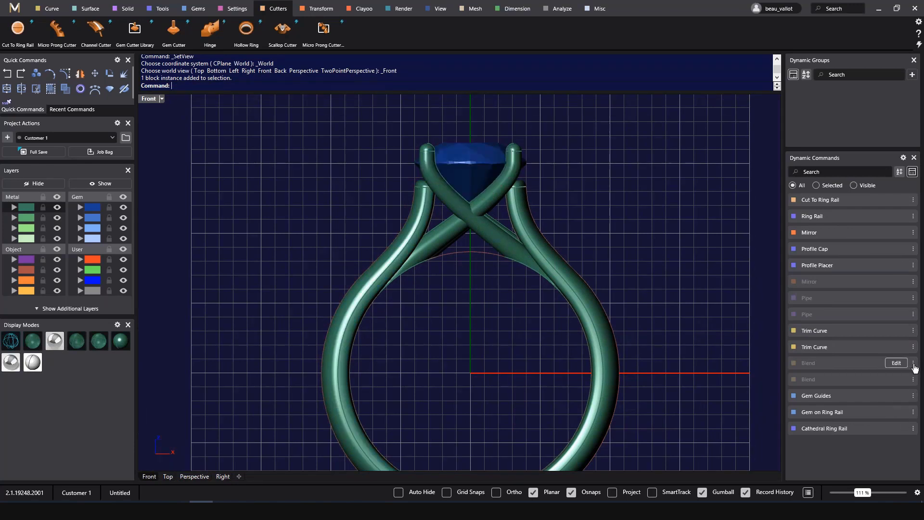
left_click(896, 412)
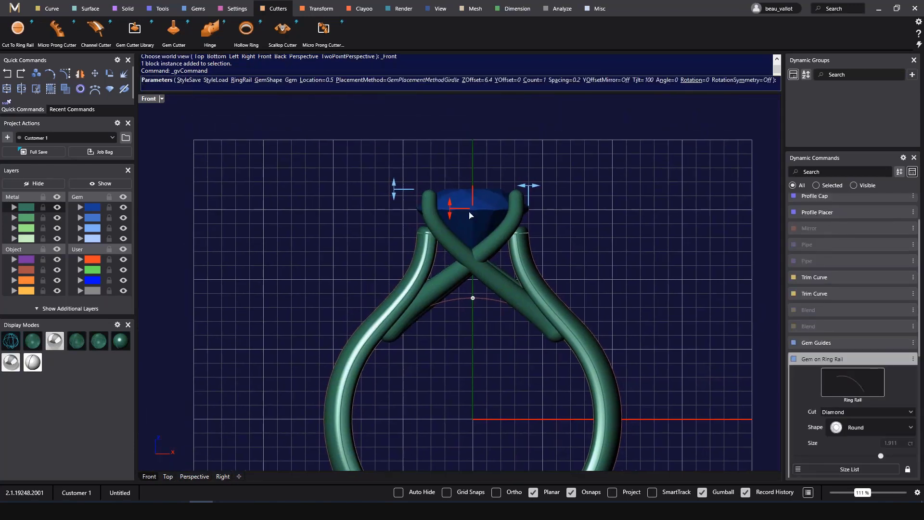
left_click_drag(450, 212, 449, 221)
right_click(634, 246)
right_click_drag(654, 272, 650, 245)
Examine how the lowered gem sits between the four prongs from the front and in perspective
scroll(545, 245, "up", 6)
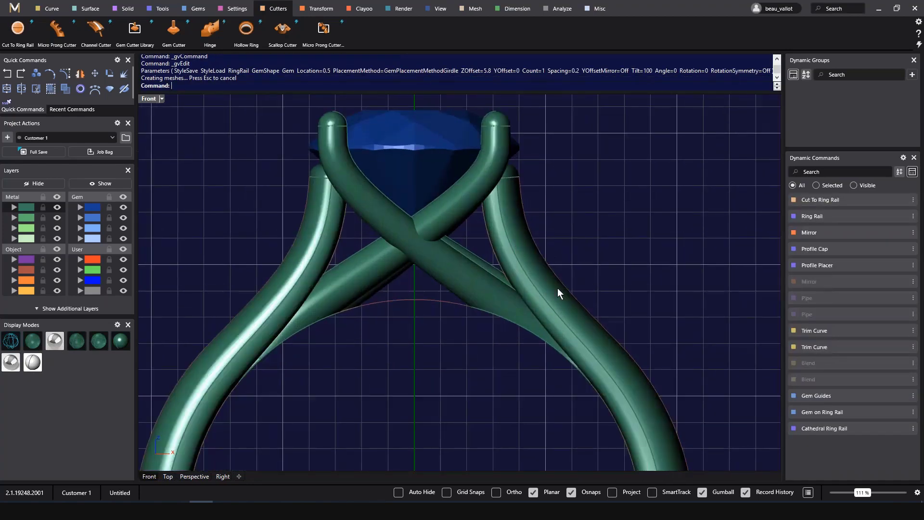
scroll(501, 241, "down", 2)
key("F4")
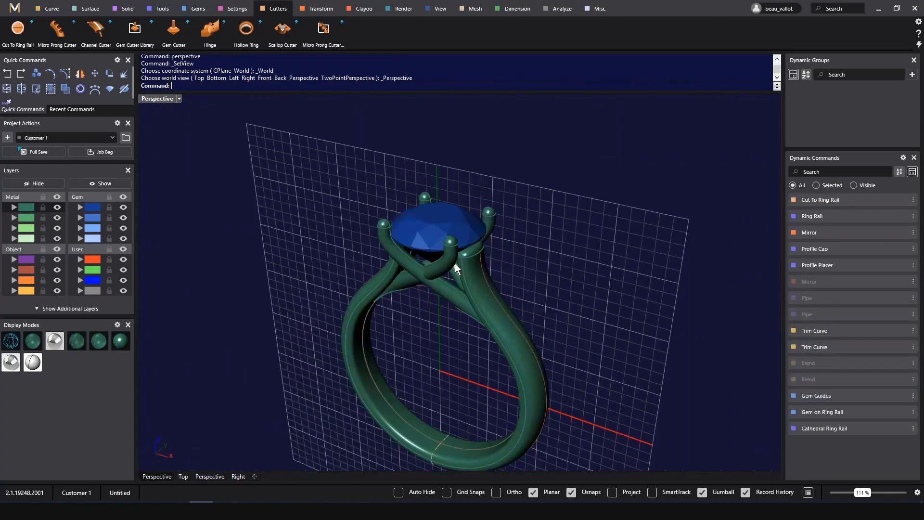
right_click_drag(446, 270, 425, 260)
scroll(425, 248, "up", 6)
scroll(445, 218, "down", 2)
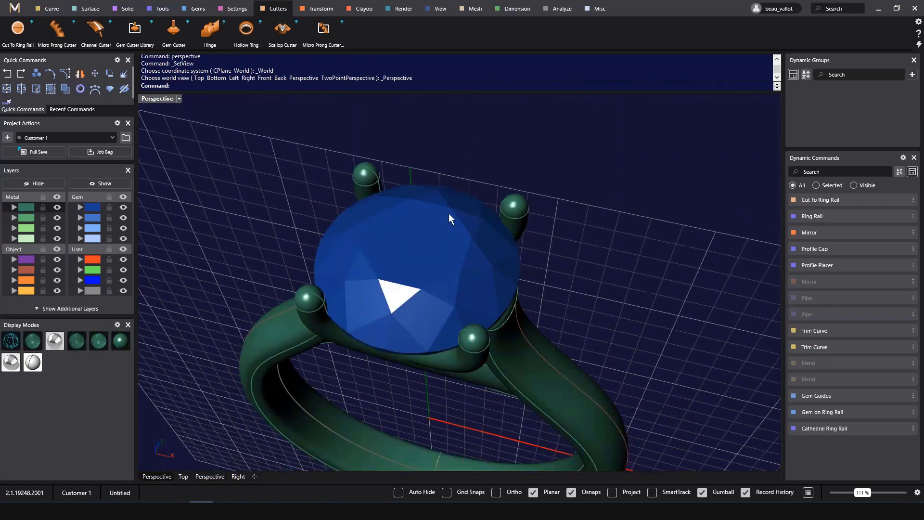
right_click_drag(427, 293, 448, 303)
Edit the shank's Profile Placer and choose Shank library profile 11 for the 3.5 mm wide profile at the bottom of the shank
left_click(444, 270)
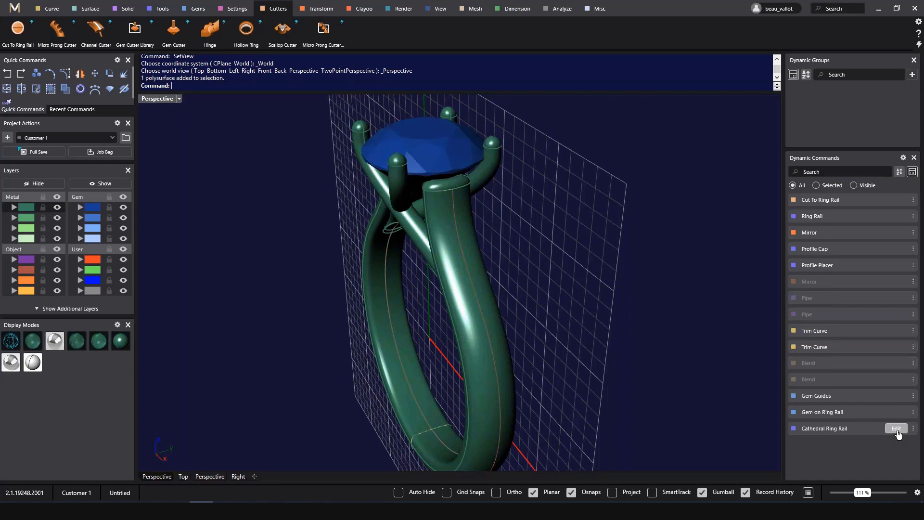
left_click(897, 266)
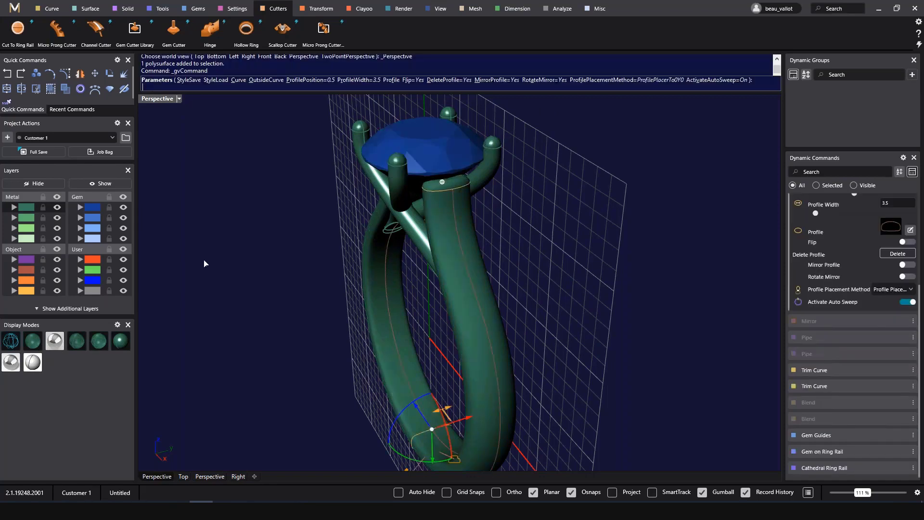
left_click(898, 228)
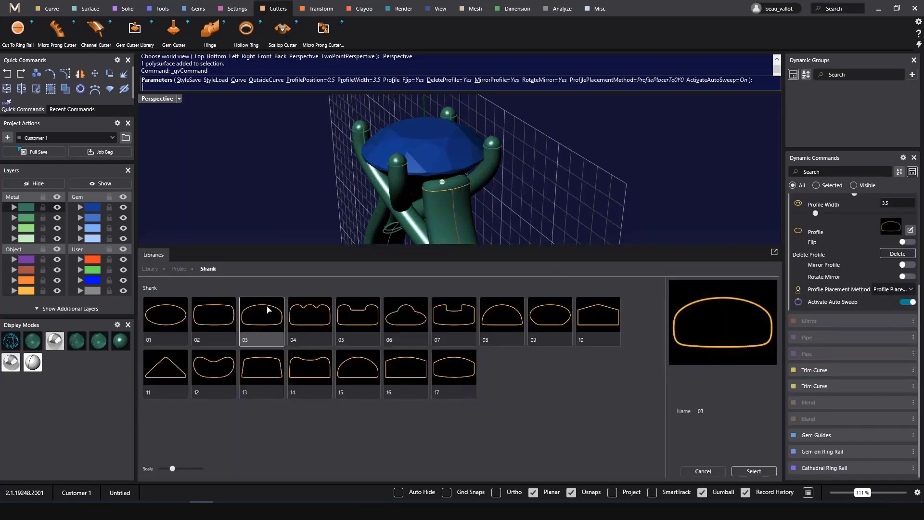
left_click(217, 324)
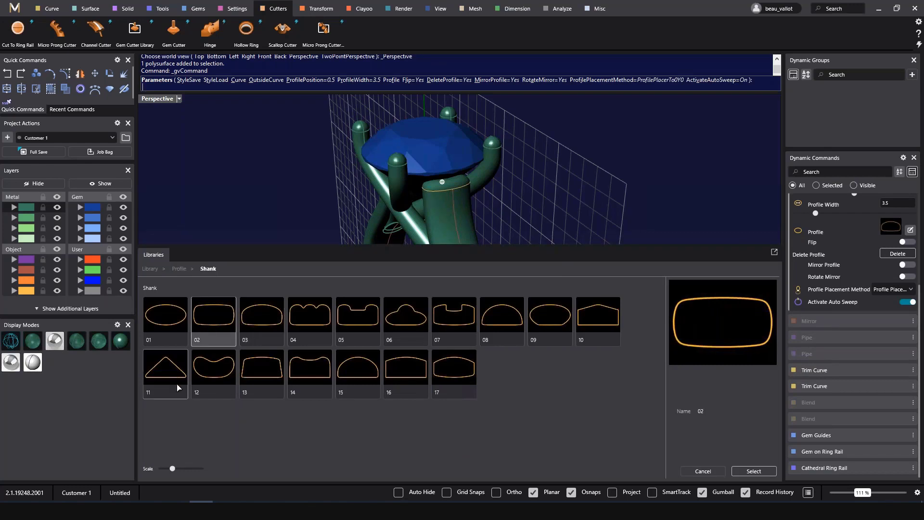
left_click(169, 385)
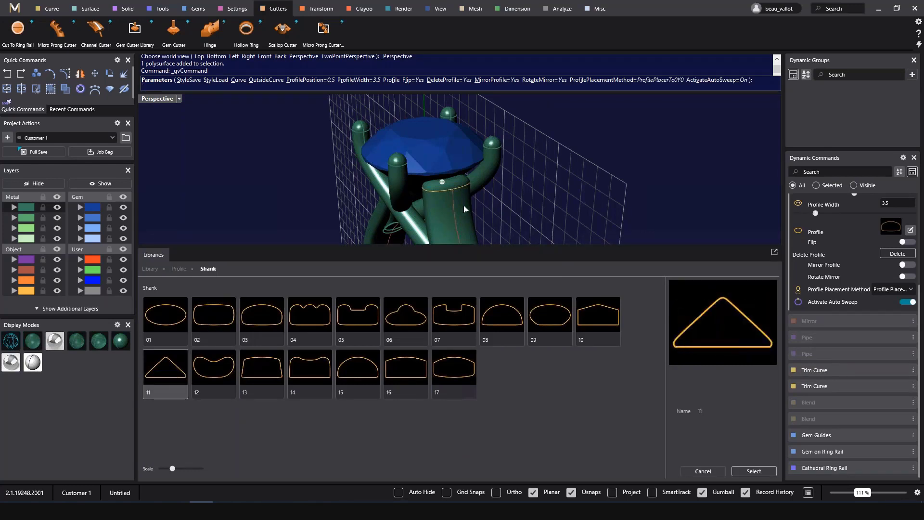
Replace the 3 mm wide profile at the shank's upper end with Shank library profile 11 and finish the Profile Placer edit
left_click(442, 183)
right_click_drag(501, 361, 602, 330)
left_click(892, 227)
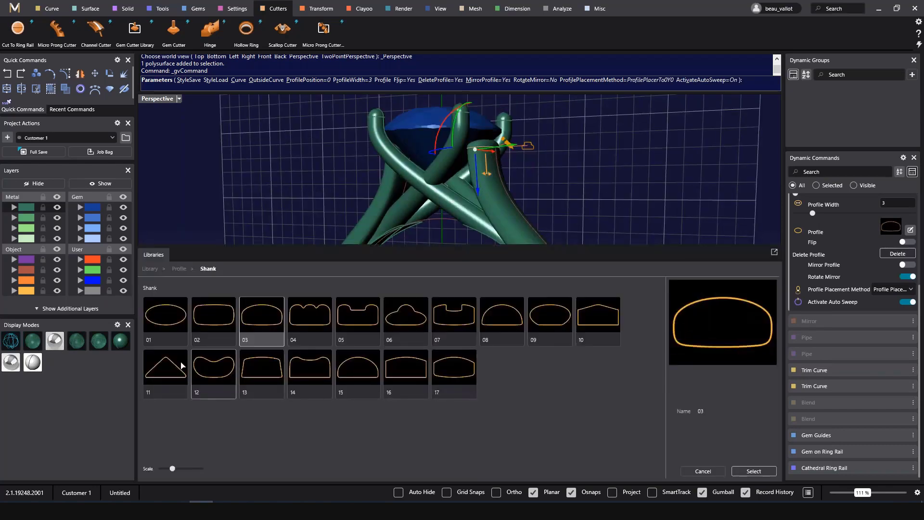
left_click(181, 365)
left_click(754, 472)
right_click_drag(674, 266, 539, 299)
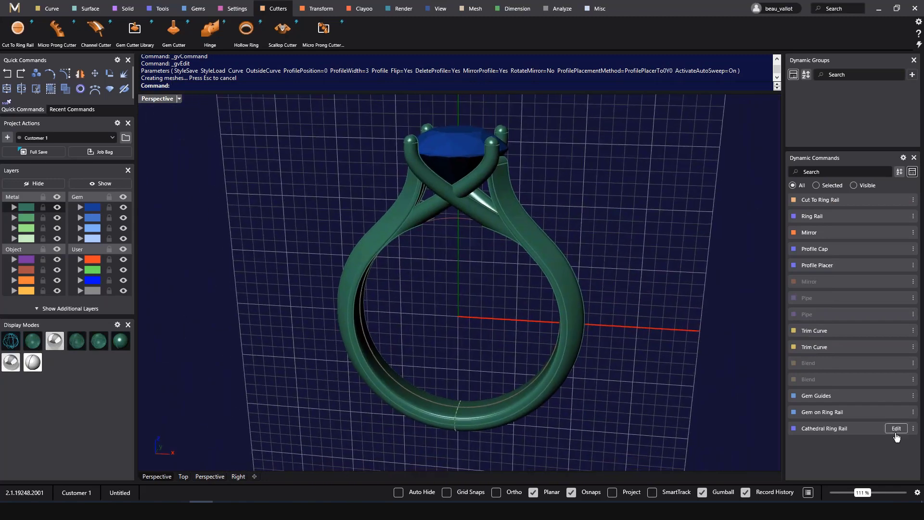
Edit the Cathedral Ring Rail to finger size US 9, updating the shank and prongs
left_click(895, 430)
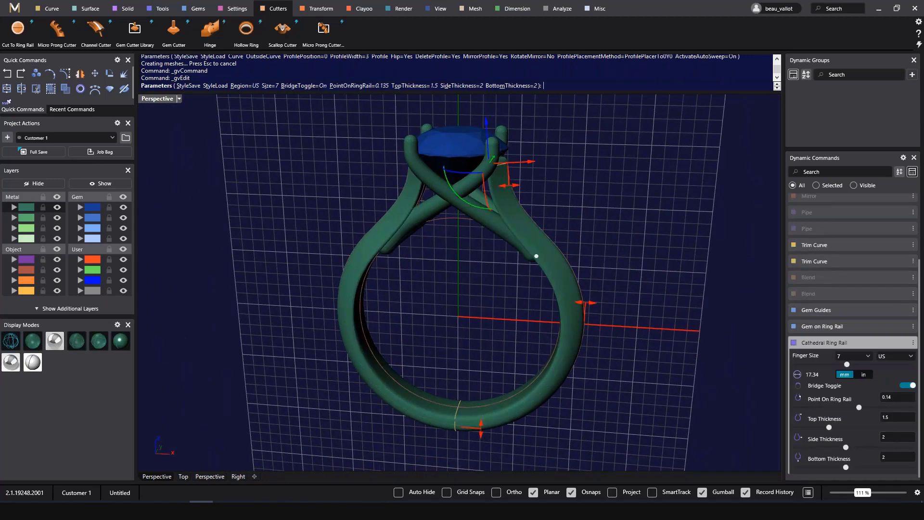
left_click(872, 358)
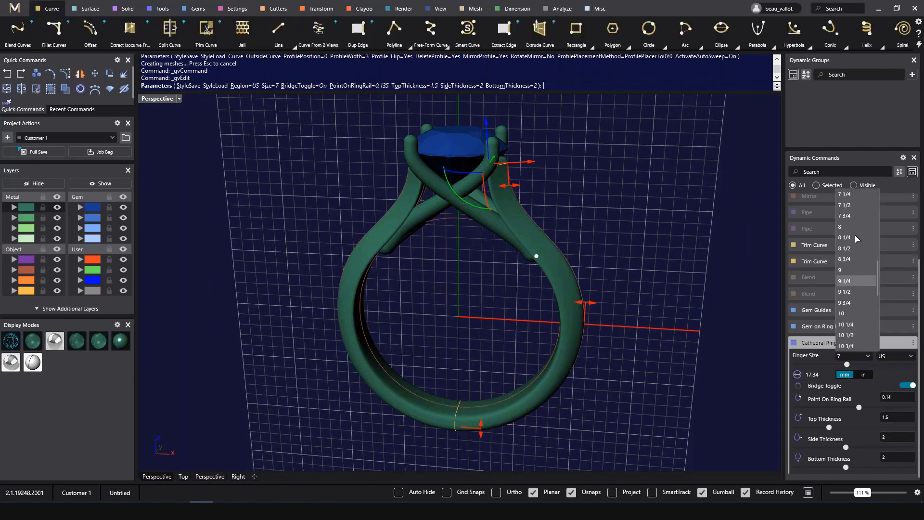
left_click(850, 271)
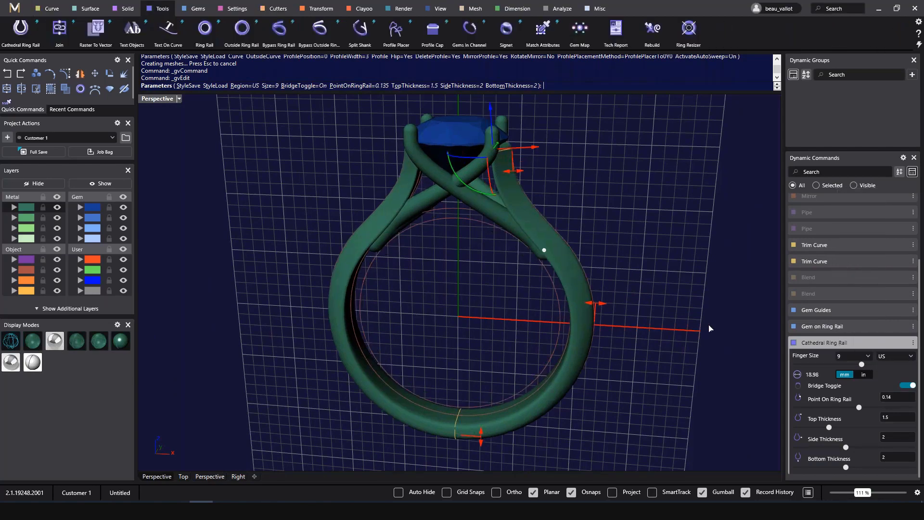
right_click_drag(551, 316, 503, 214)
right_click(628, 226)
Set the separate Ring Rail used for cutting the prongs to finger size US 9
left_click(485, 212)
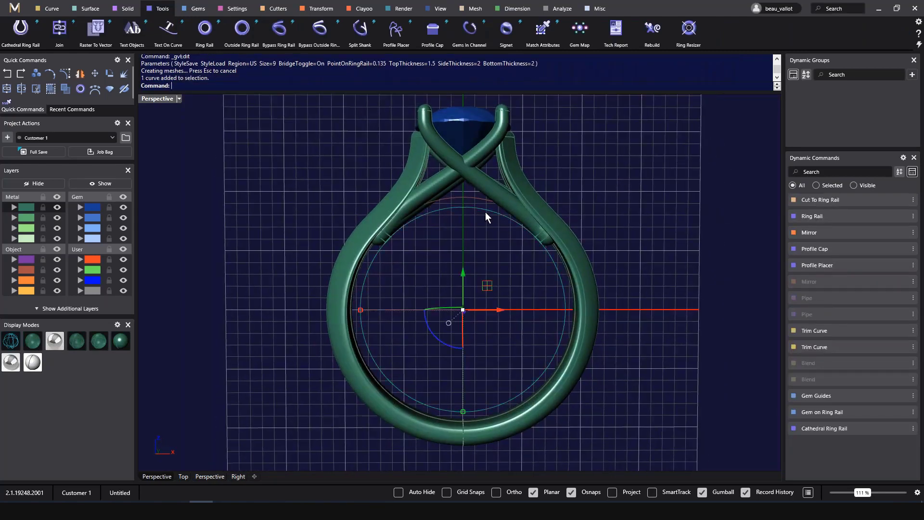
left_click(896, 216)
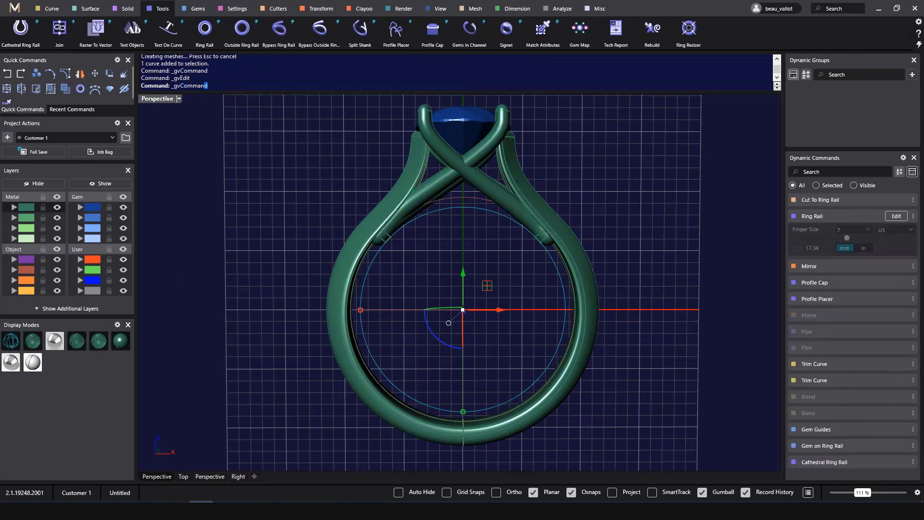
left_click_drag(852, 242, 865, 241)
right_click(688, 211)
Review the Gem Guides settings of the round gem and close them without making changes
right_click_drag(507, 215, 453, 254)
left_click(453, 259)
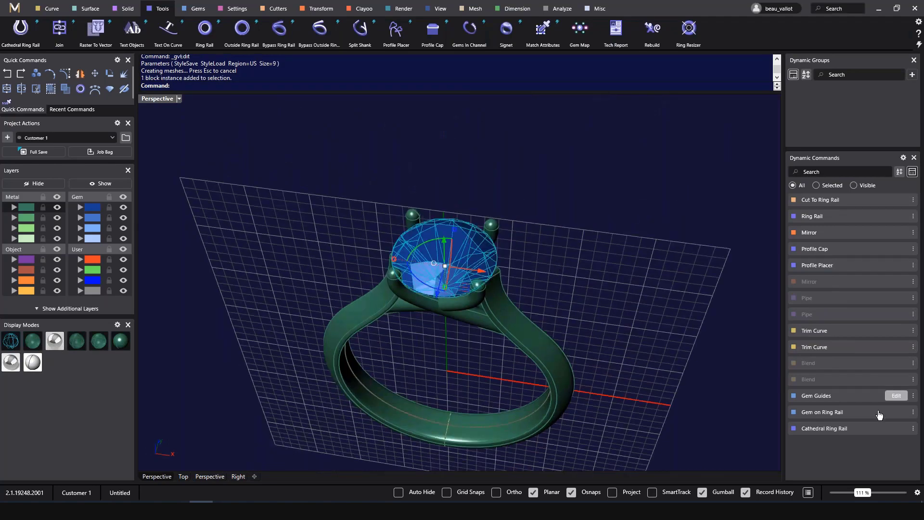
left_click(893, 396)
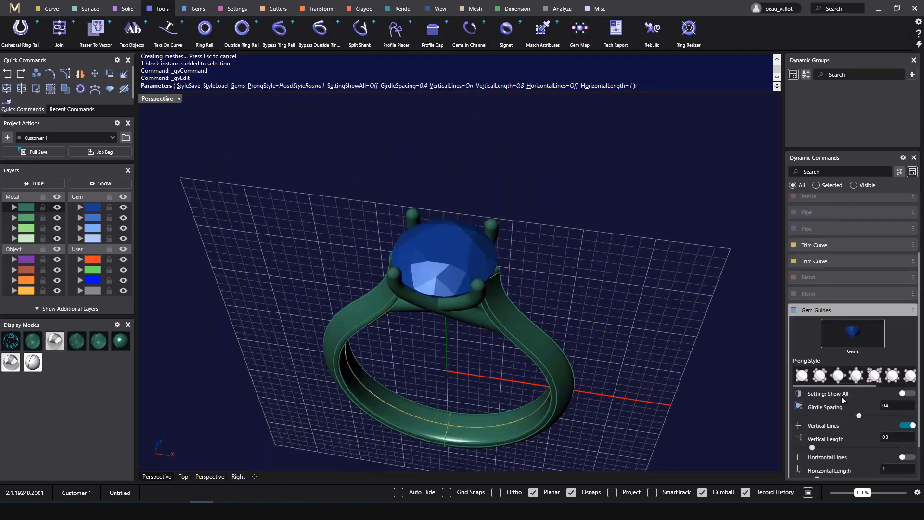
left_click(793, 309)
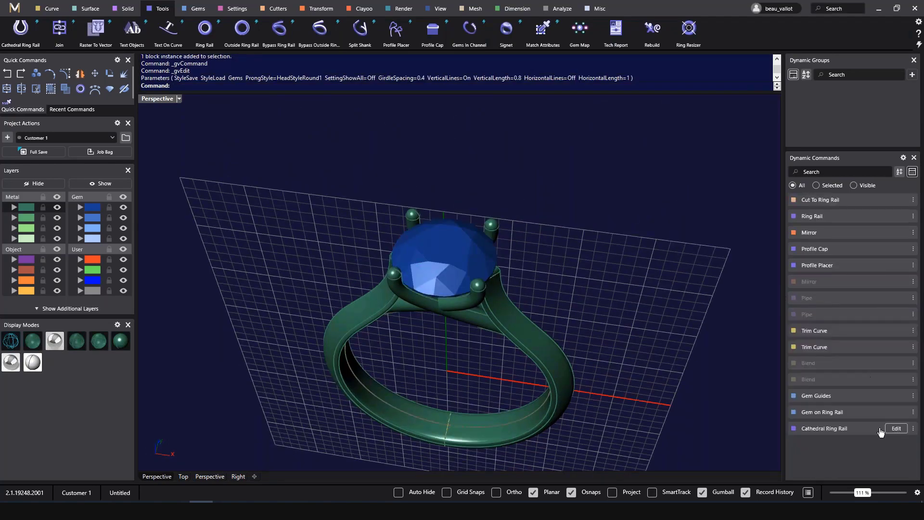
Edit the Gem on Ring Rail and try the Princess, Oval and Radiant Square shapes on the ring
left_click(896, 412)
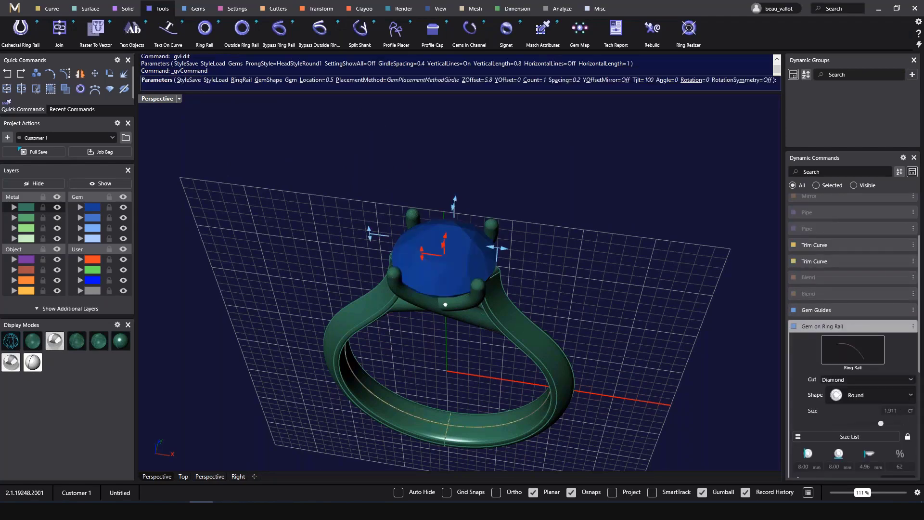
left_click(911, 396)
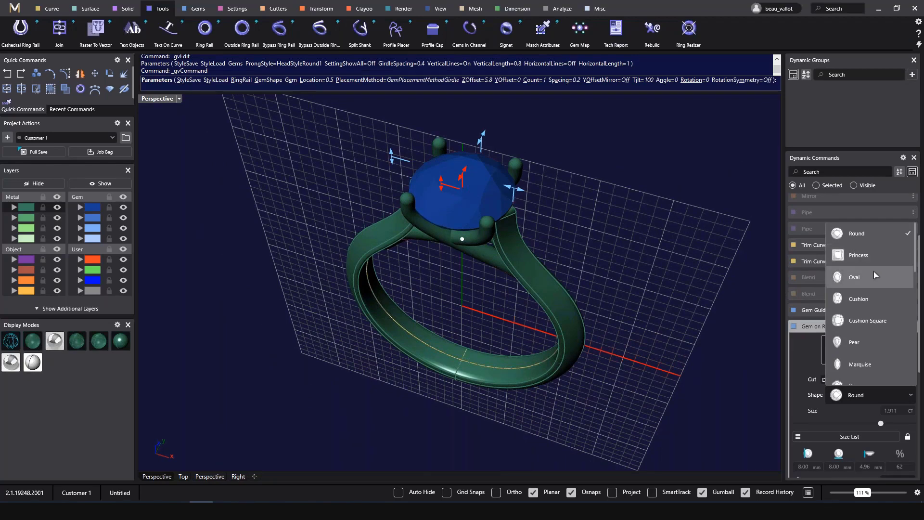
left_click(867, 255)
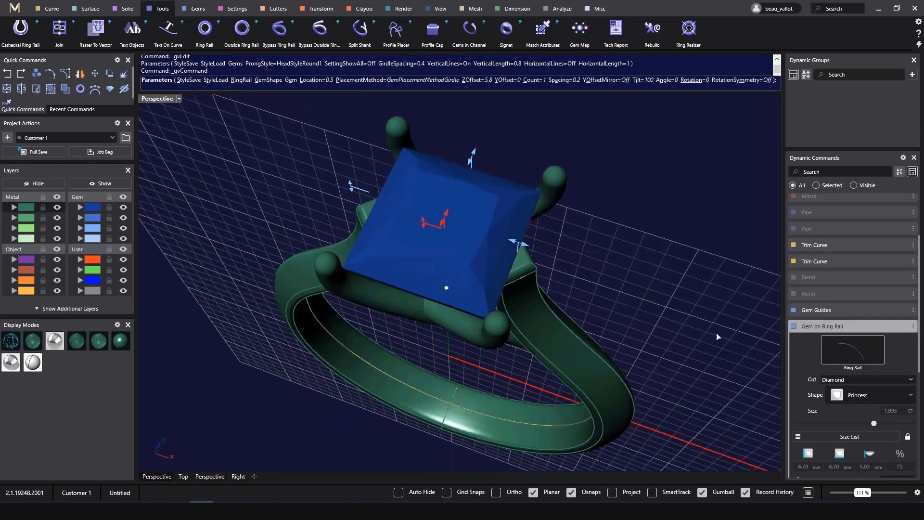
left_click(911, 395)
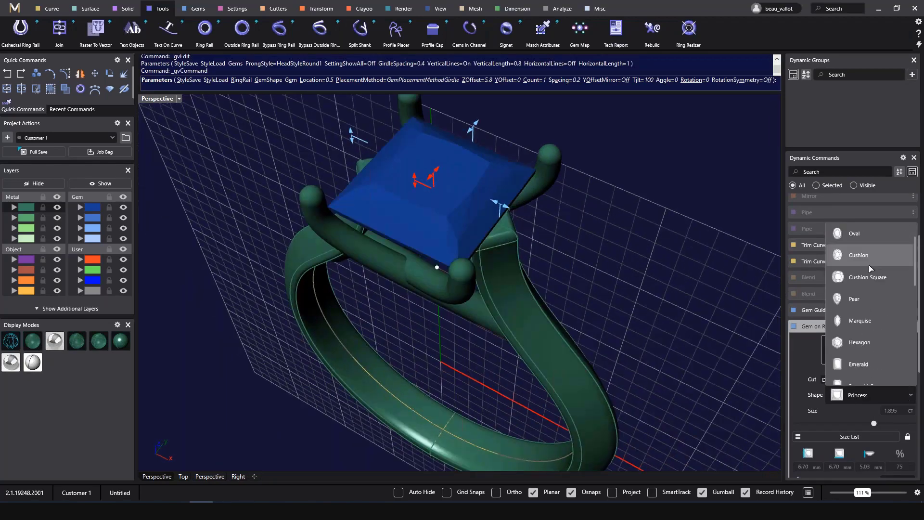
left_click(855, 233)
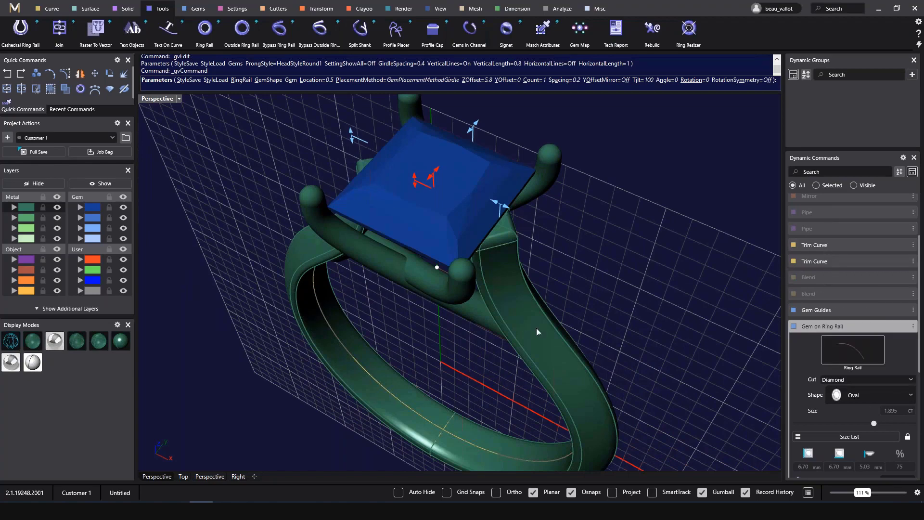
right_click_drag(601, 289, 596, 295)
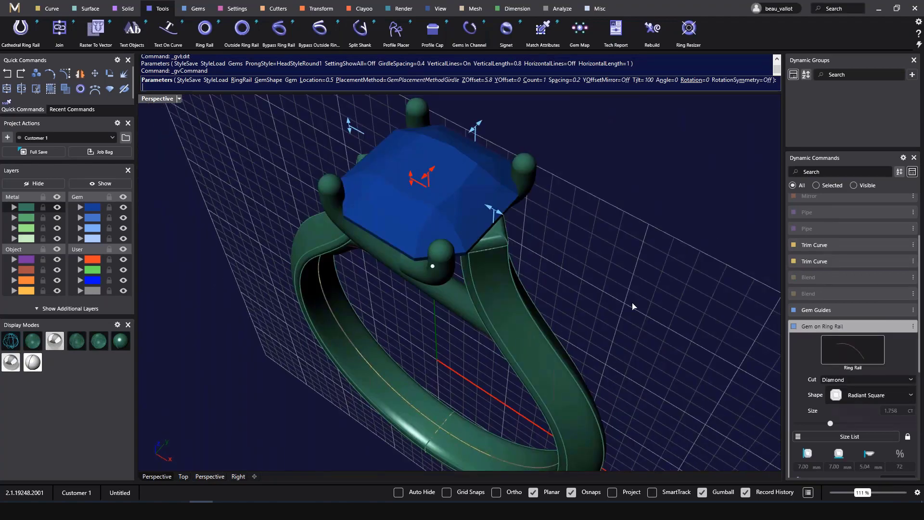
right_click_drag(633, 307, 626, 262)
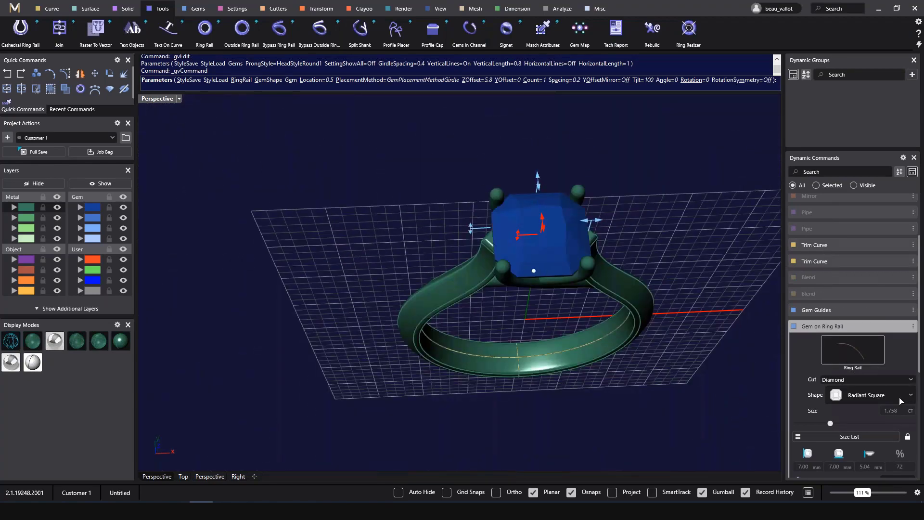
Change the center gem's shape to Cushion
left_click(900, 398)
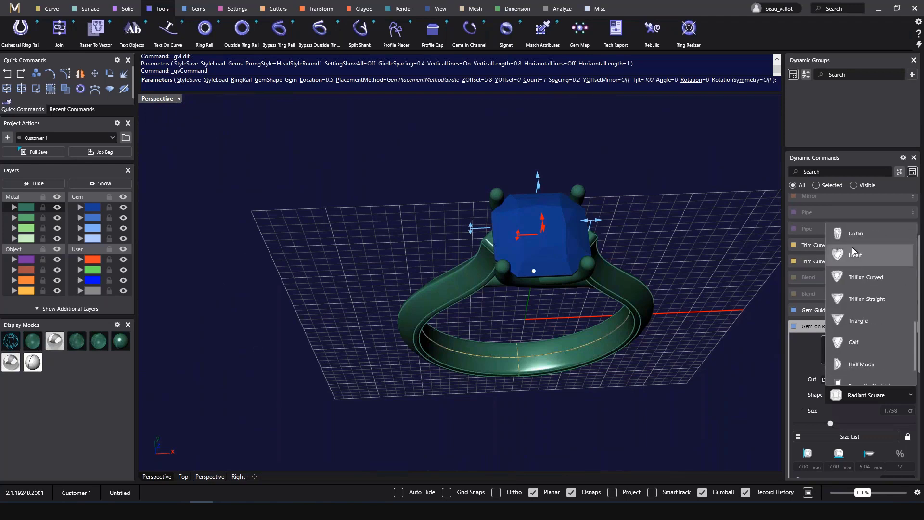
scroll(876, 366, "up", 3)
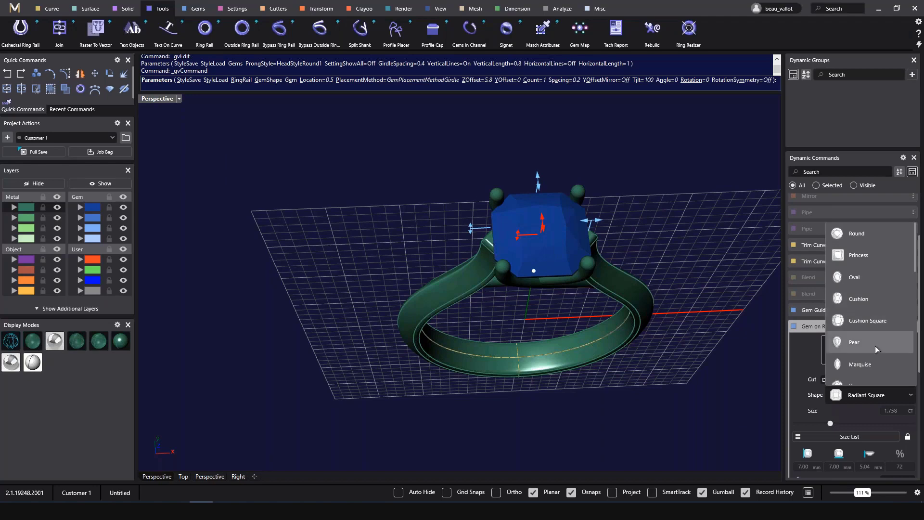
left_click(863, 305)
right_click_drag(583, 253, 520, 226)
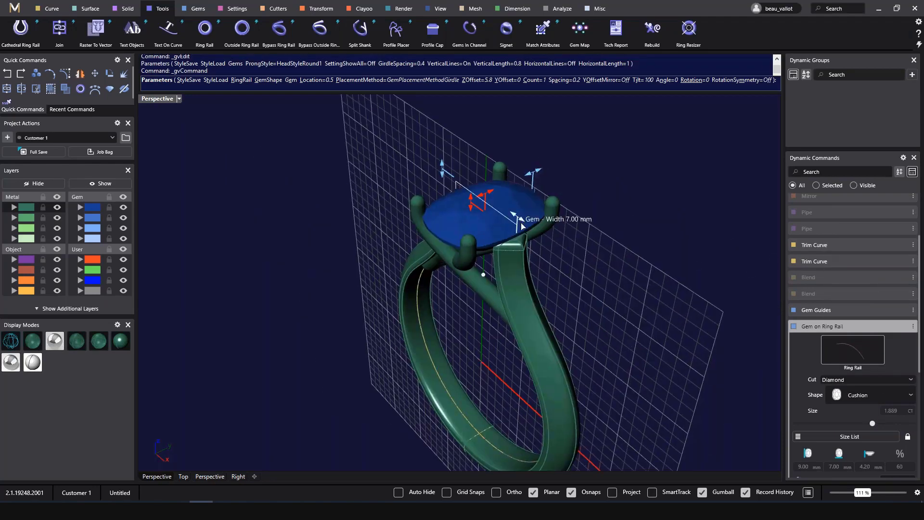
Enlarge the cushion gem to 11 × 9 mm, raise its Z offset to 7.4 and finish the gem edit
left_click_drag(522, 223, 528, 227)
left_click_drag(471, 204, 469, 177)
right_click_drag(538, 289, 594, 241)
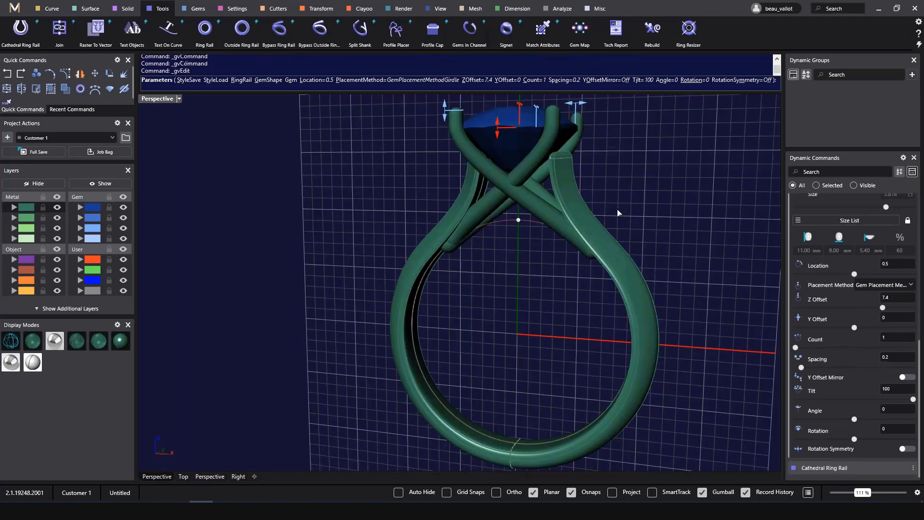
right_click_drag(507, 198, 663, 267)
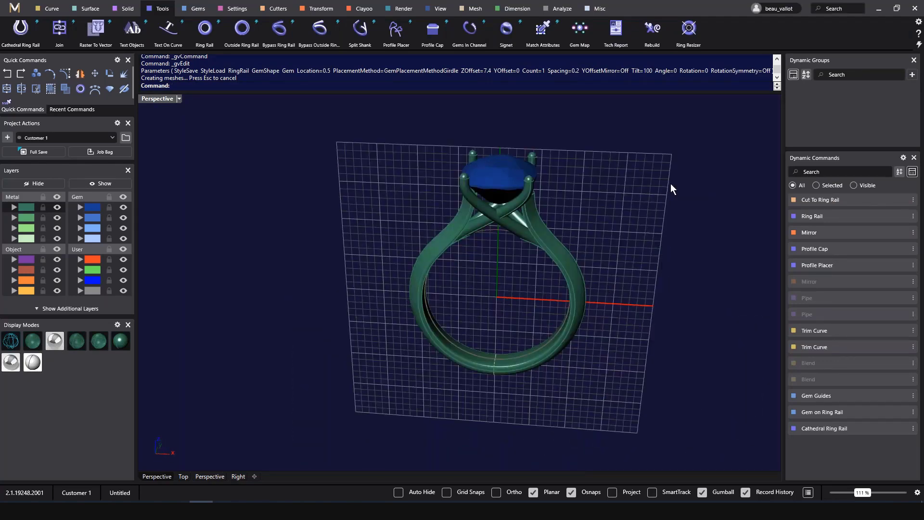
Select the entire ring and store it as a Full Save in the Customer 1 project
left_click_drag(665, 193, 286, 354)
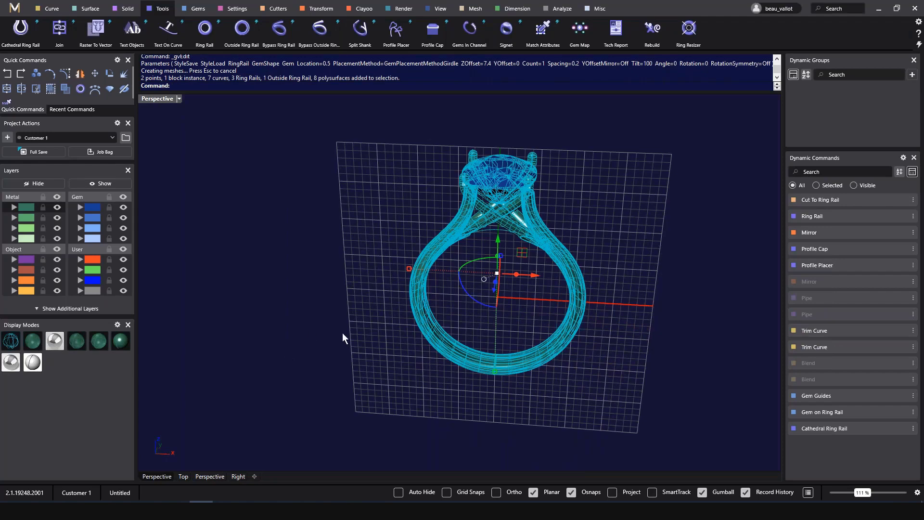
key("Escape")
left_click_drag(341, 136, 681, 474)
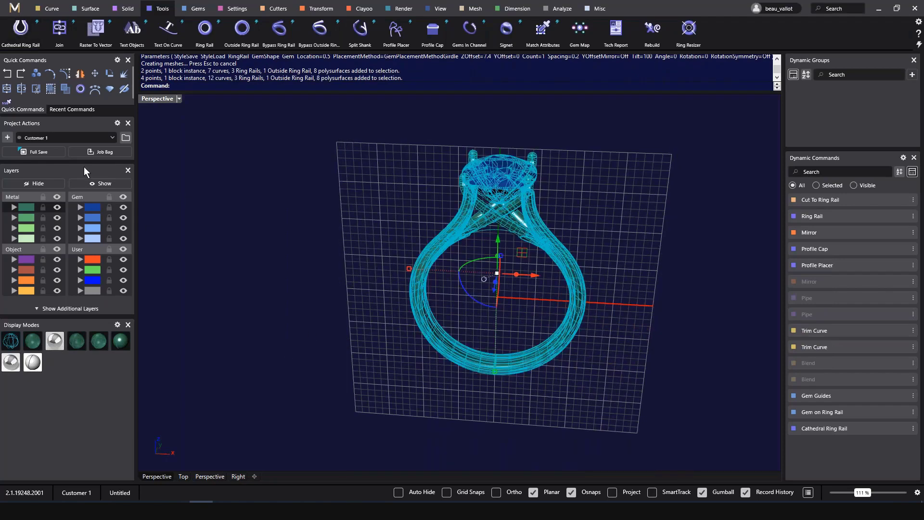
left_click(48, 152)
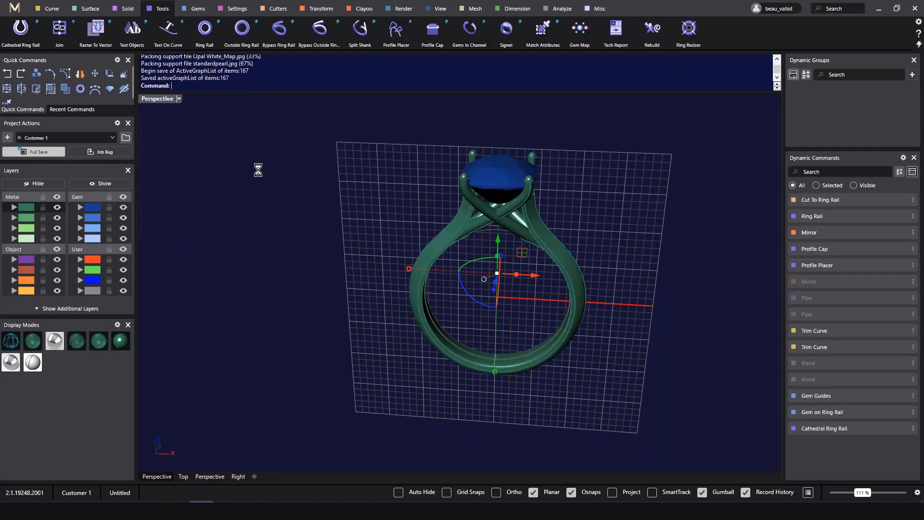
Examine the FullSave 1 details in the Customer 1 project browser and return to the ring with nothing selected
left_click(126, 139)
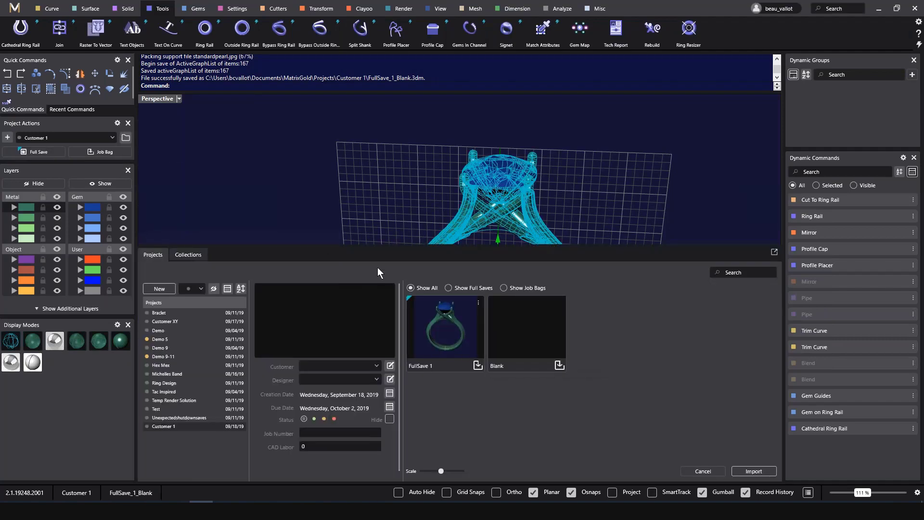
mouse_move(441, 343)
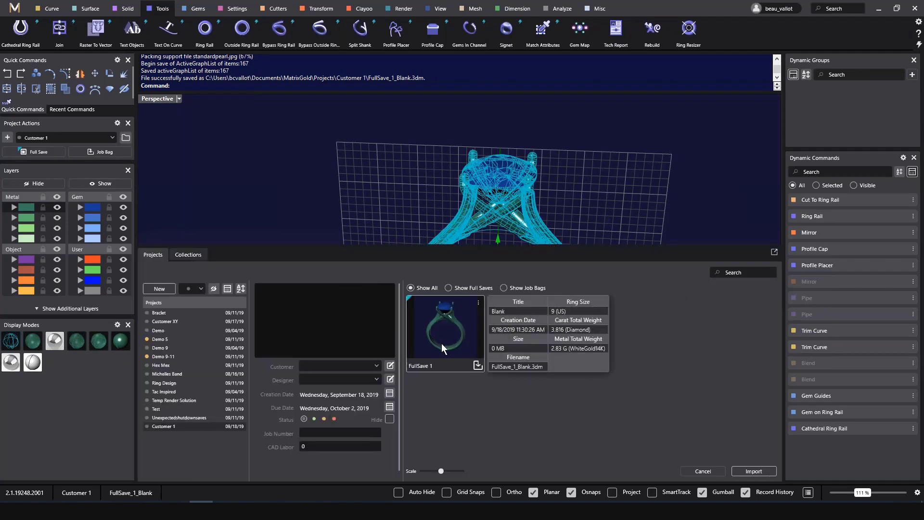
left_click(319, 174)
key("ctrl+a")
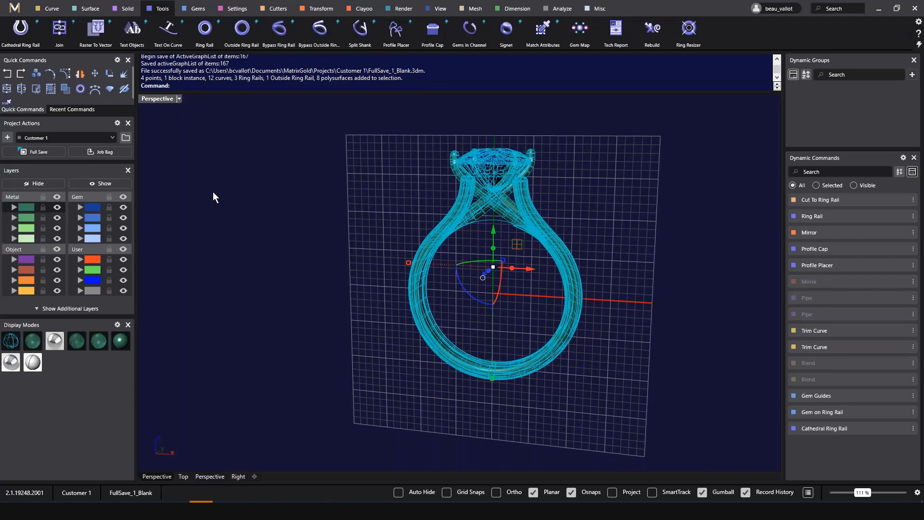
key("Escape")
Start a new blank file and load FullSave 1 into it from the Customer 1 project
left_click(16, 8)
left_click(58, 36)
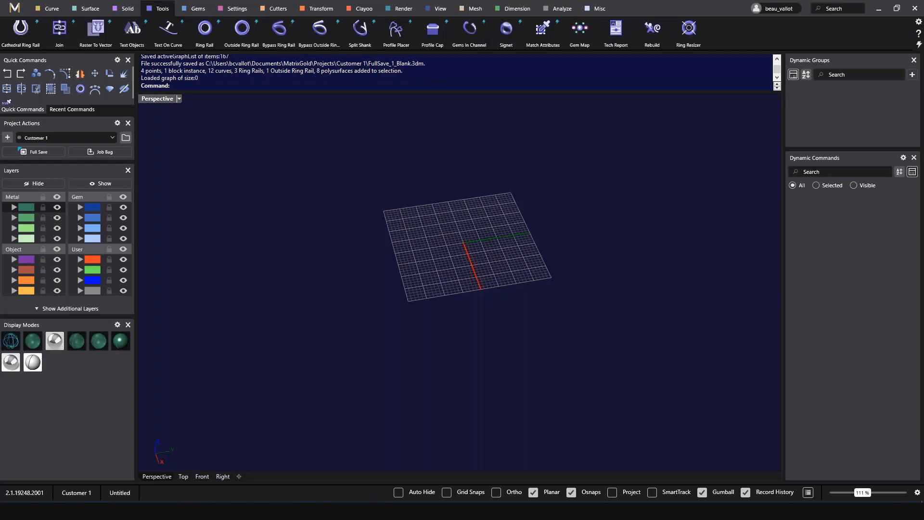
left_click(126, 139)
left_click(448, 334)
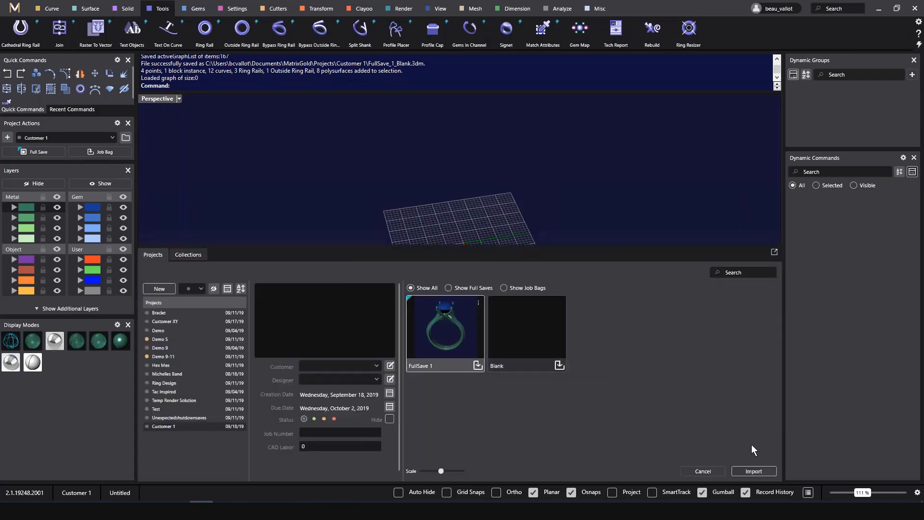
left_click(767, 474)
left_click(461, 272)
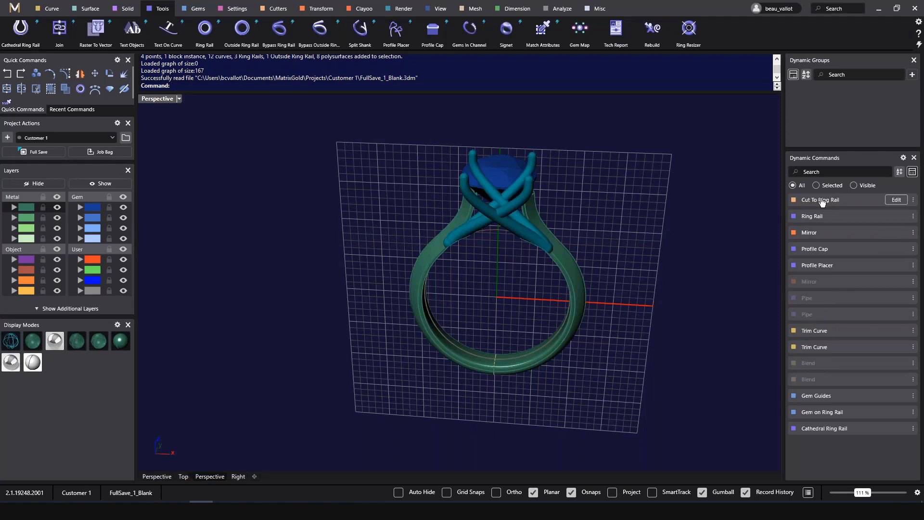
Edit the Gem on Ring Rail of the reloaded ring and change the cushion gem to another shape
right_click_drag(684, 277, 751, 250)
left_click(882, 415)
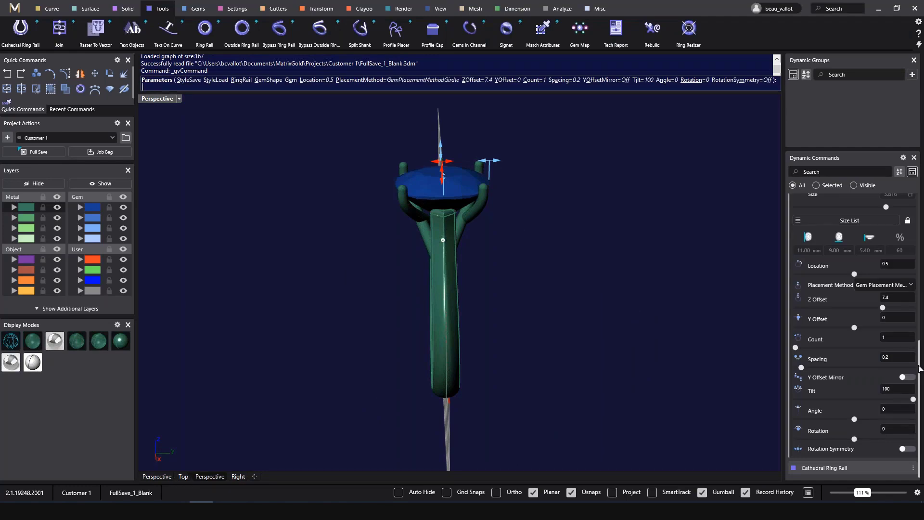
scroll(885, 392, "up", 5)
left_click(866, 408)
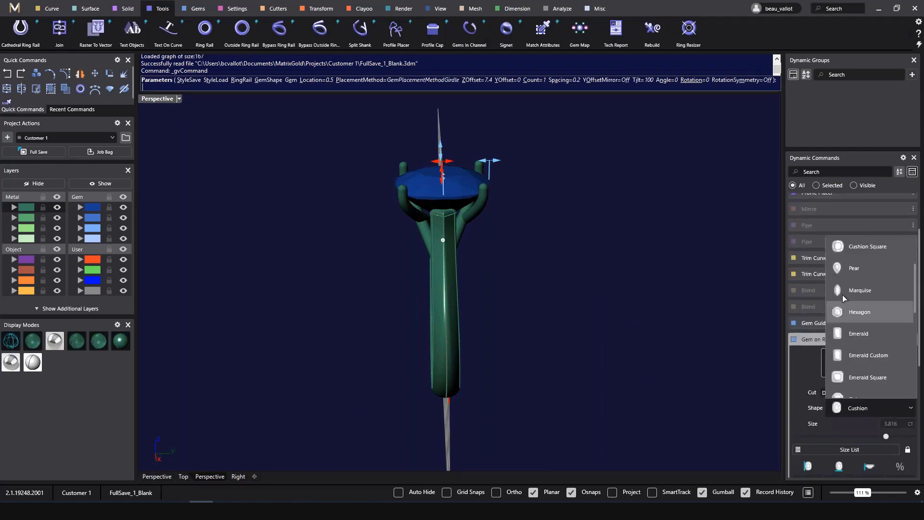
left_click(859, 251)
right_click_drag(545, 245, 688, 255)
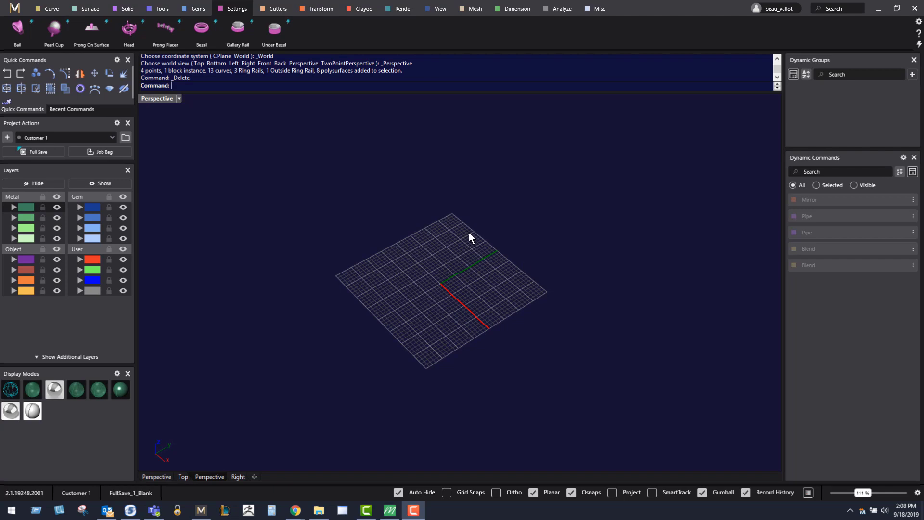
right_click_drag(432, 311, 392, 289)
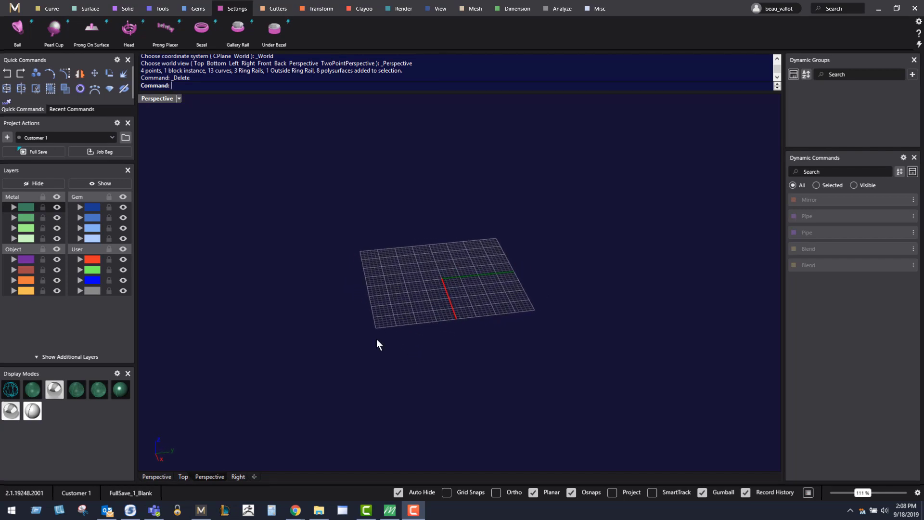